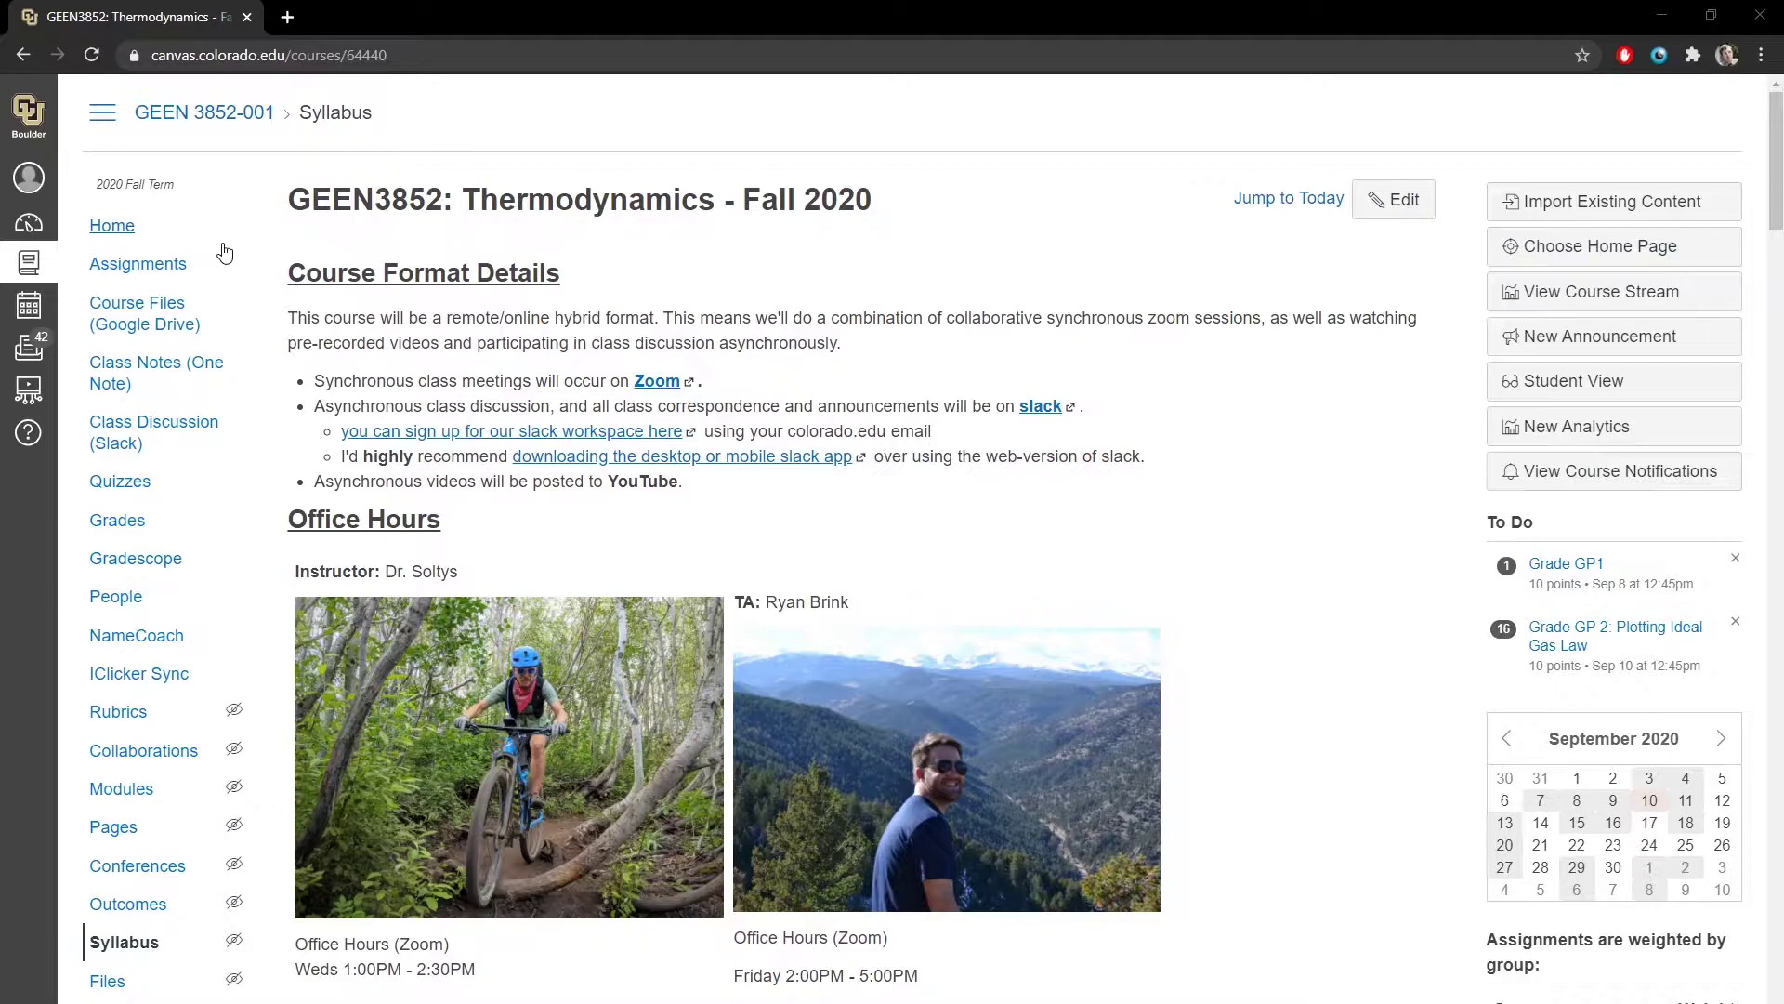
- Open the Course Files folder in a new tab and download EES.zip past the virus-scan warning
{"action": "left_click", "coordinate": [136, 334]}
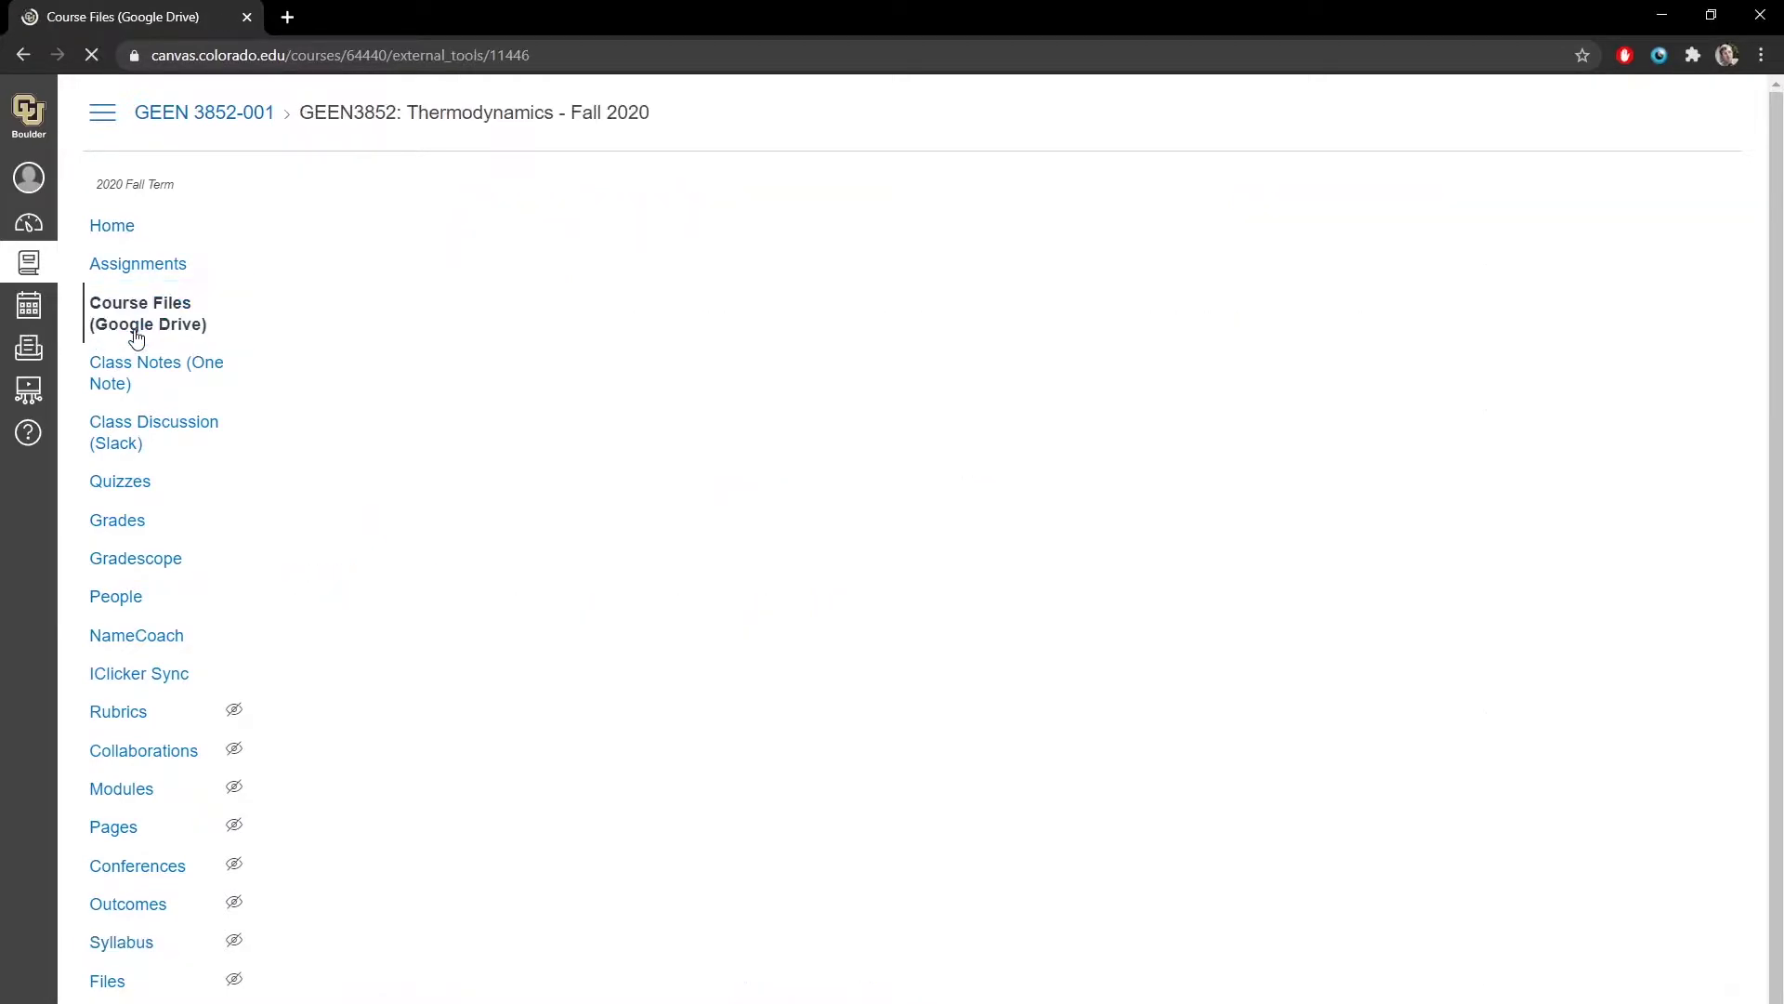
{"action": "left_click", "coordinate": [972, 248]}
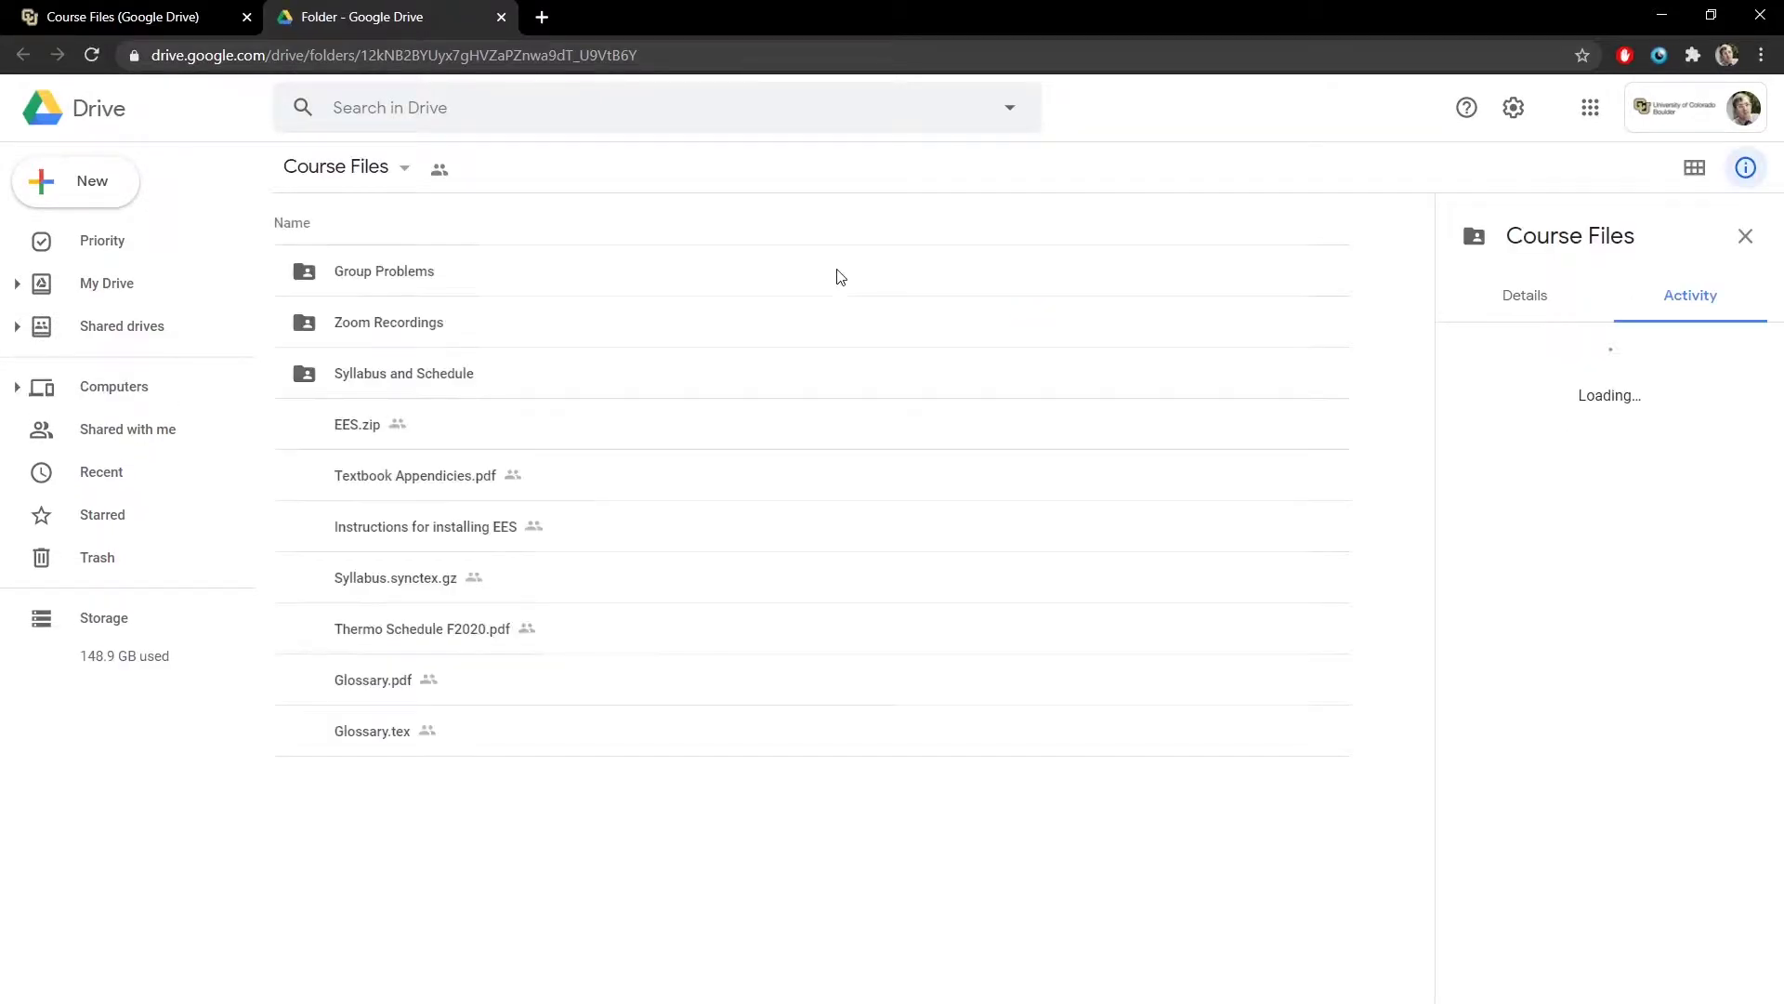
{"action": "left_click", "coordinate": [339, 428]}
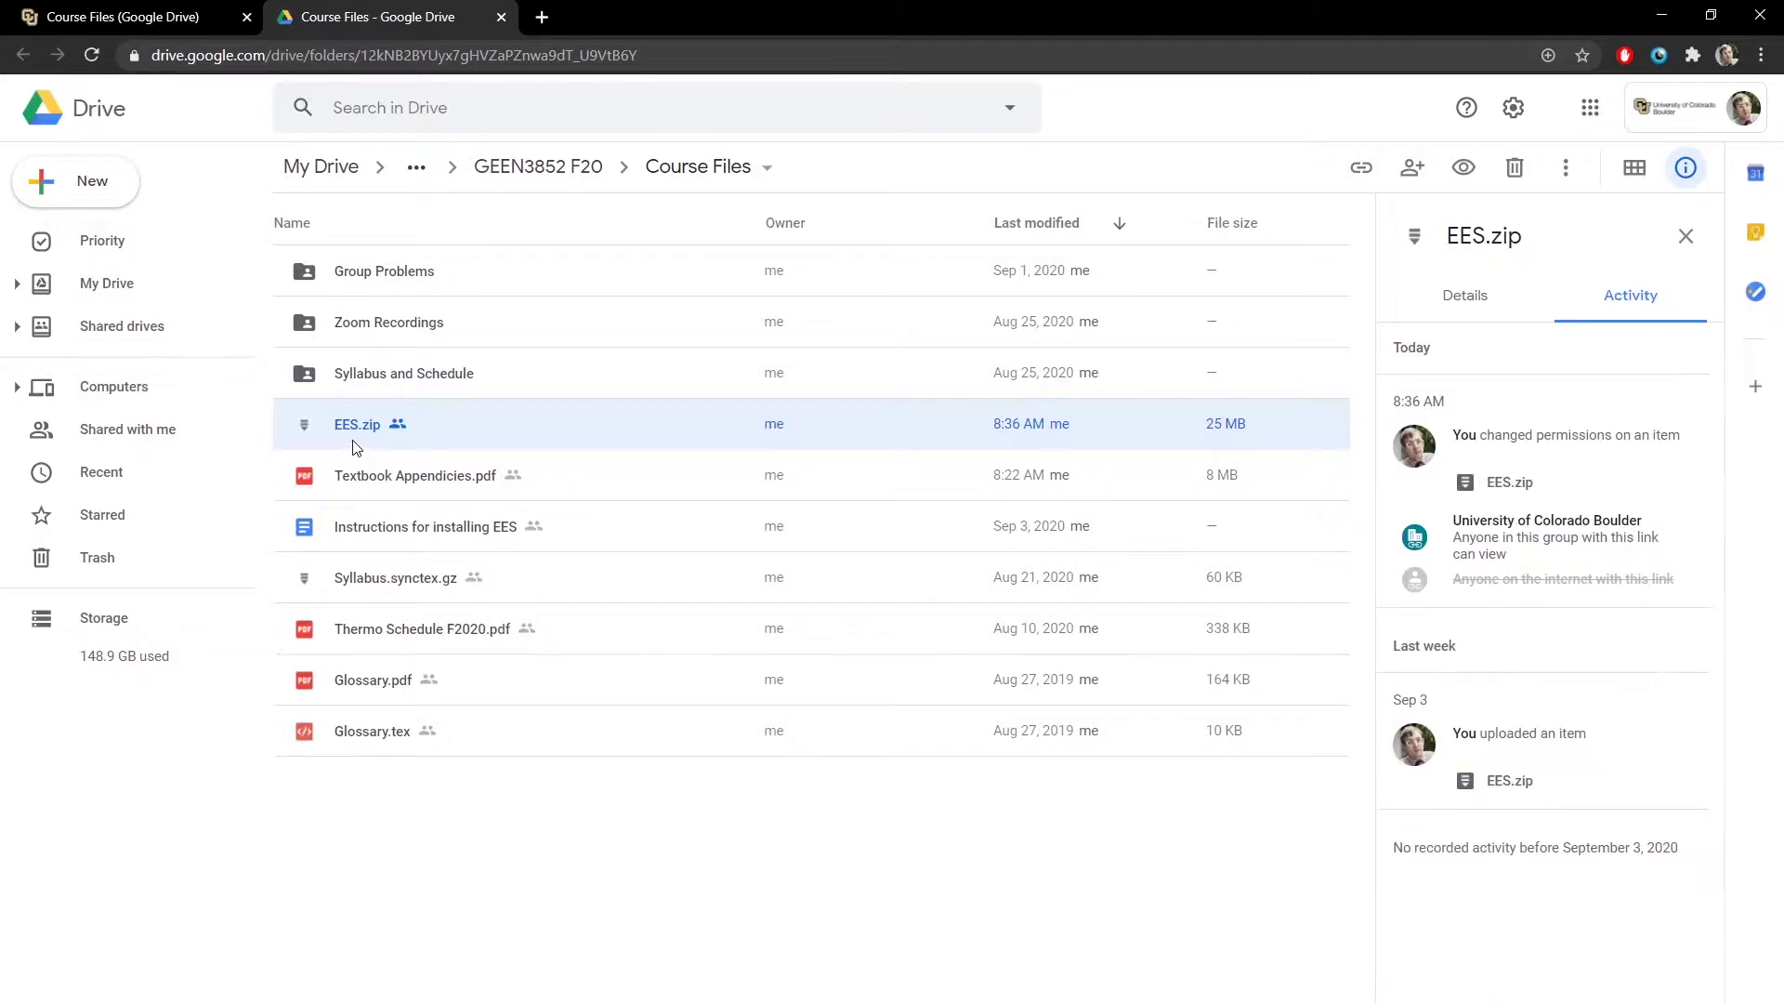
{"action": "right_click", "coordinate": [353, 447]}
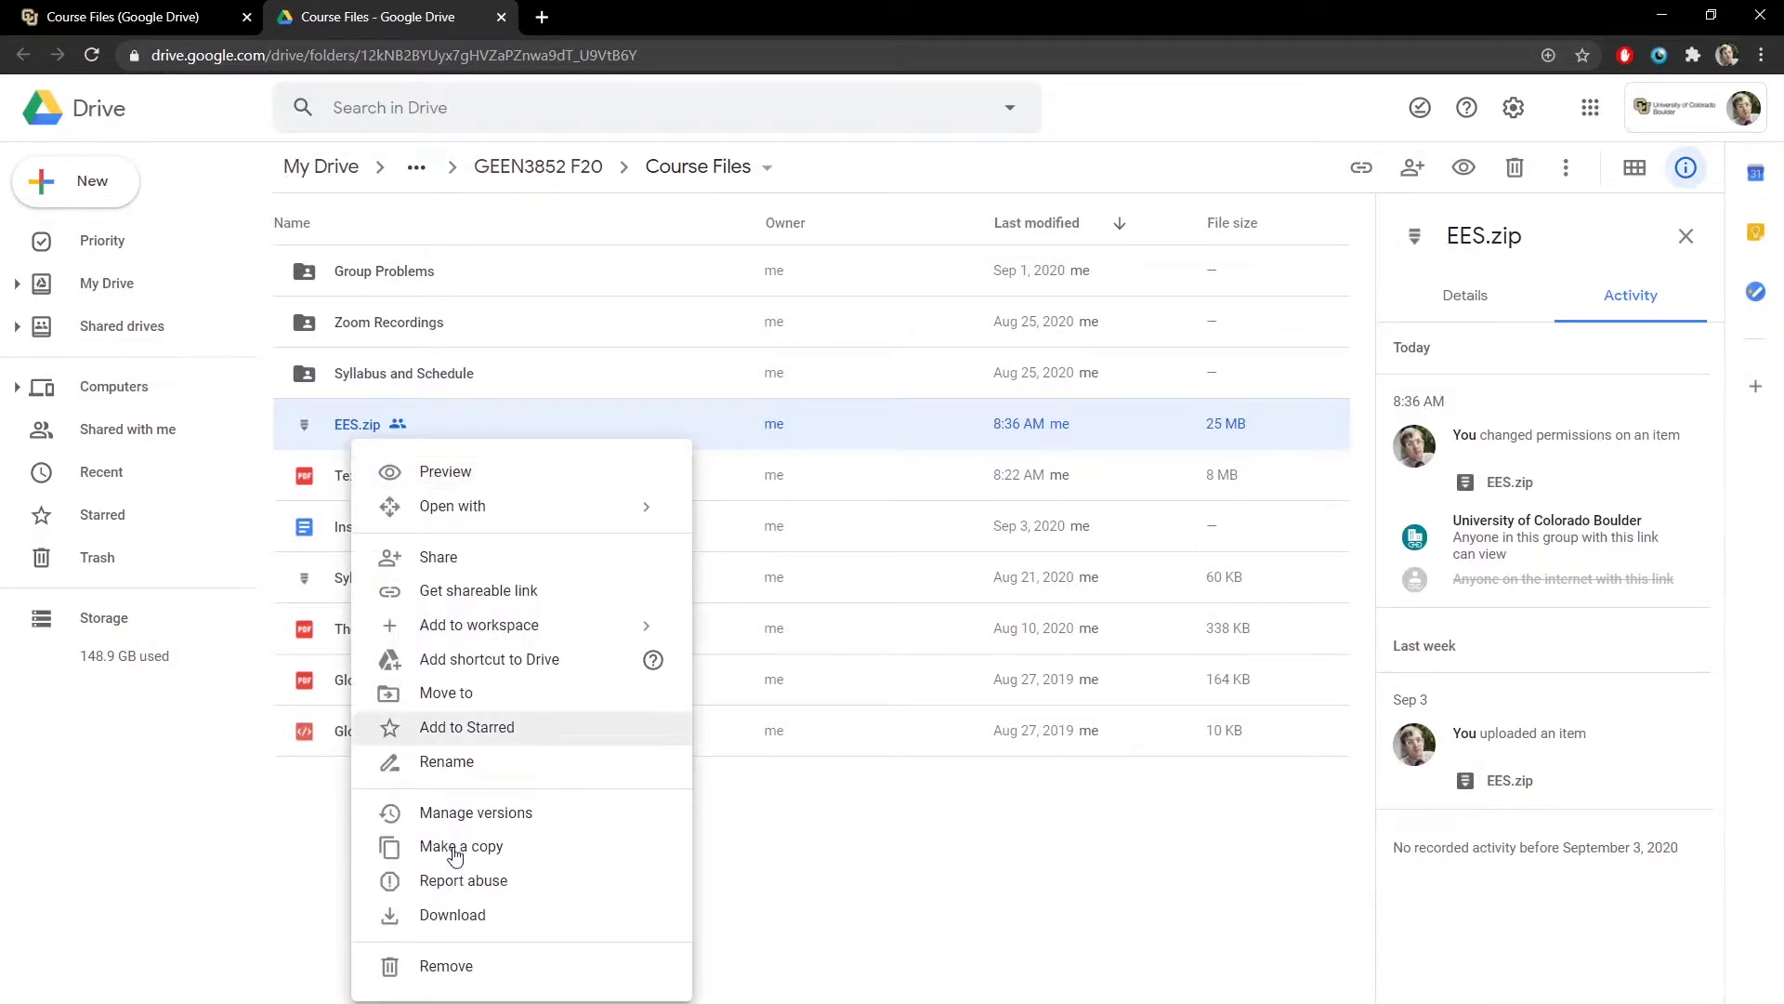
{"action": "left_click", "coordinate": [443, 918]}
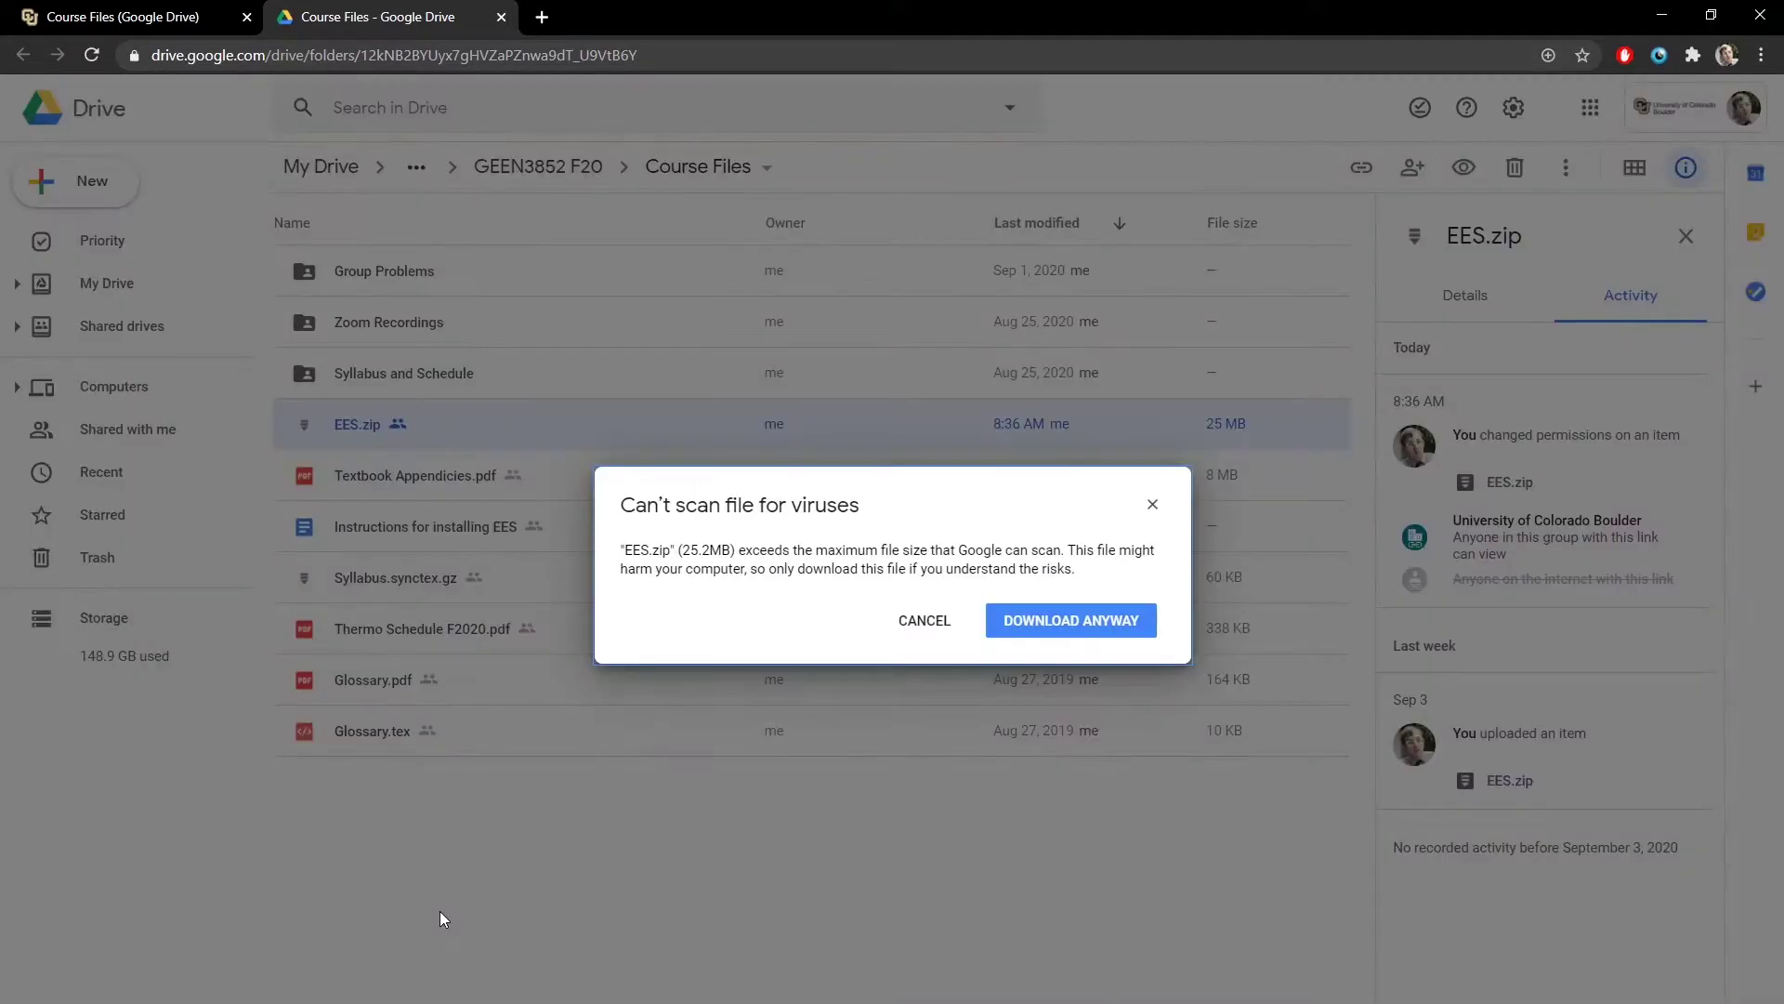
{"action": "left_click", "coordinate": [1092, 623]}
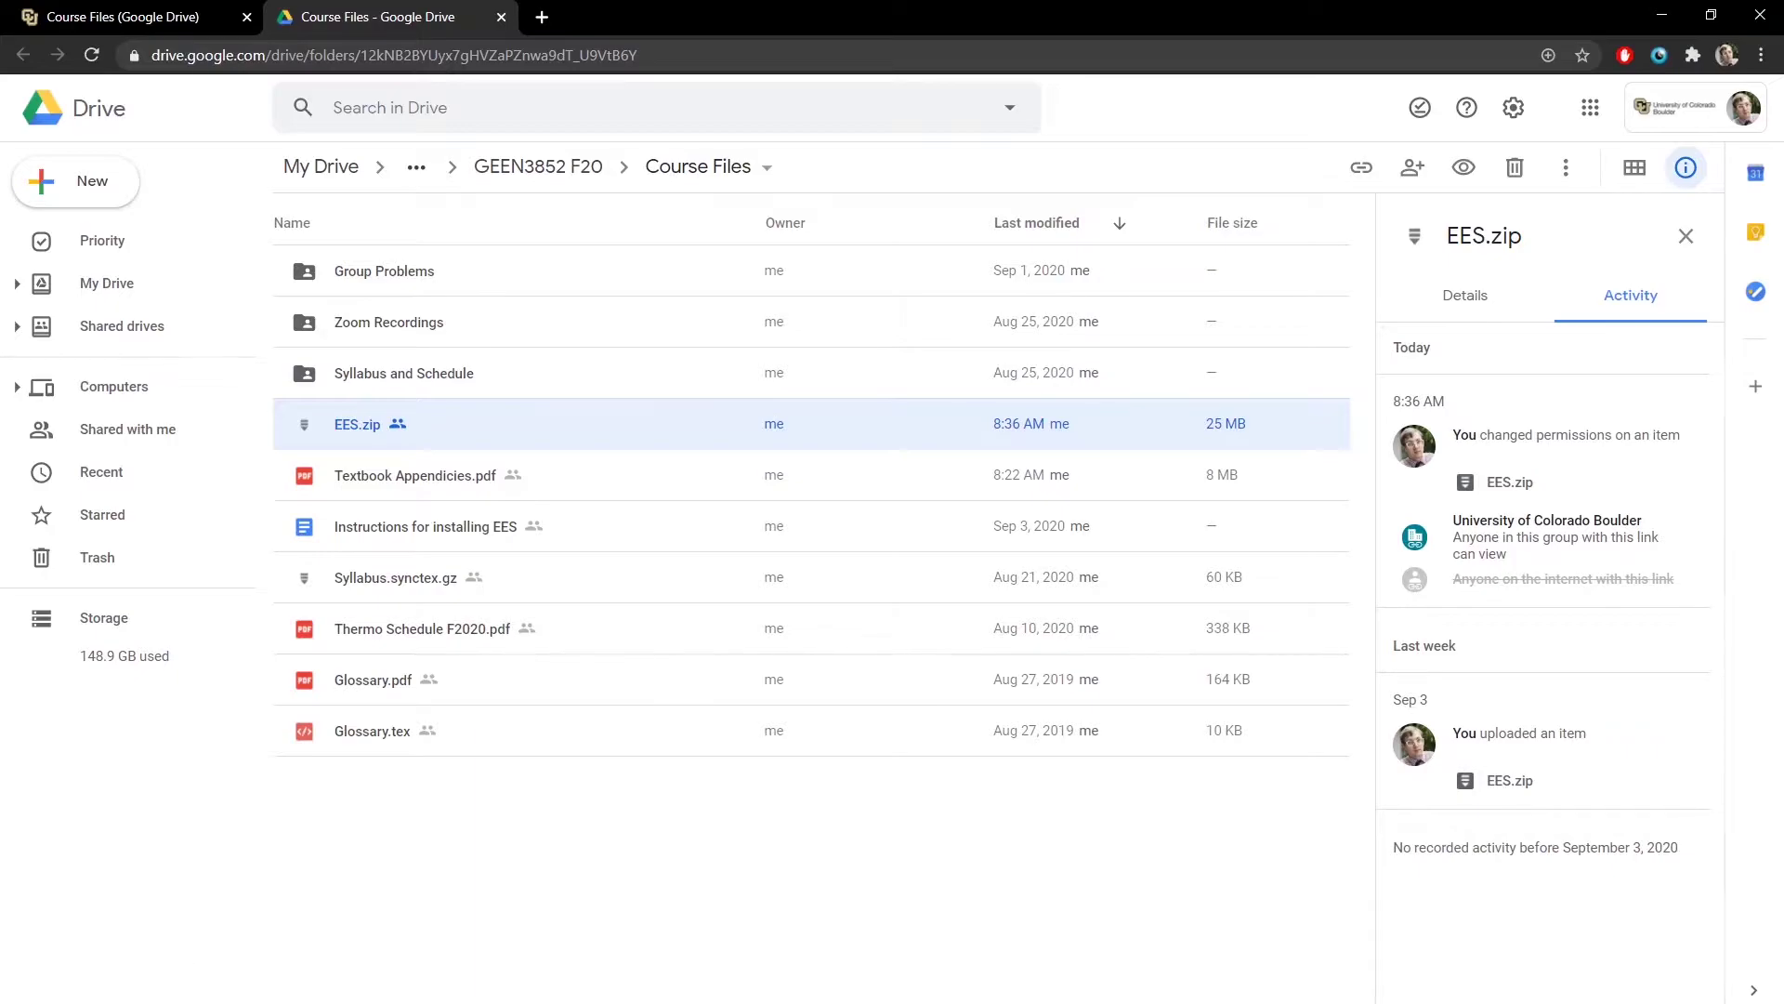
- Open the downloaded EES.zip and extract all its files into an EES folder
{"action": "right_click", "coordinate": [203, 1002]}
{"action": "left_click", "coordinate": [299, 985]}
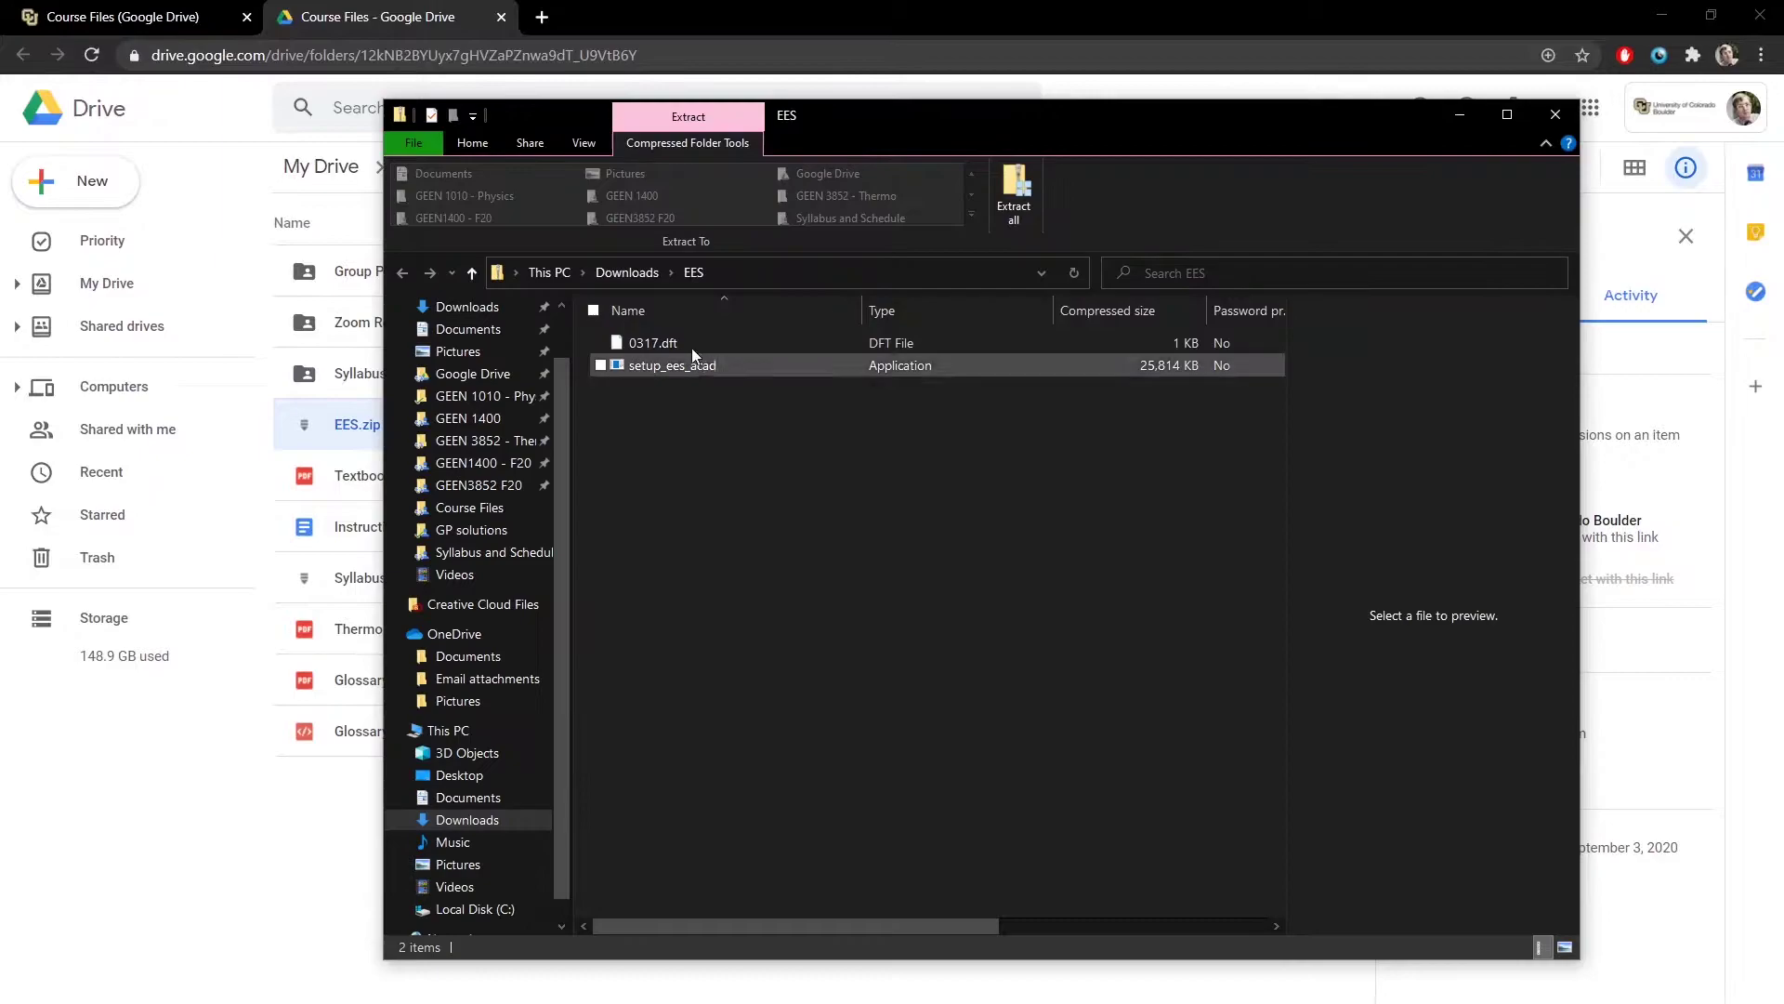
{"action": "right_click", "coordinate": [1028, 175]}
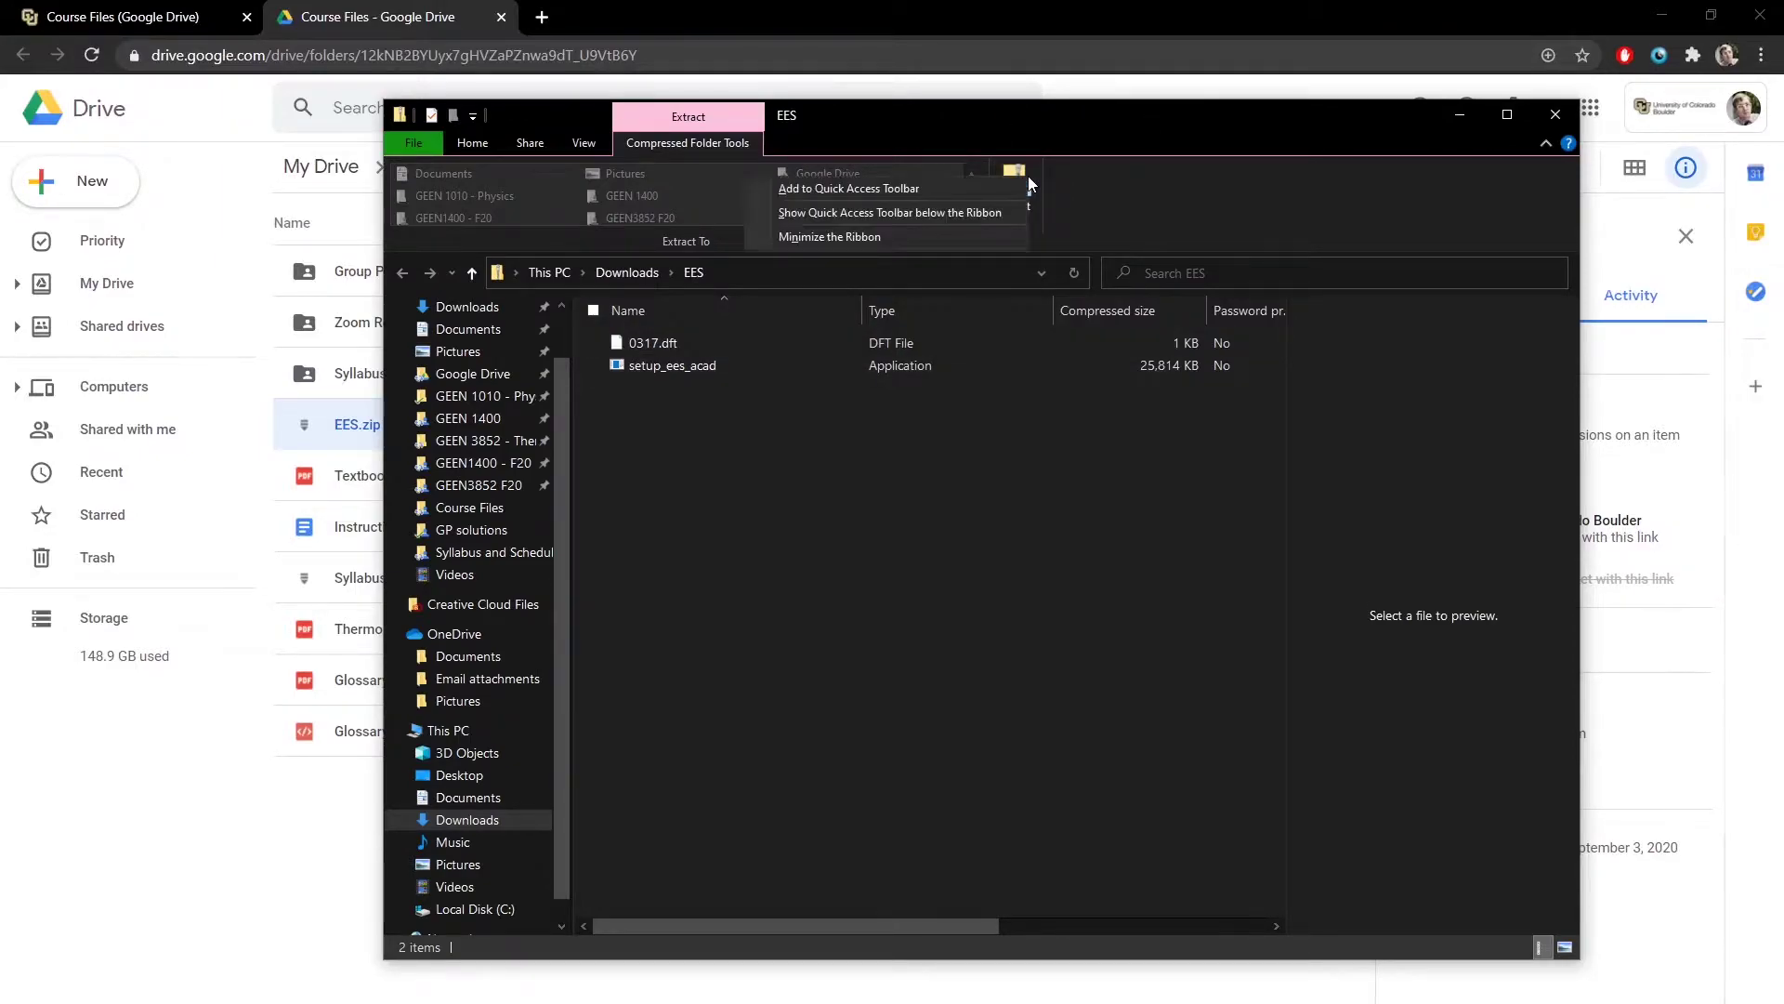
{"action": "left_click", "coordinate": [839, 221]}
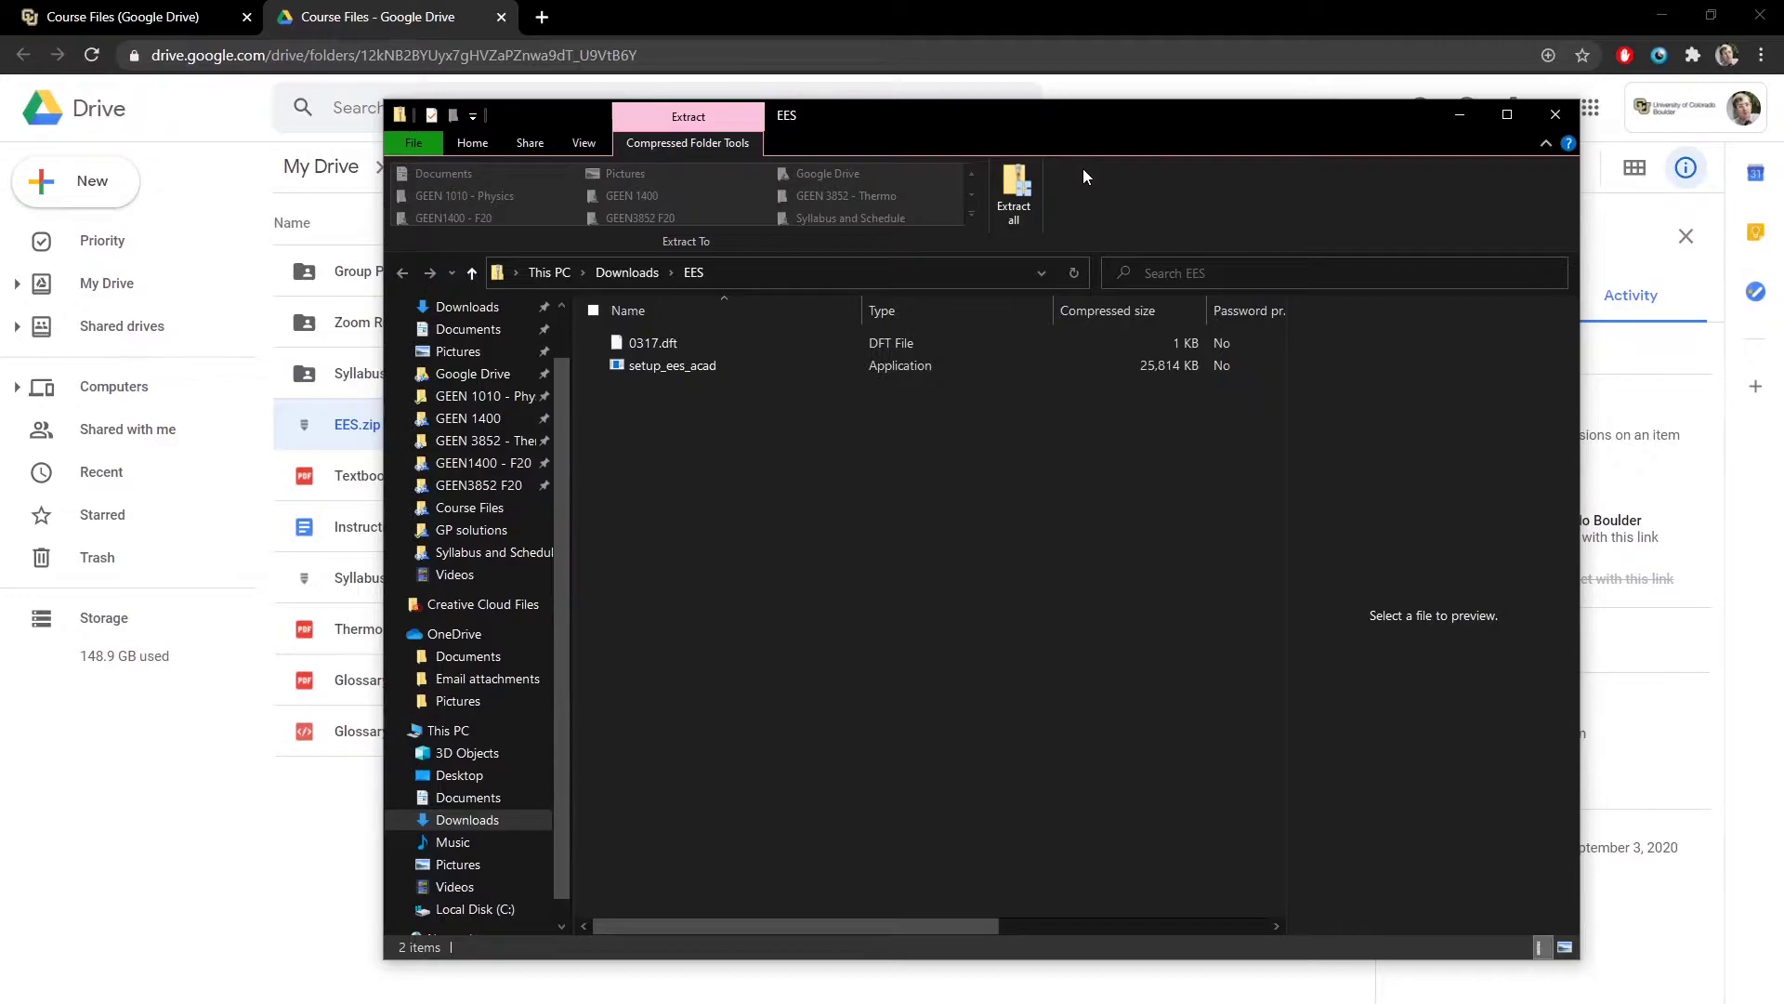
{"action": "left_click", "coordinate": [1020, 191]}
{"action": "left_click", "coordinate": [1078, 764]}
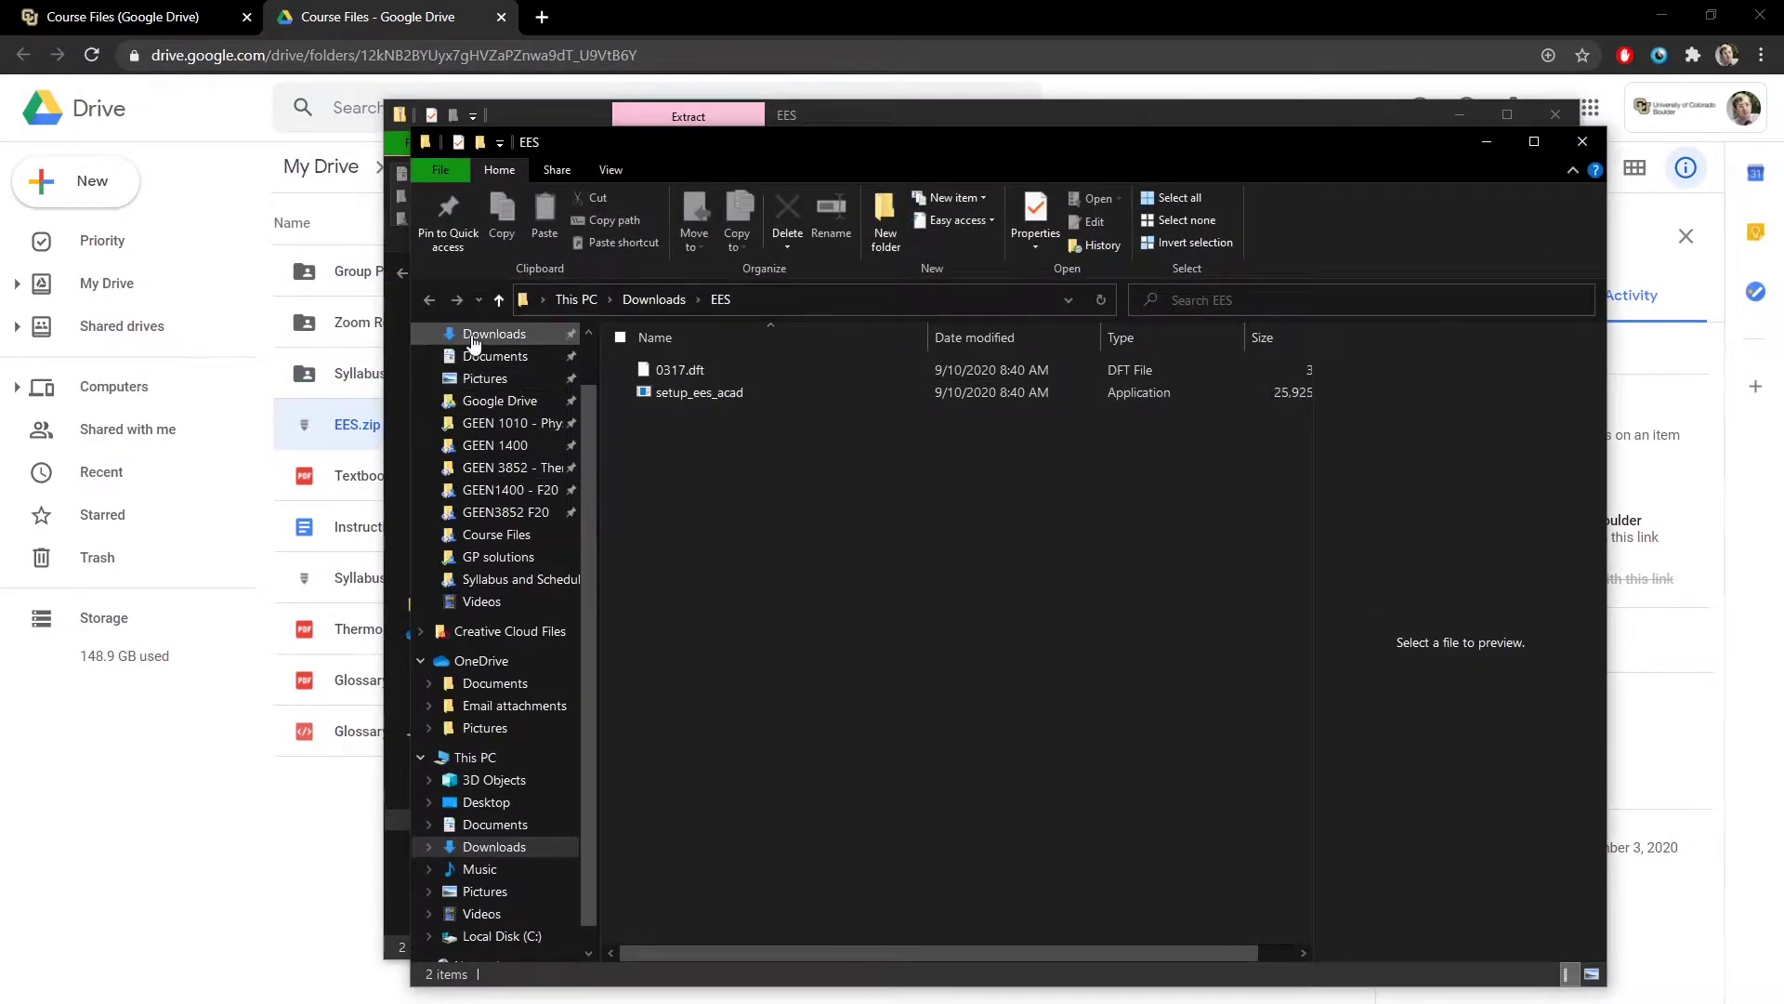
- Launch setup_ees_acad from the Downloads\EES folder
{"action": "left_click", "coordinate": [464, 335]}
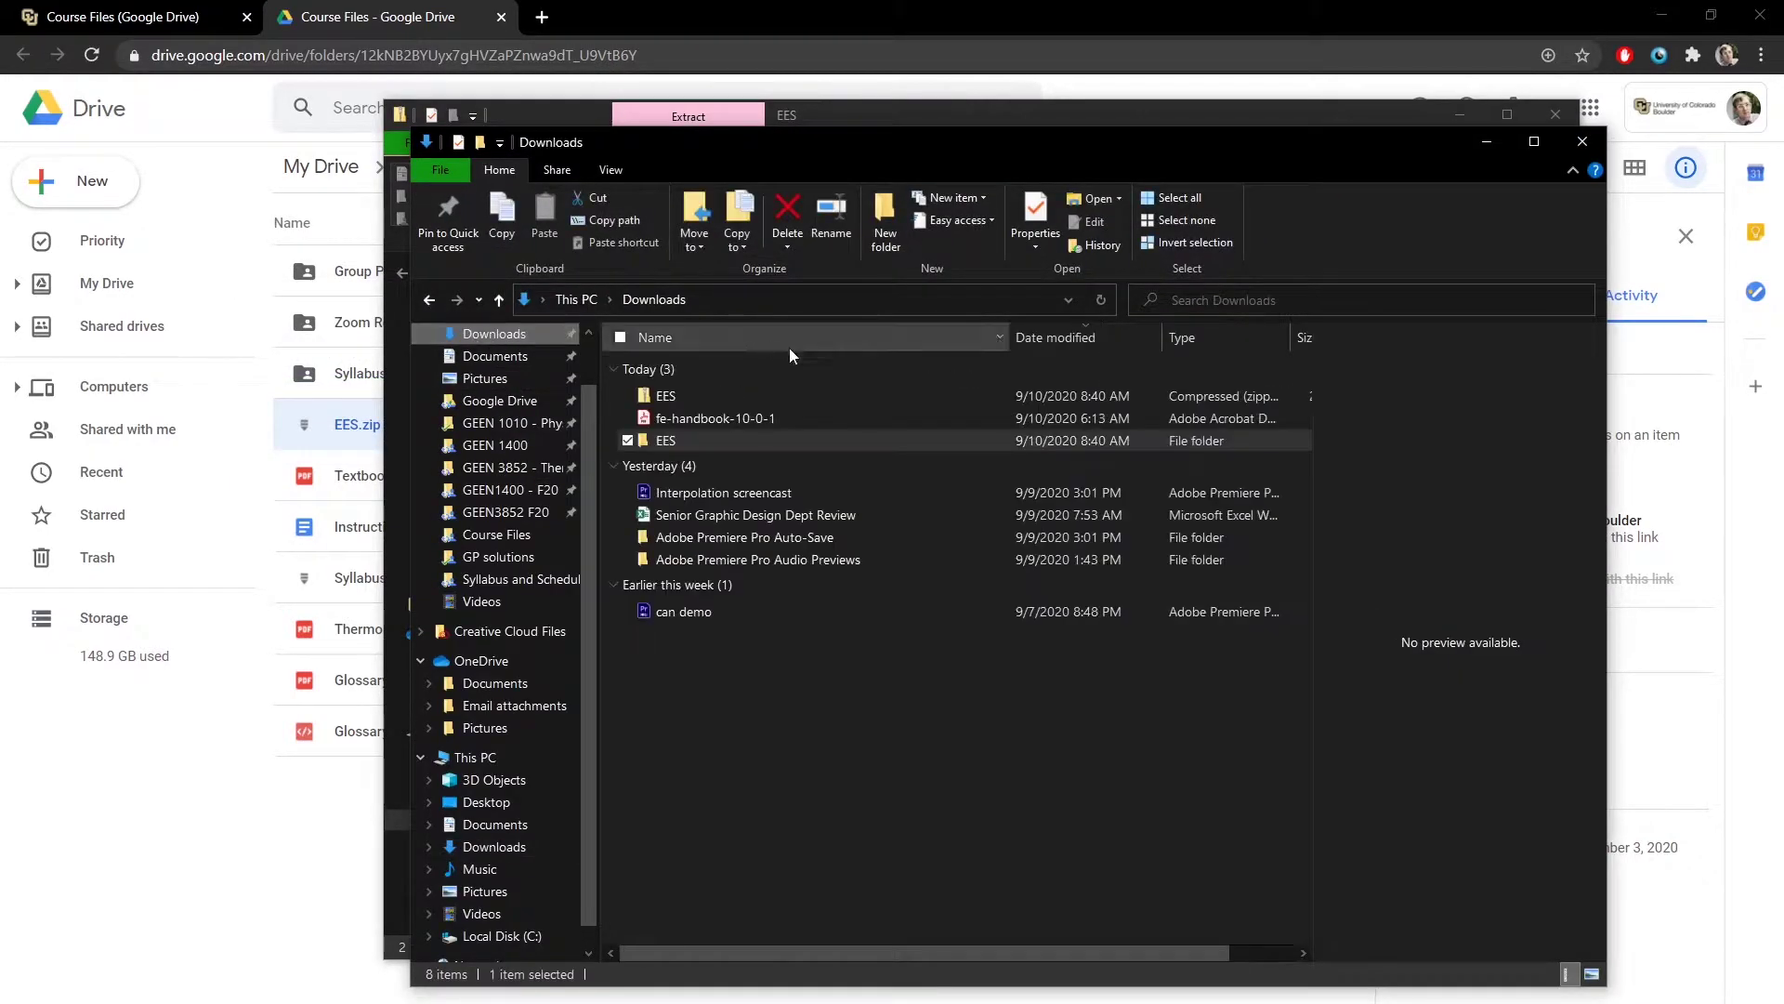
{"action": "double_click", "coordinate": [714, 440]}
{"action": "double_click", "coordinate": [688, 392]}
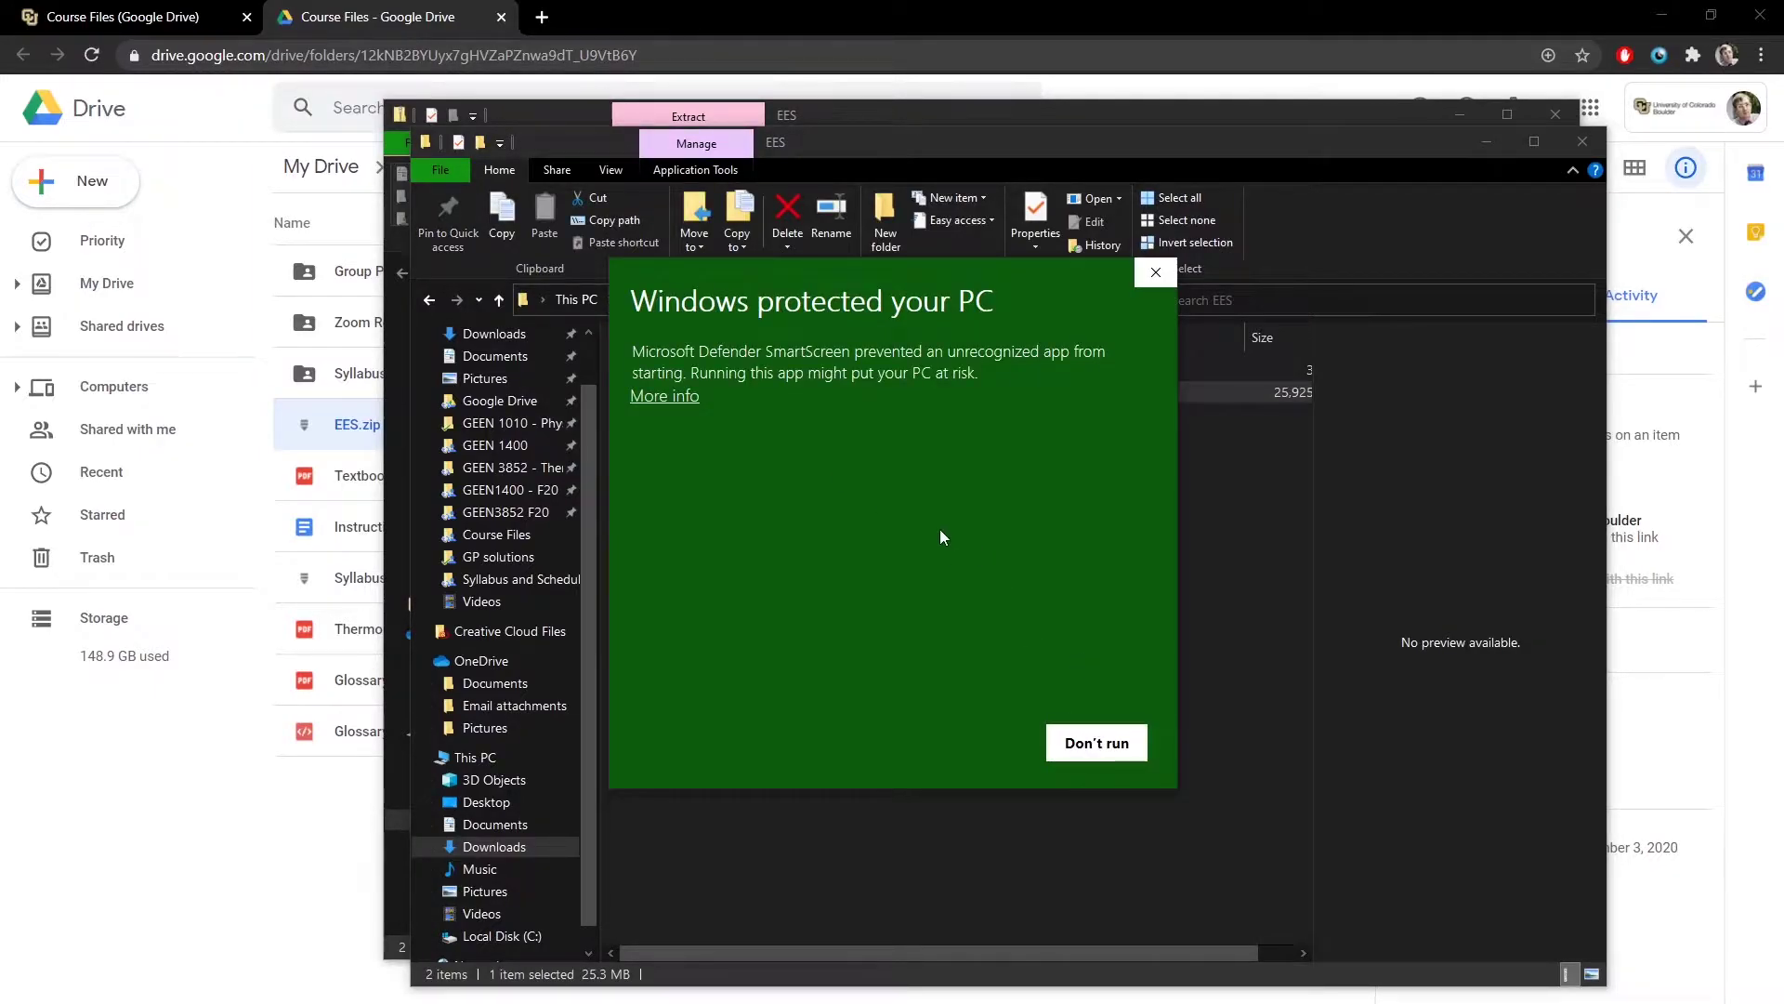
- Run the installer past SmartScreen and install EES with the default licence, destination and components
{"action": "left_click", "coordinate": [666, 396]}
{"action": "left_click", "coordinate": [967, 745]}
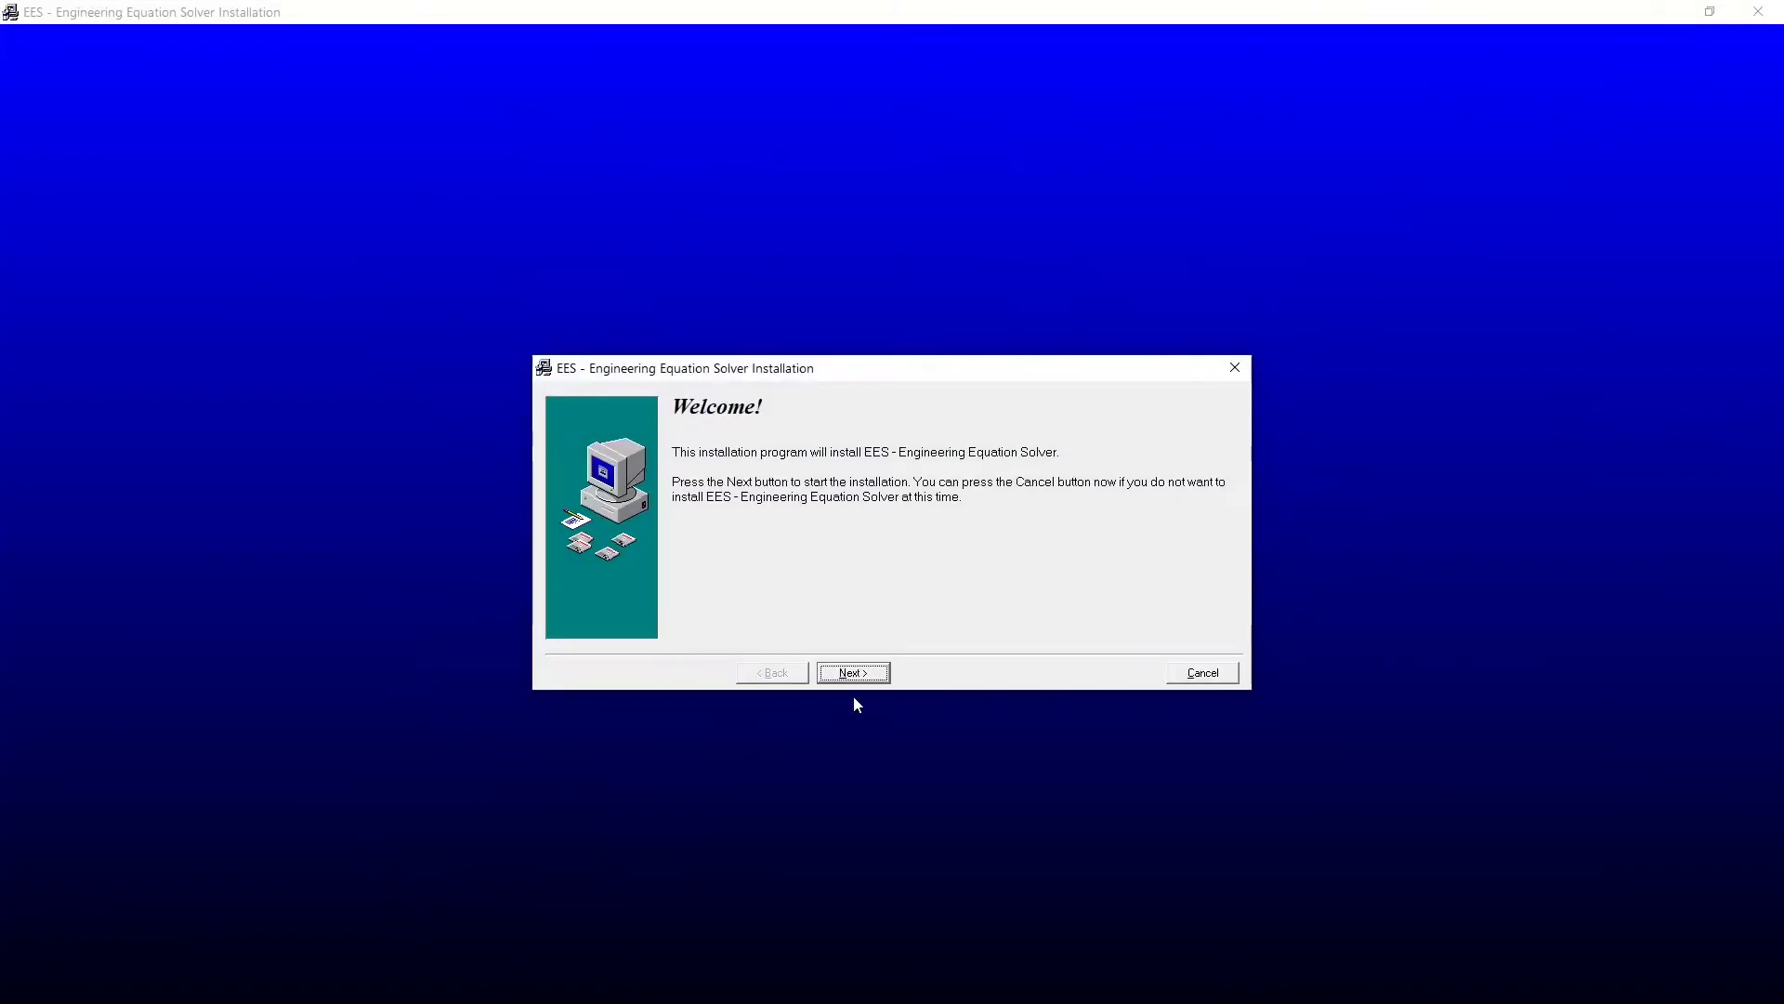
{"action": "left_click", "coordinate": [851, 673]}
{"action": "left_click", "coordinate": [852, 671]}
{"action": "left_click", "coordinate": [851, 671]}
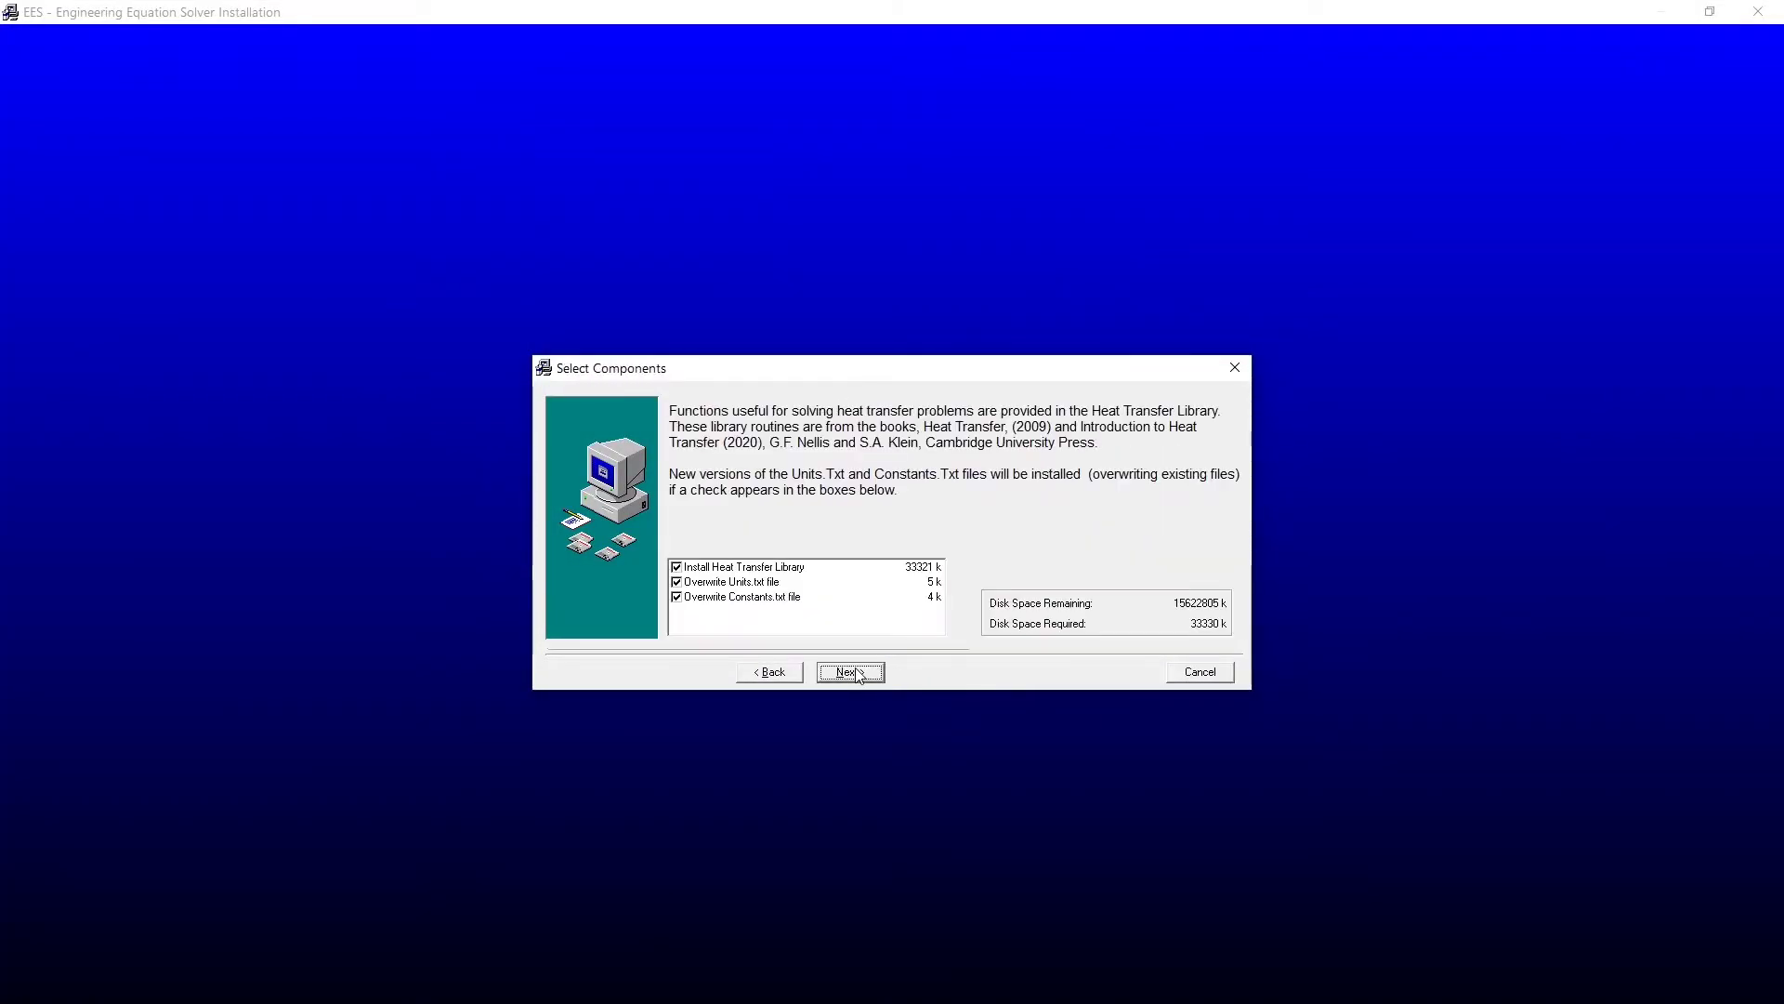
{"action": "left_click", "coordinate": [851, 671]}
{"action": "left_click", "coordinate": [851, 671]}
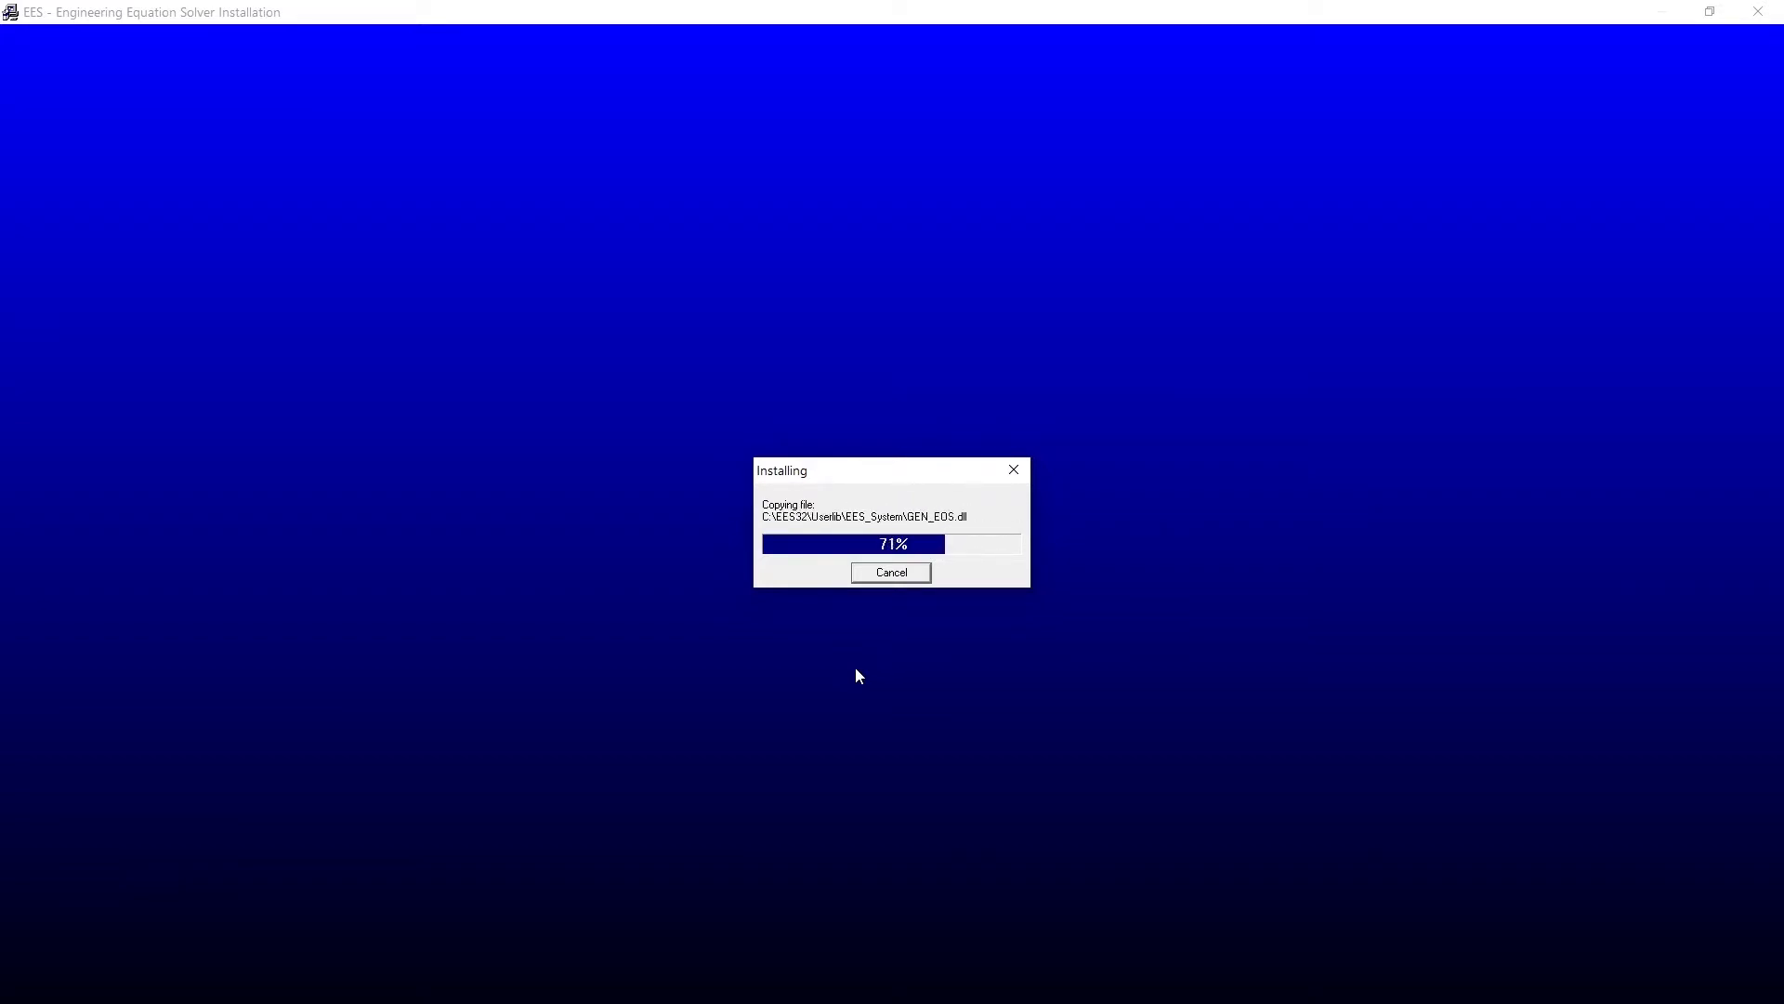
{"action": "left_click", "coordinate": [854, 670]}
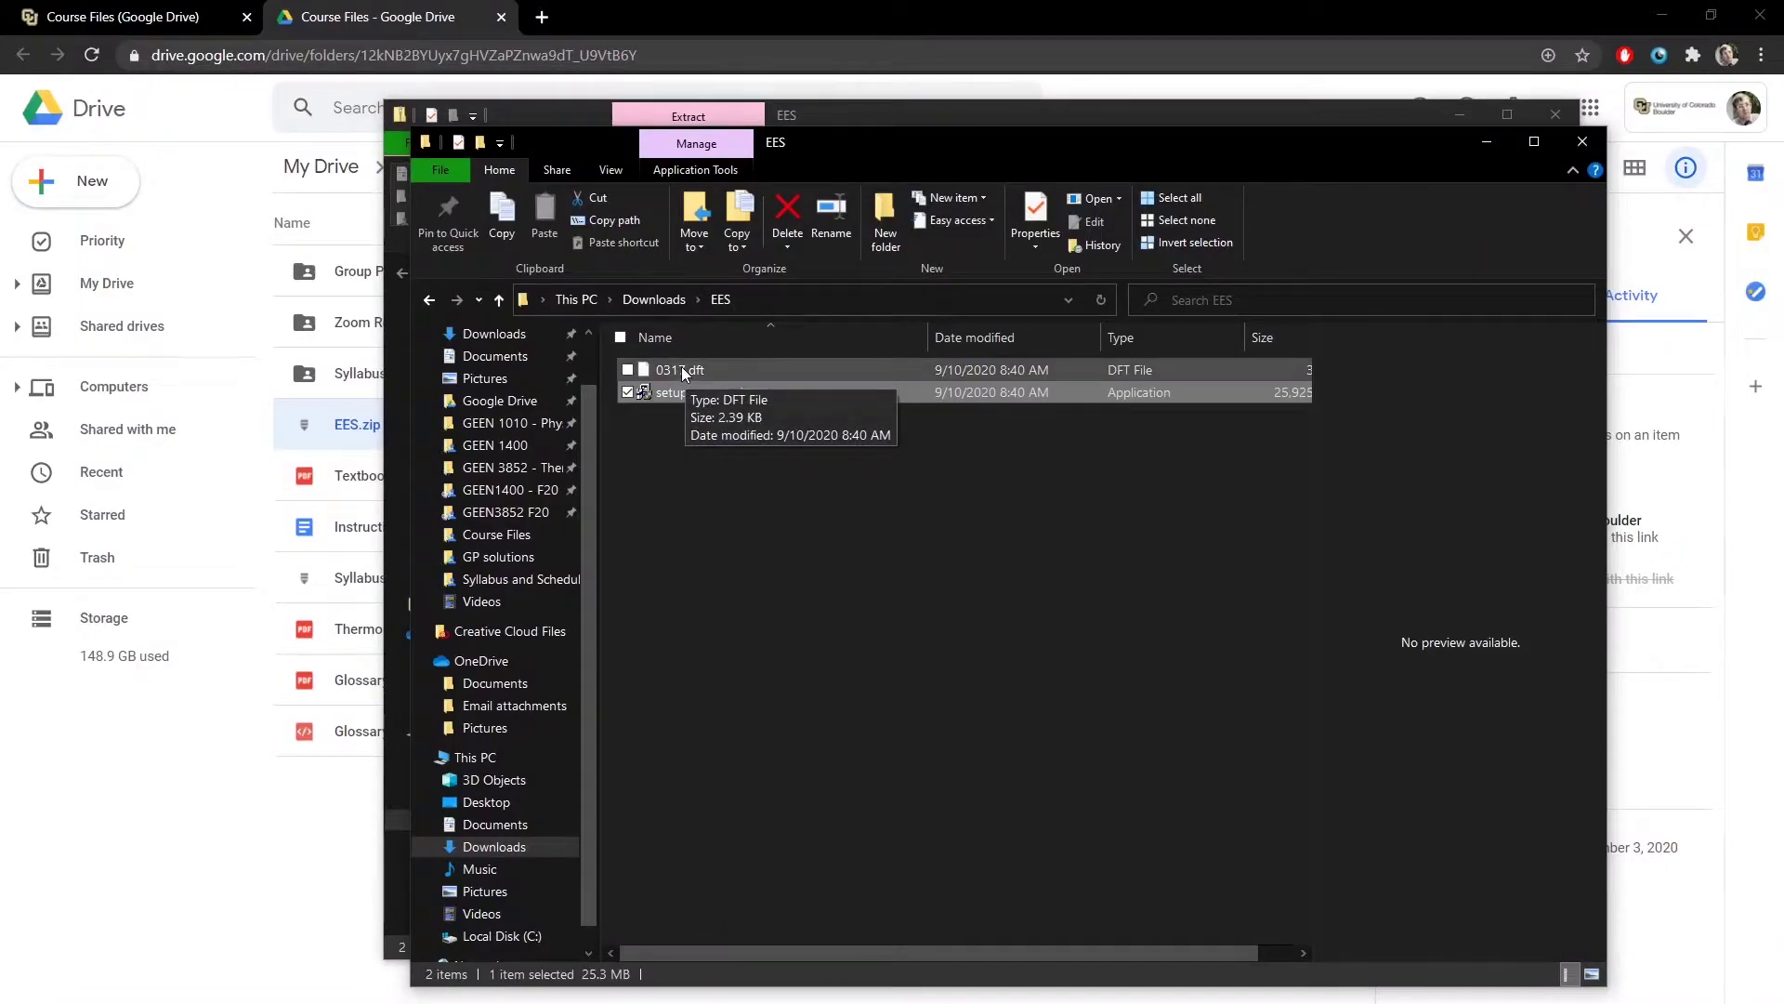
- Rename 0317.dft to EES.dft
{"action": "left_click", "coordinate": [682, 369]}
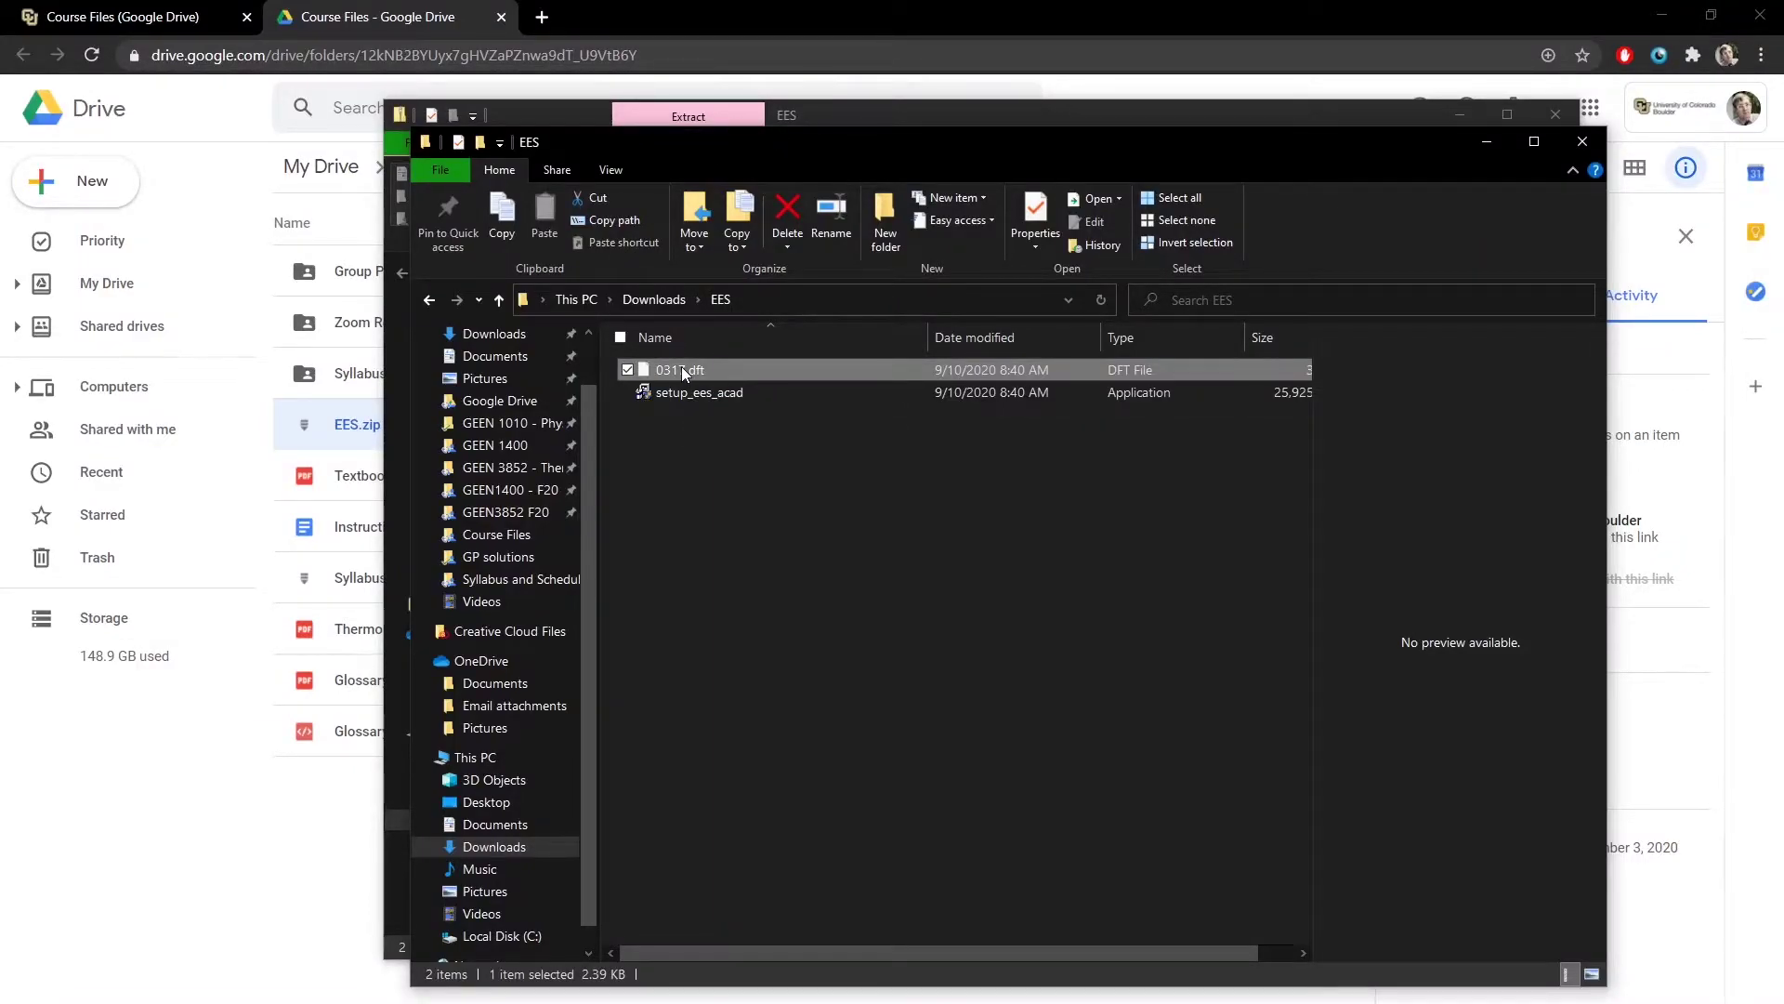
{"action": "left_click", "coordinate": [682, 369]}
{"action": "type", "text": "EES.dft"}
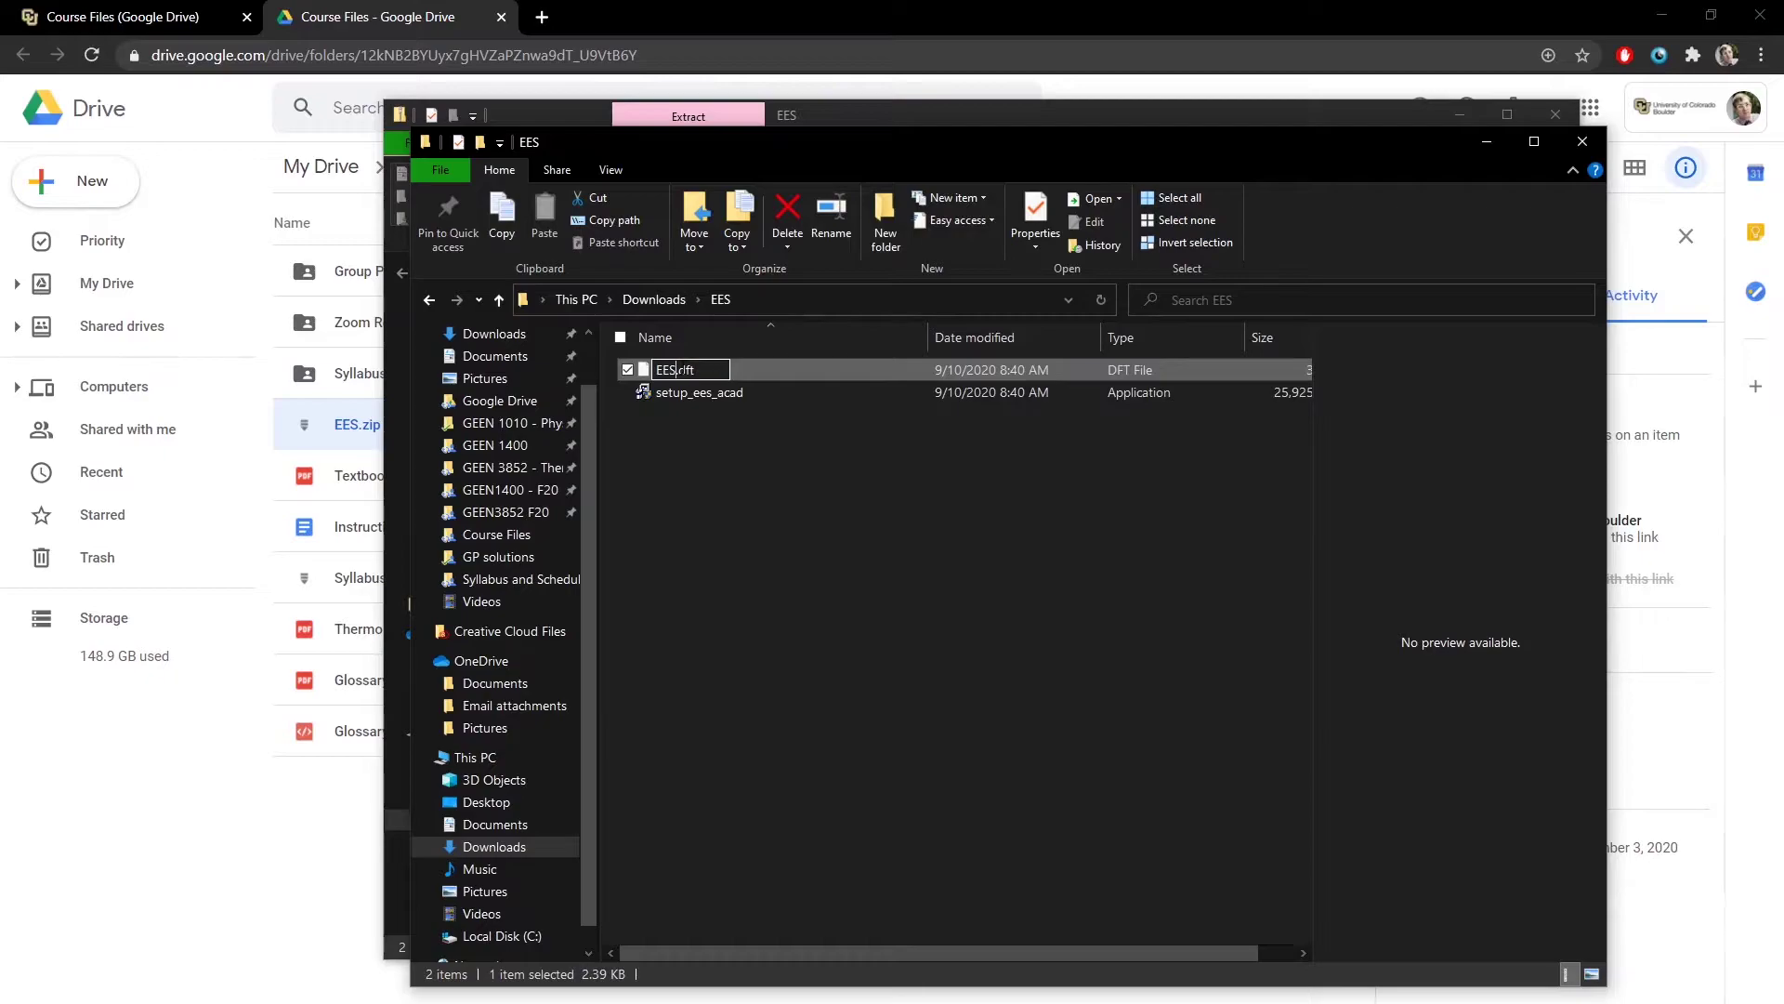
{"action": "left_click", "coordinate": [793, 455]}
- Copy EES.dft into the C:\EES32 program folder
{"action": "left_click", "coordinate": [677, 370]}
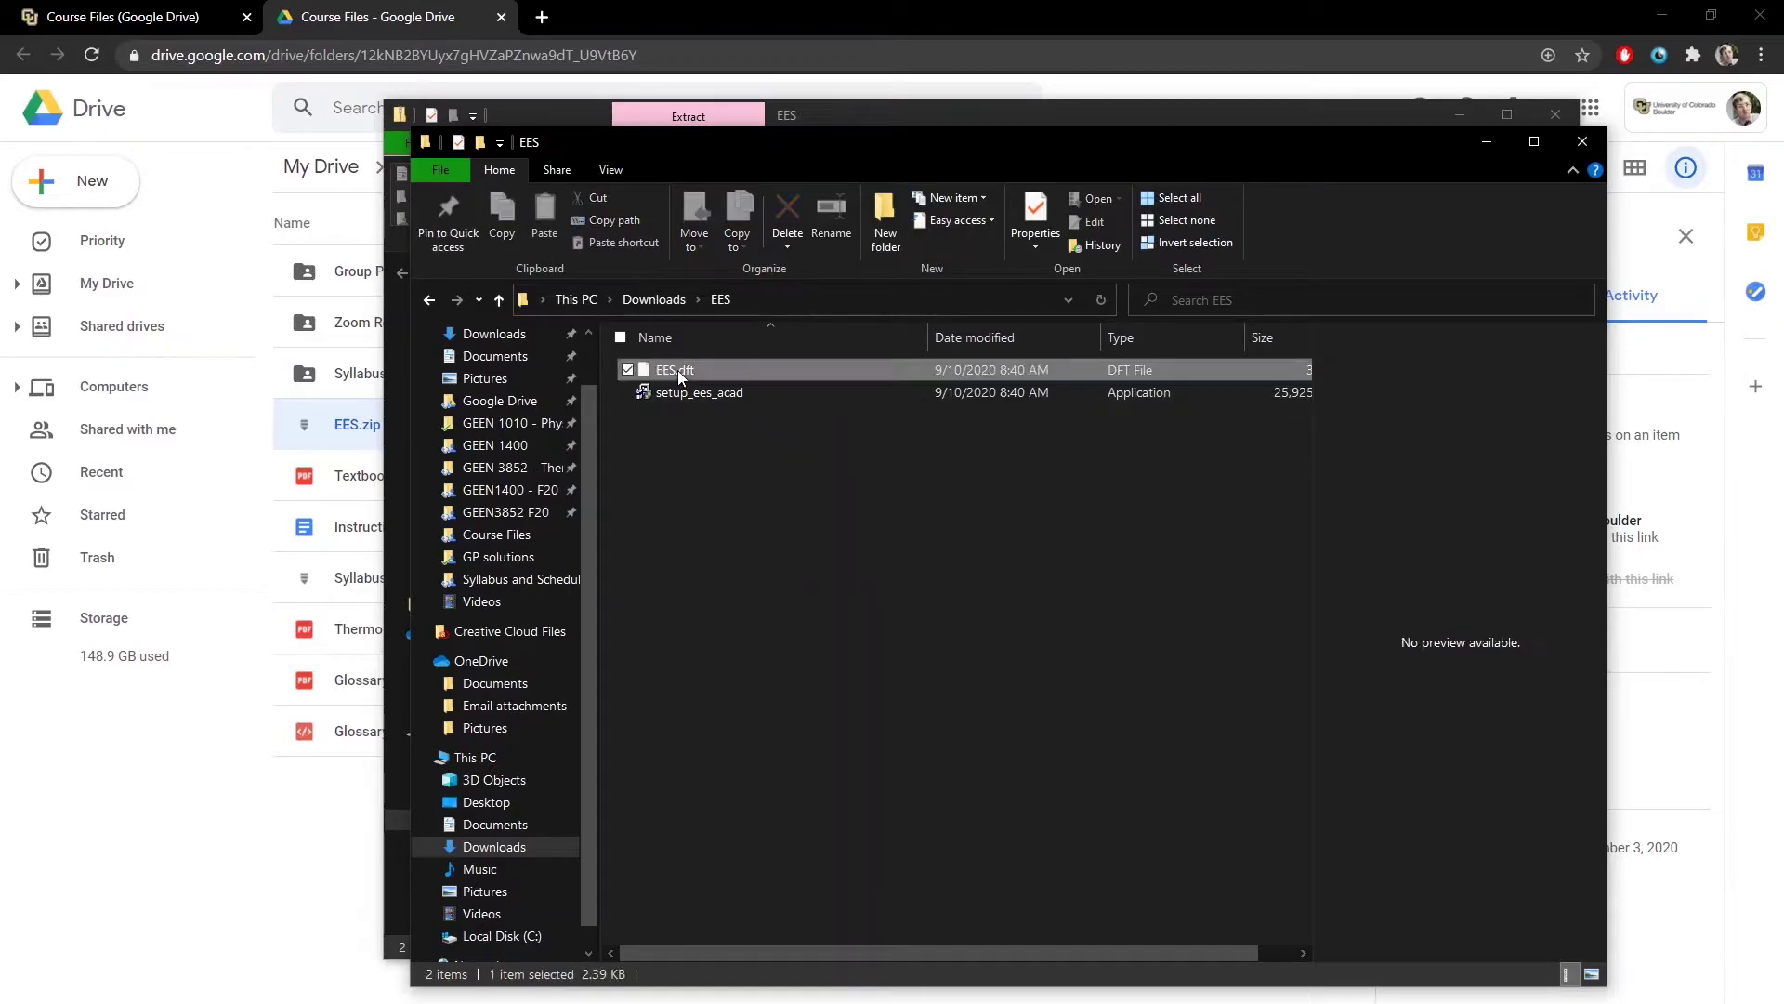
{"action": "key", "text": "ctrl+c"}
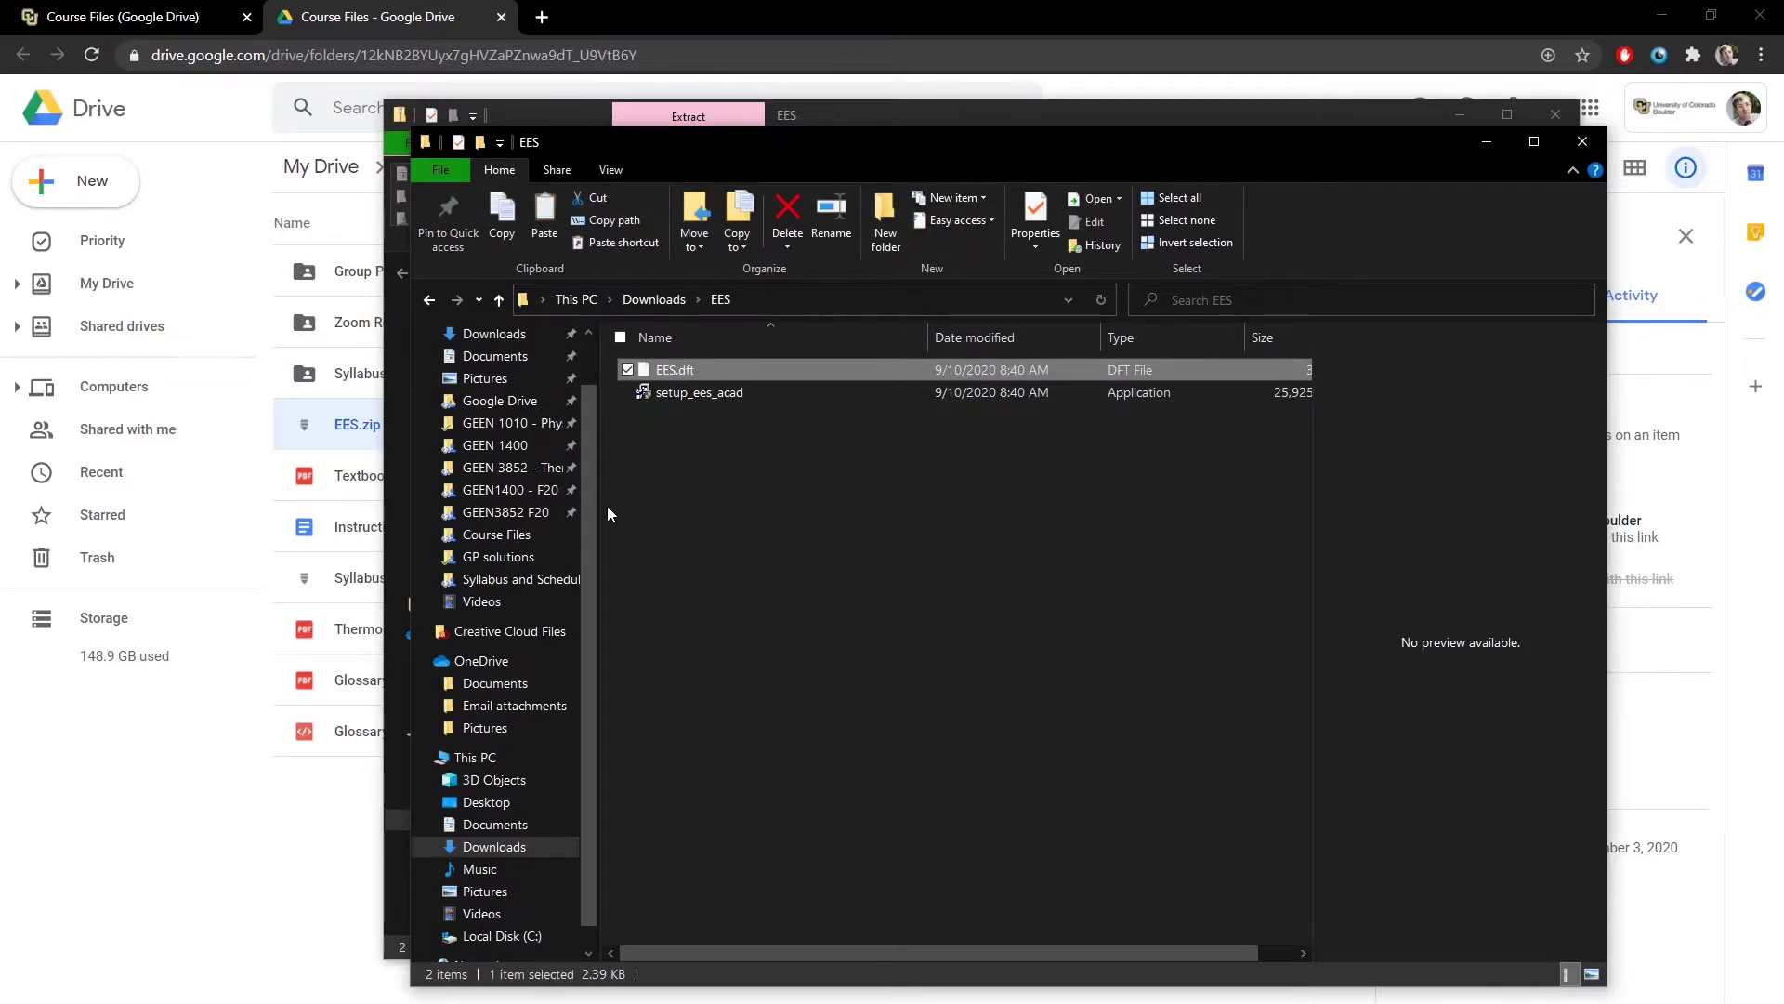
{"action": "left_click", "coordinate": [499, 757]}
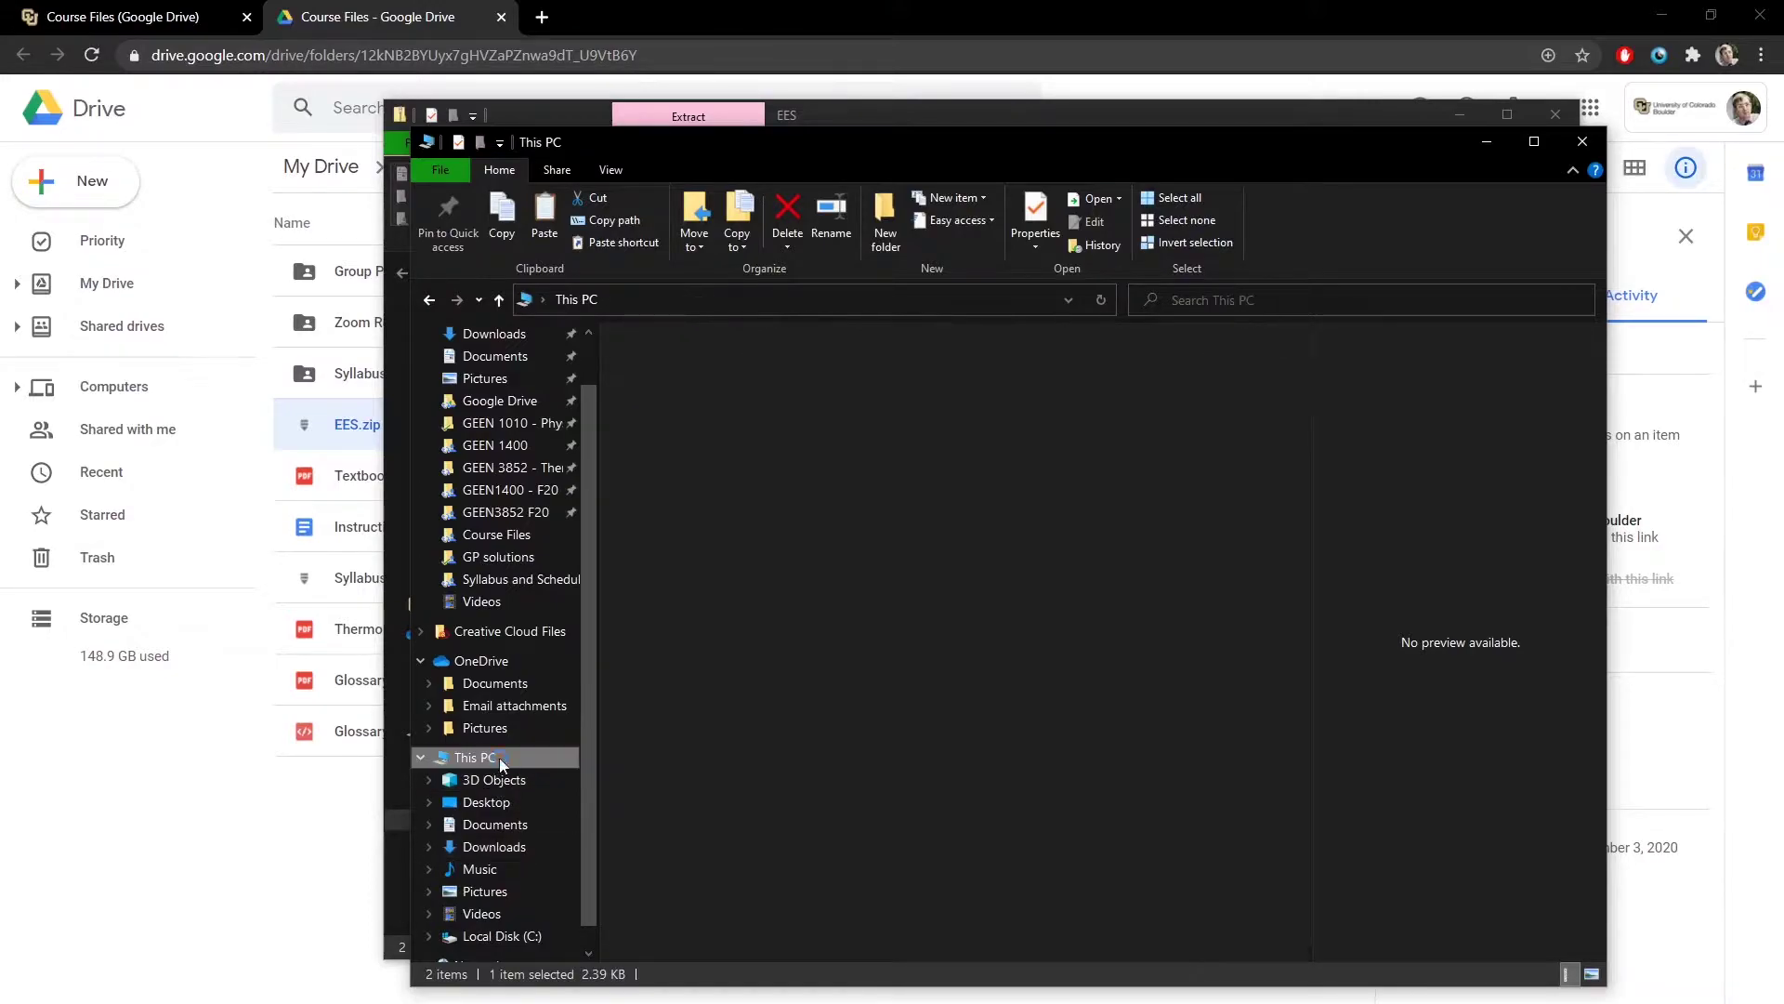
{"action": "double_click", "coordinate": [812, 651]}
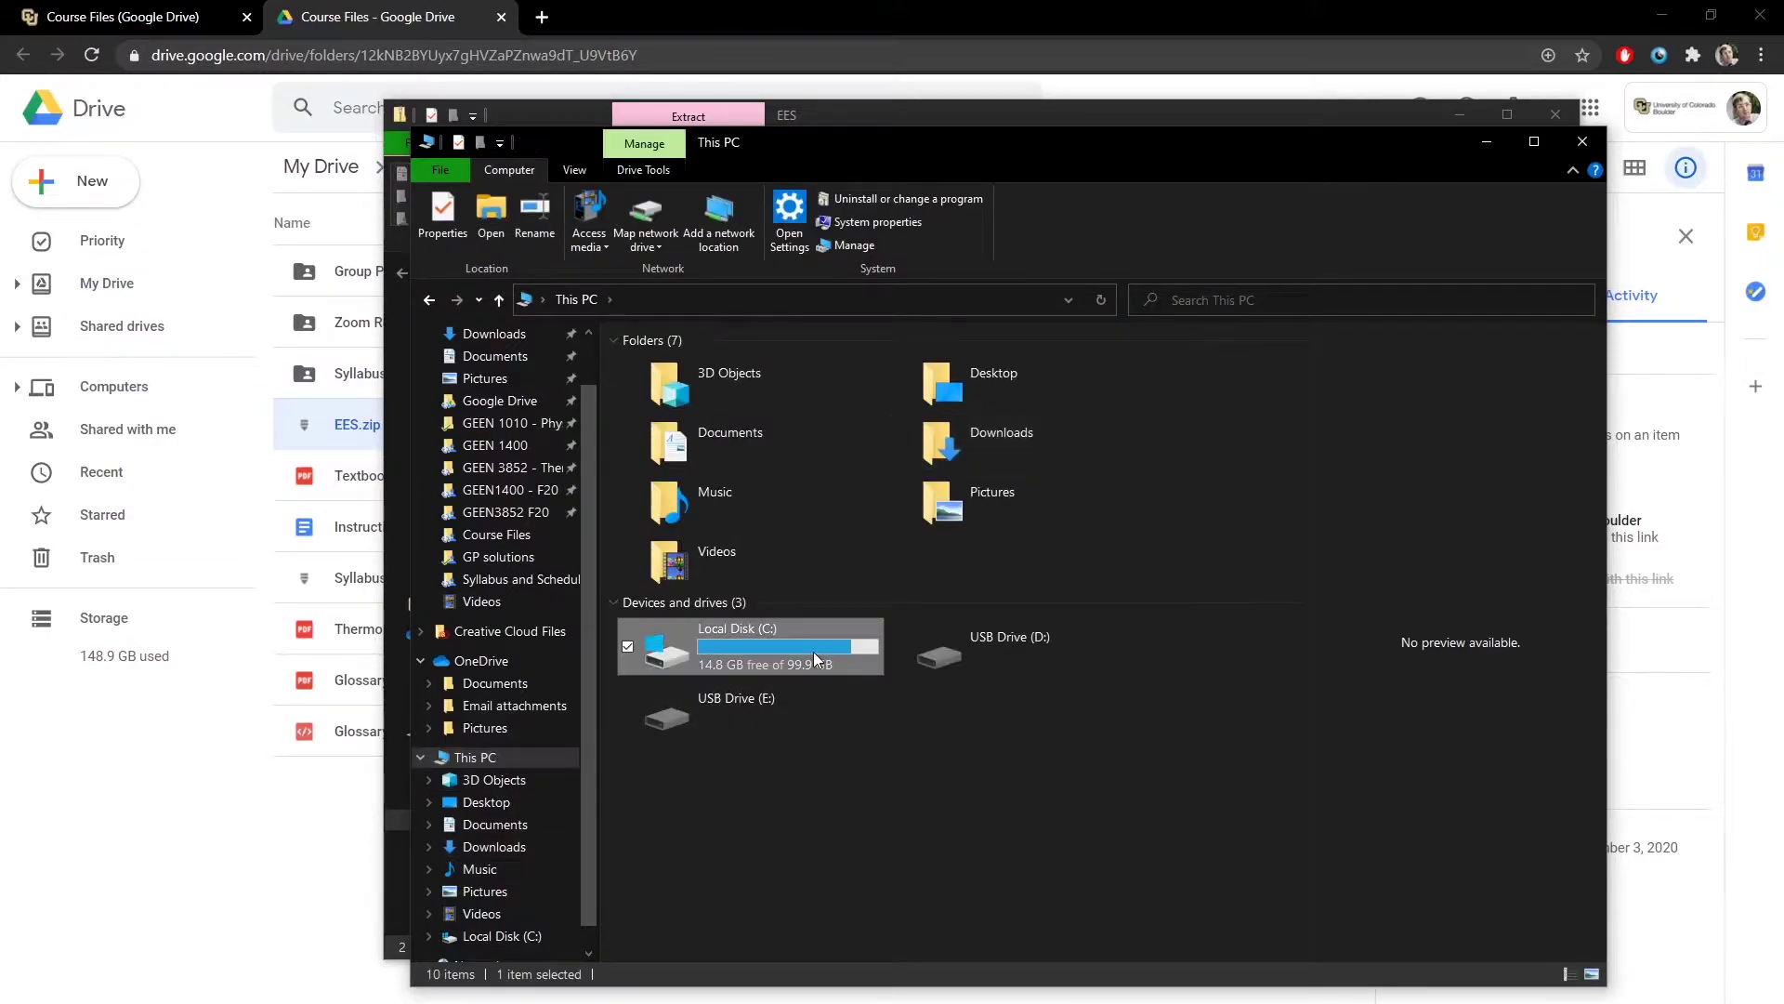
{"action": "double_click", "coordinate": [689, 415]}
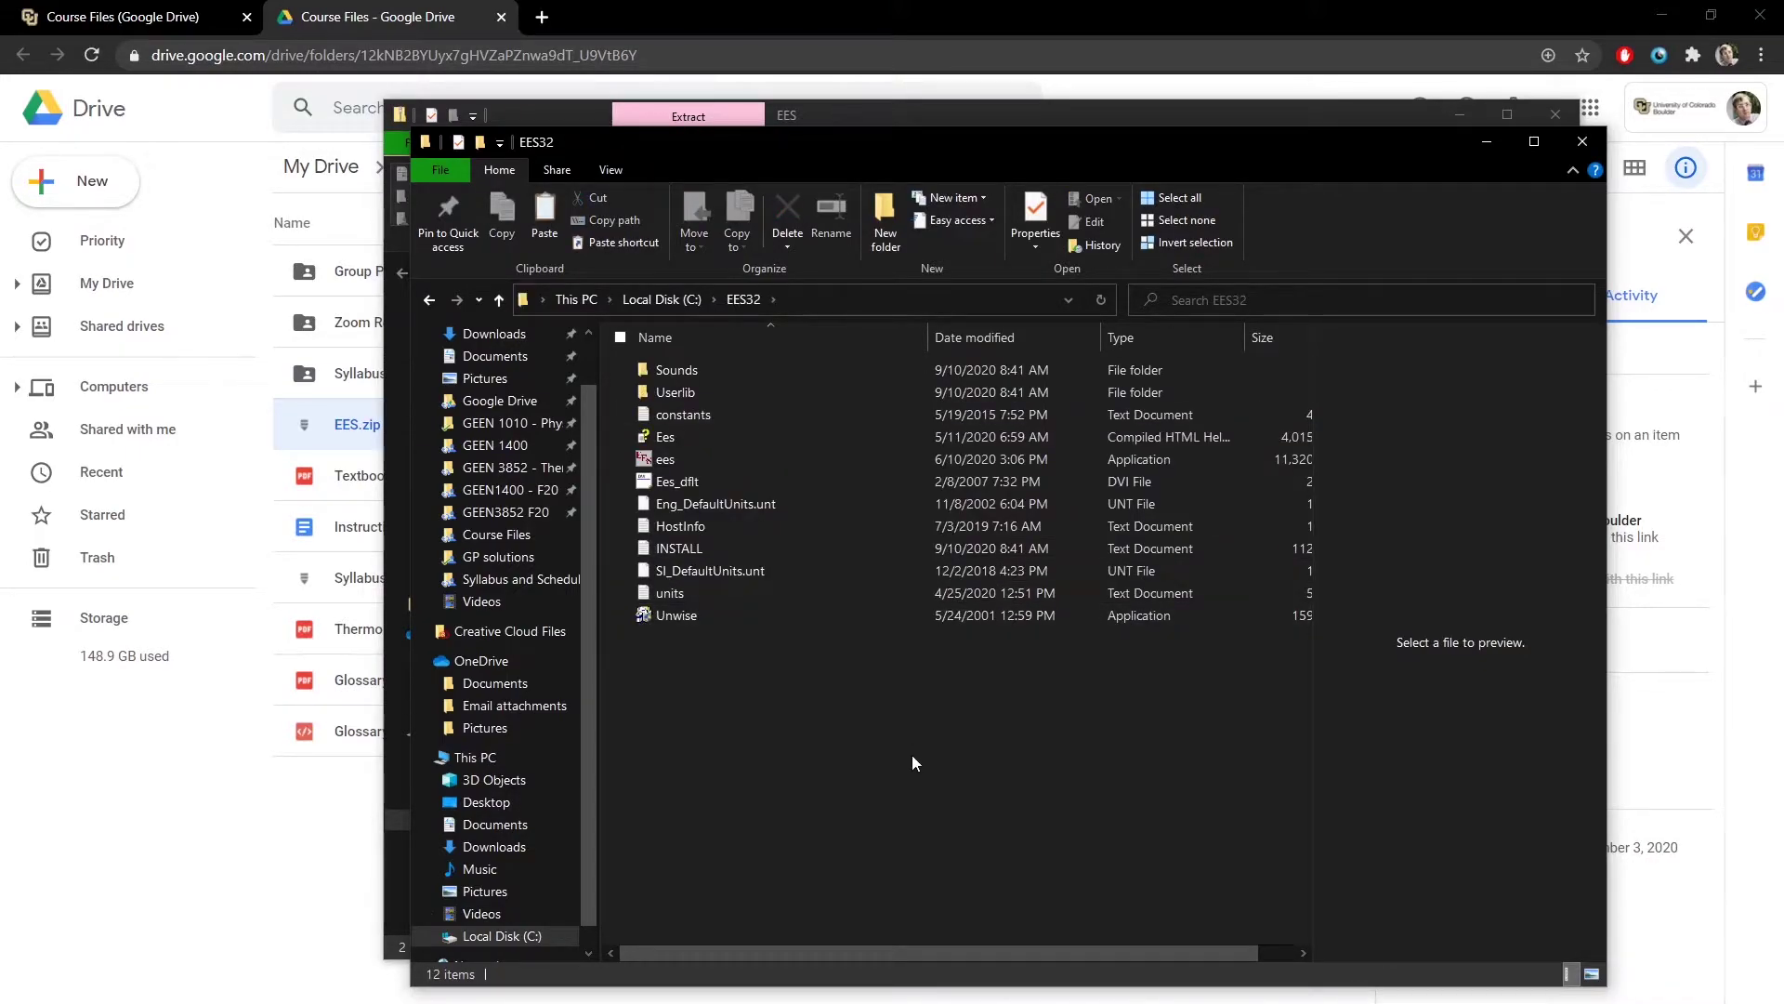
{"action": "key", "text": "ctrl+v"}
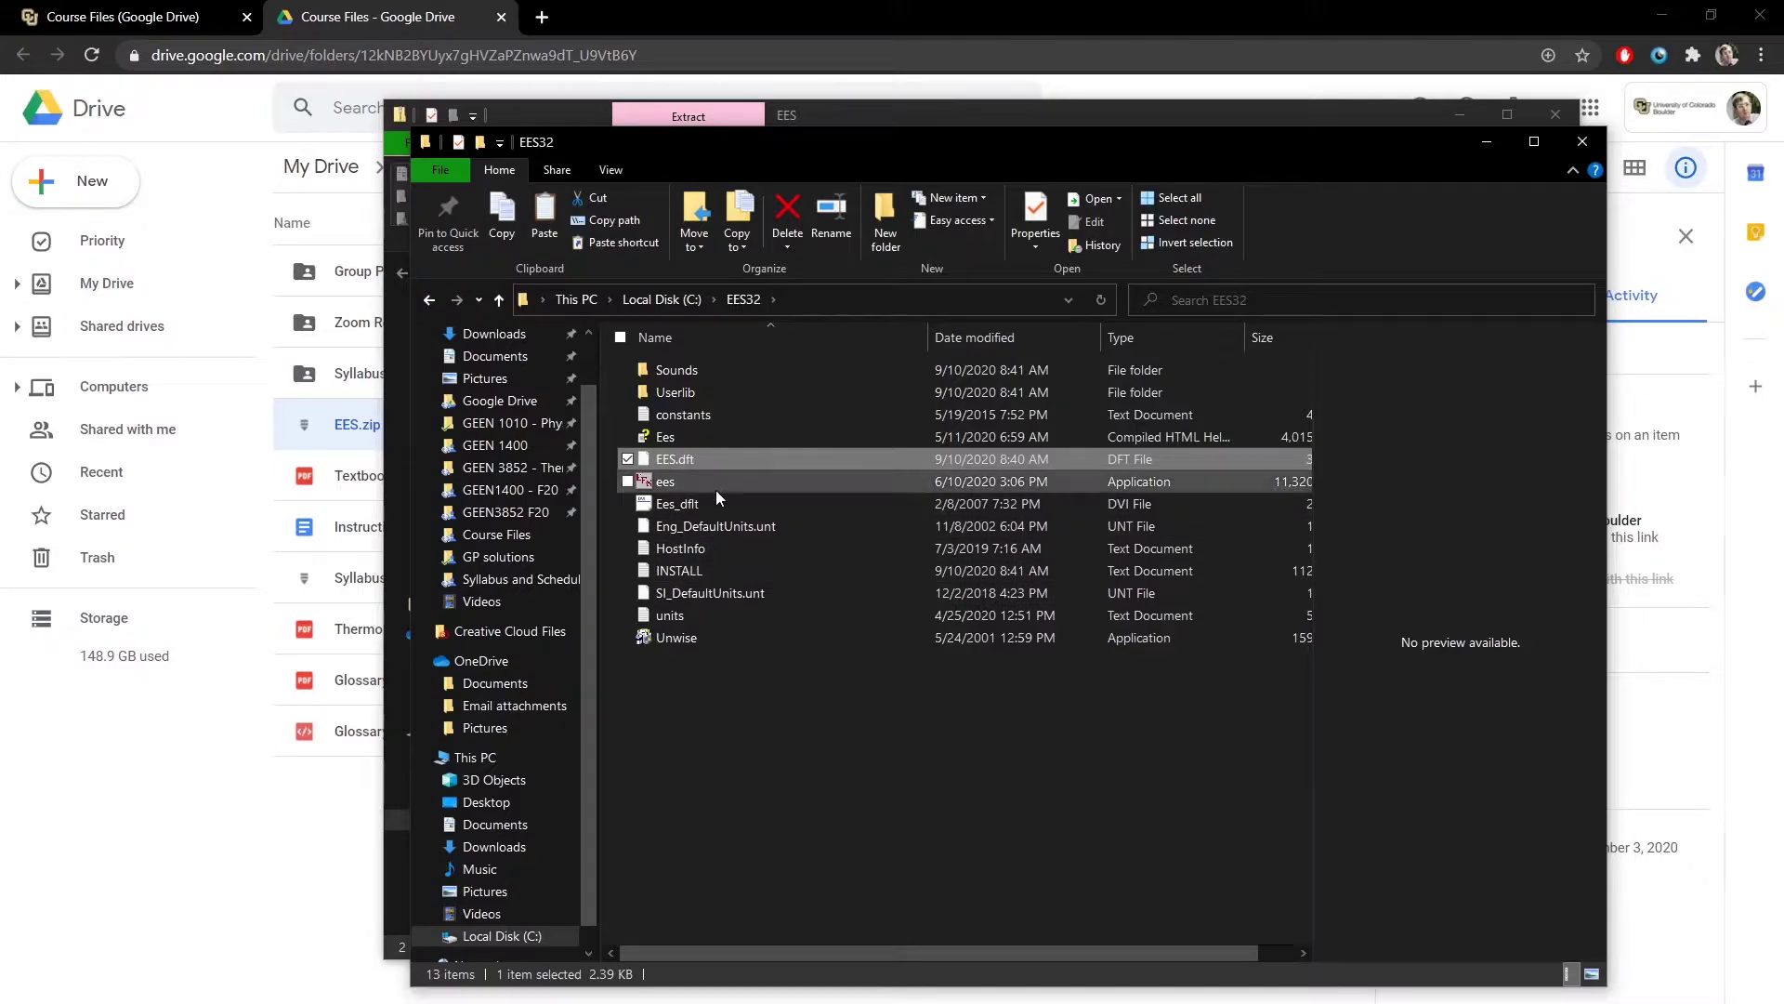
- Search Google for 'cu site licence vpn' and open the OIT Software Downloads and Licensing page
{"action": "left_click", "coordinate": [542, 17]}
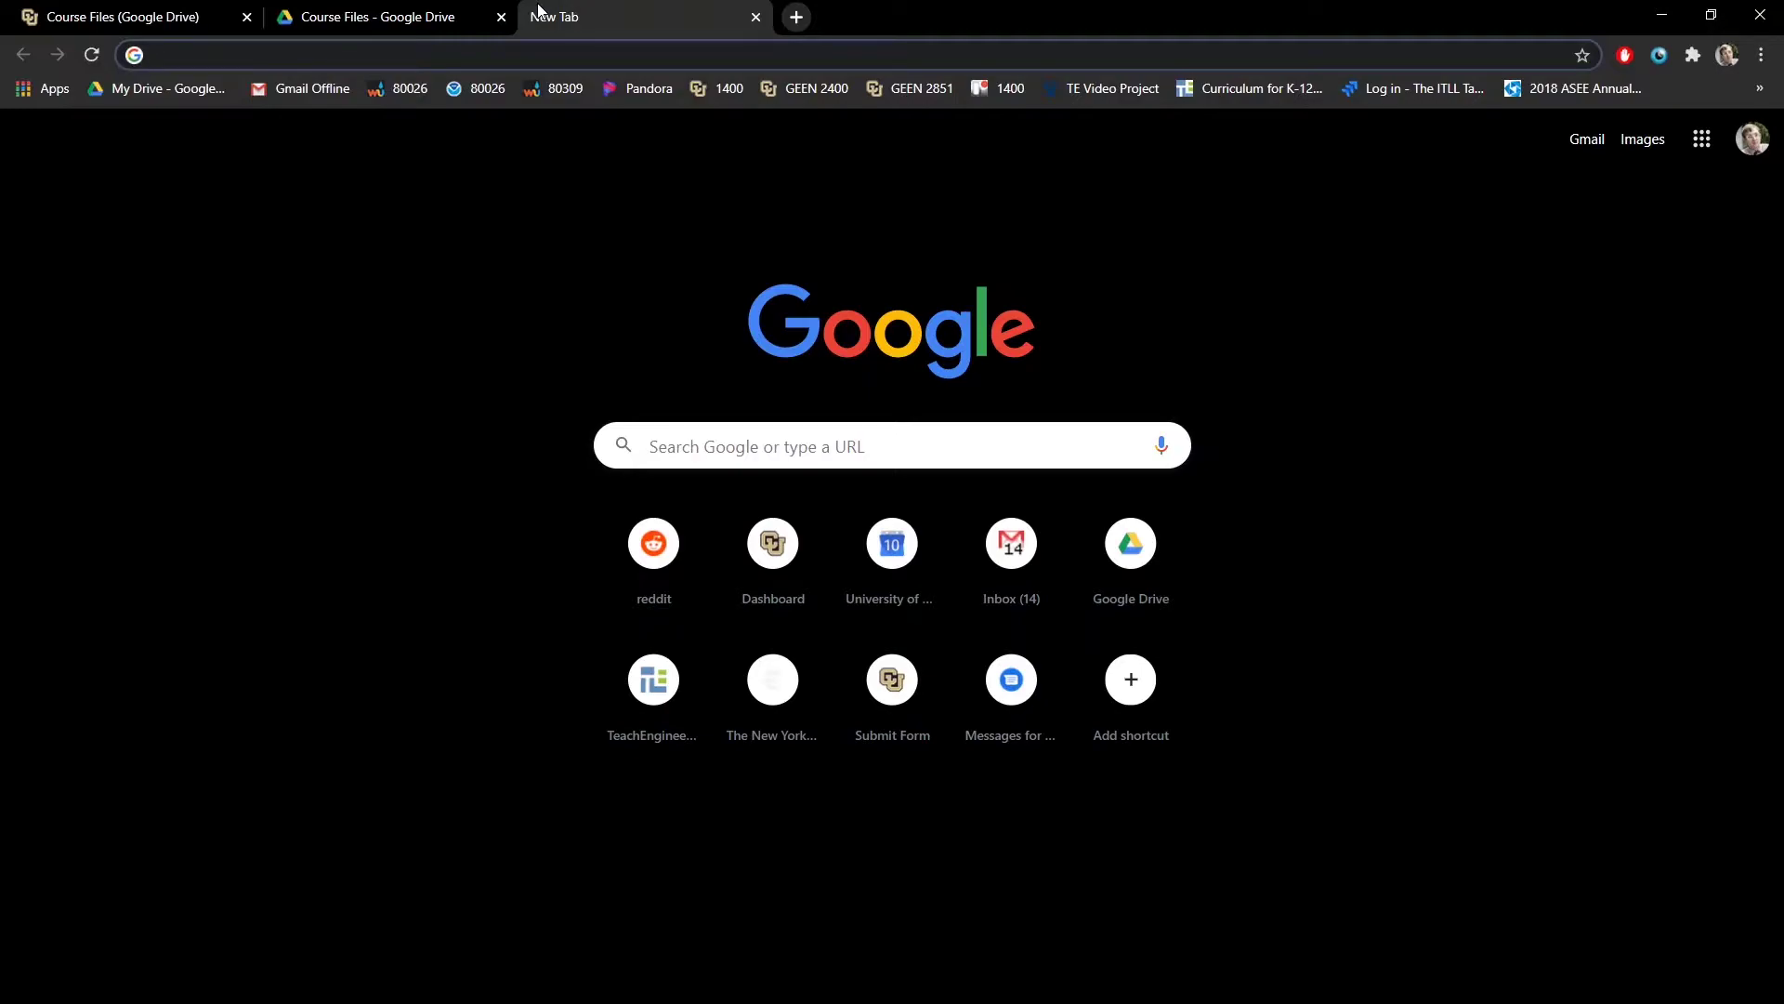
{"action": "type", "text": "cu "}
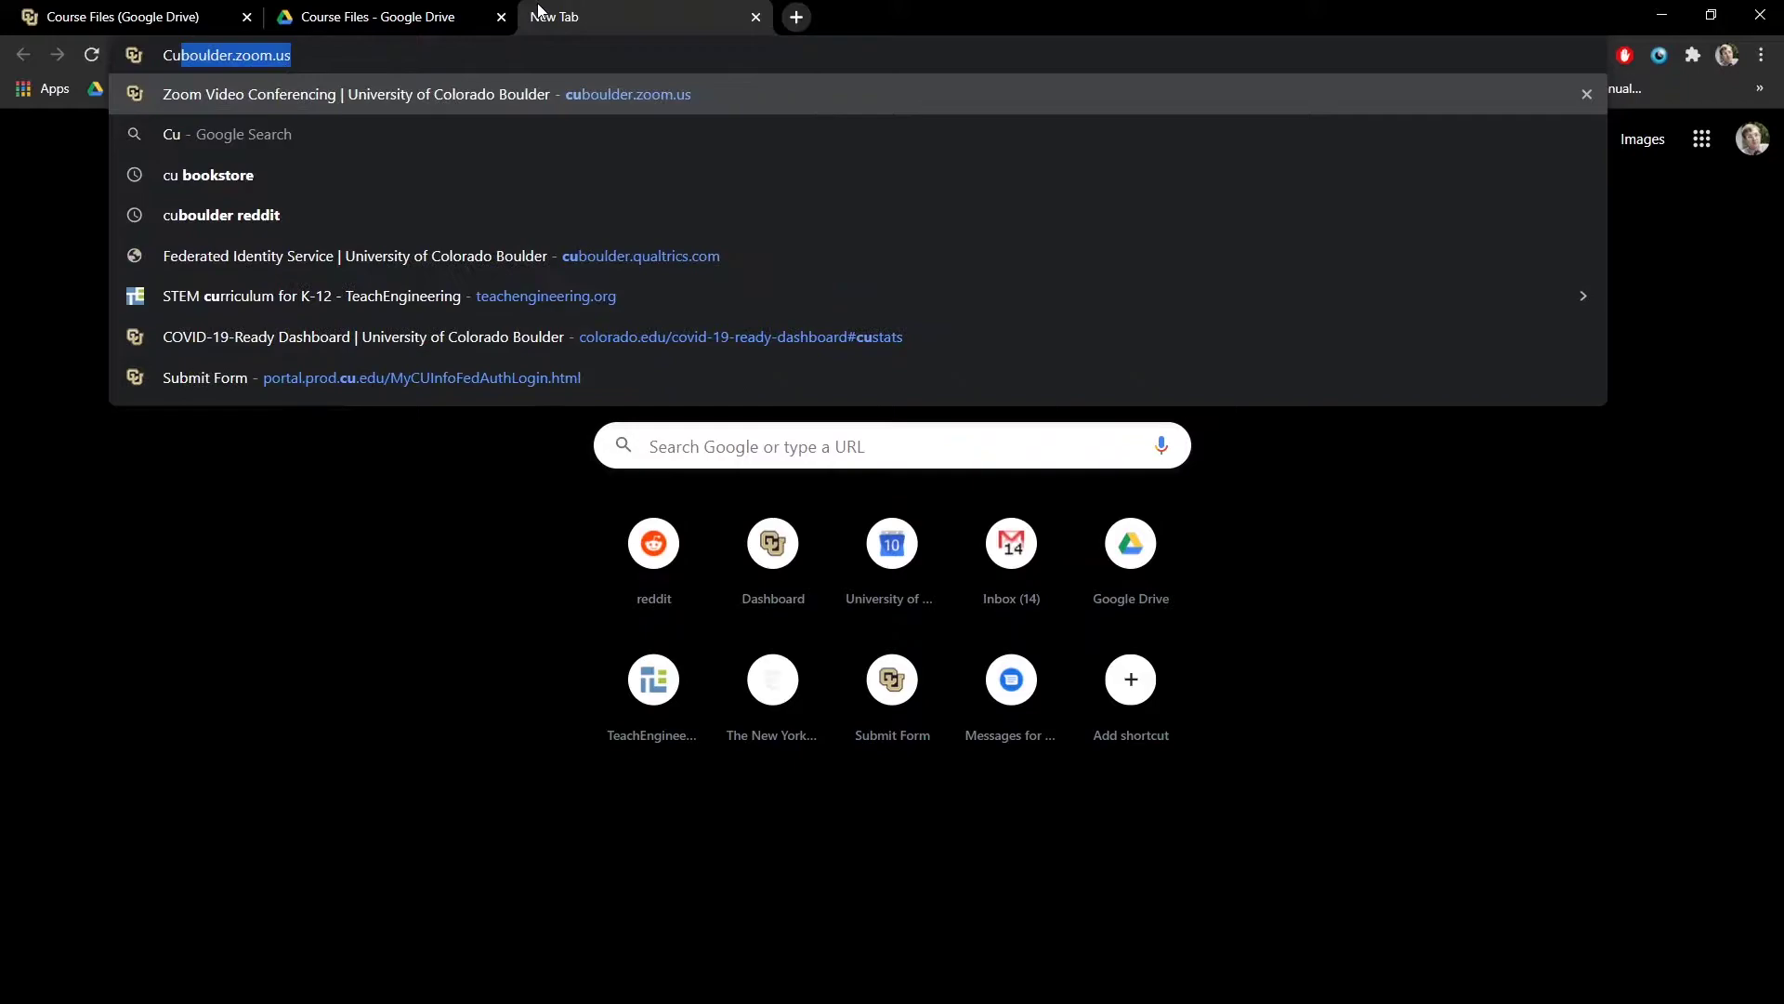
{"action": "type", "text": "site licence vpn"}
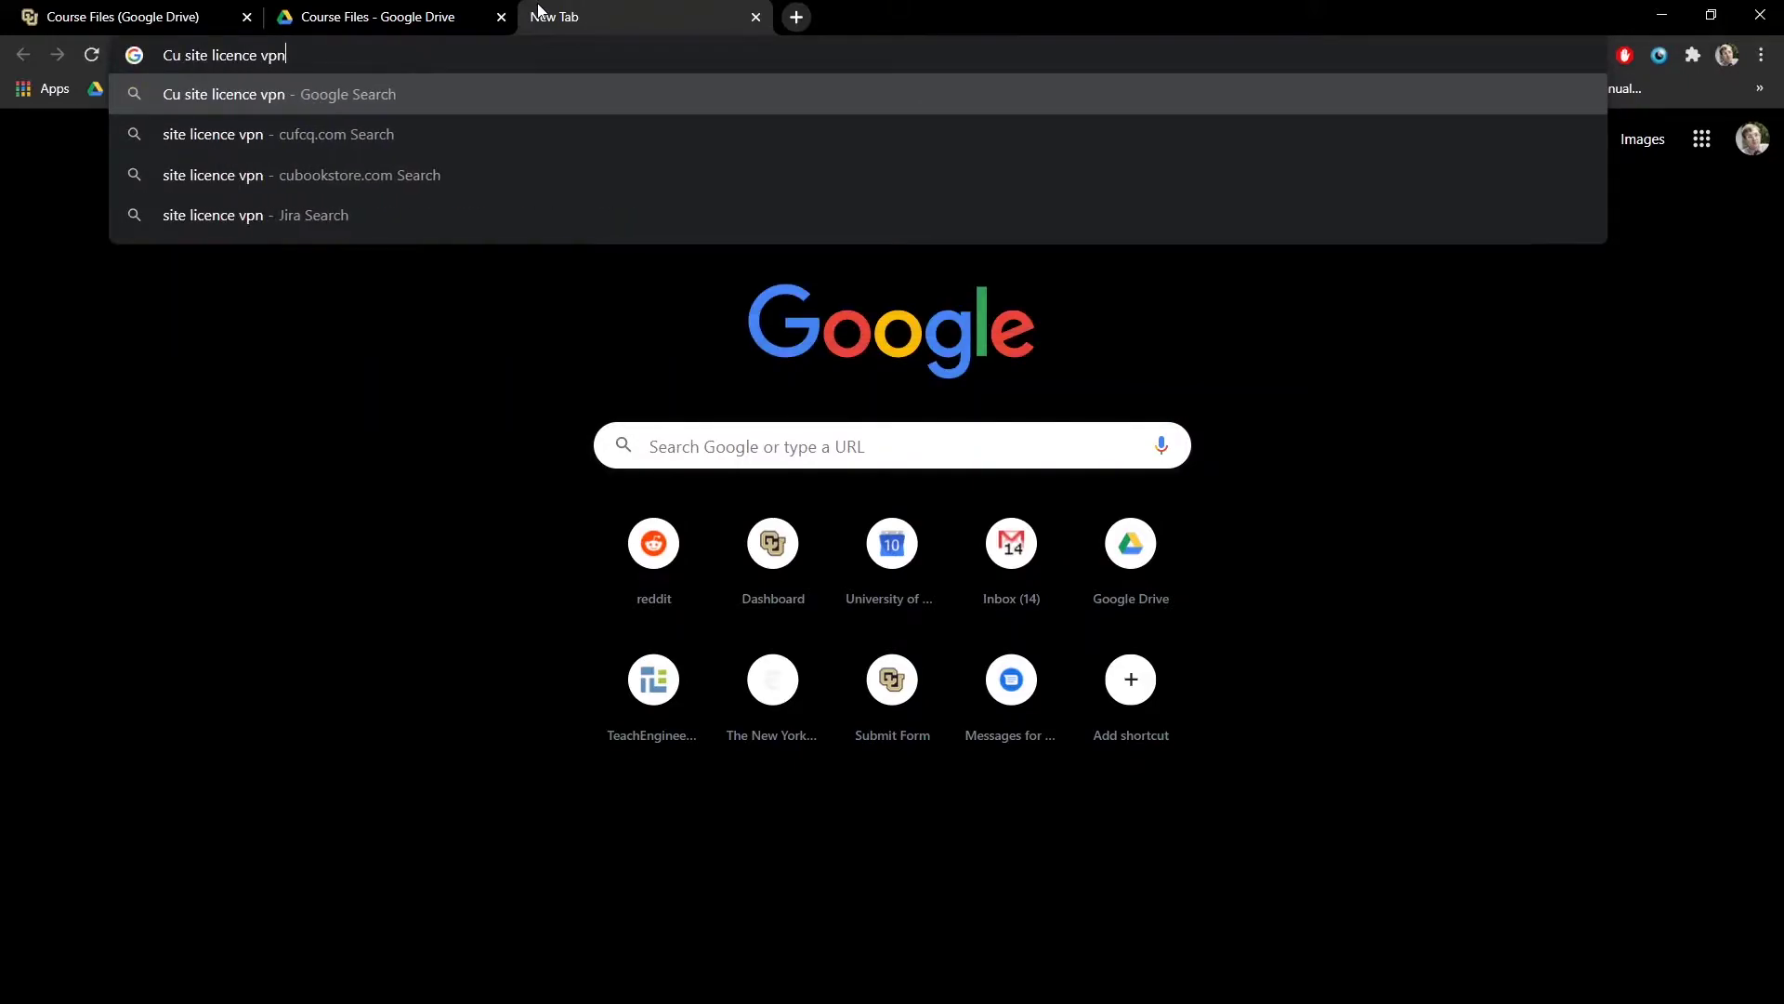
{"action": "key", "text": "Return"}
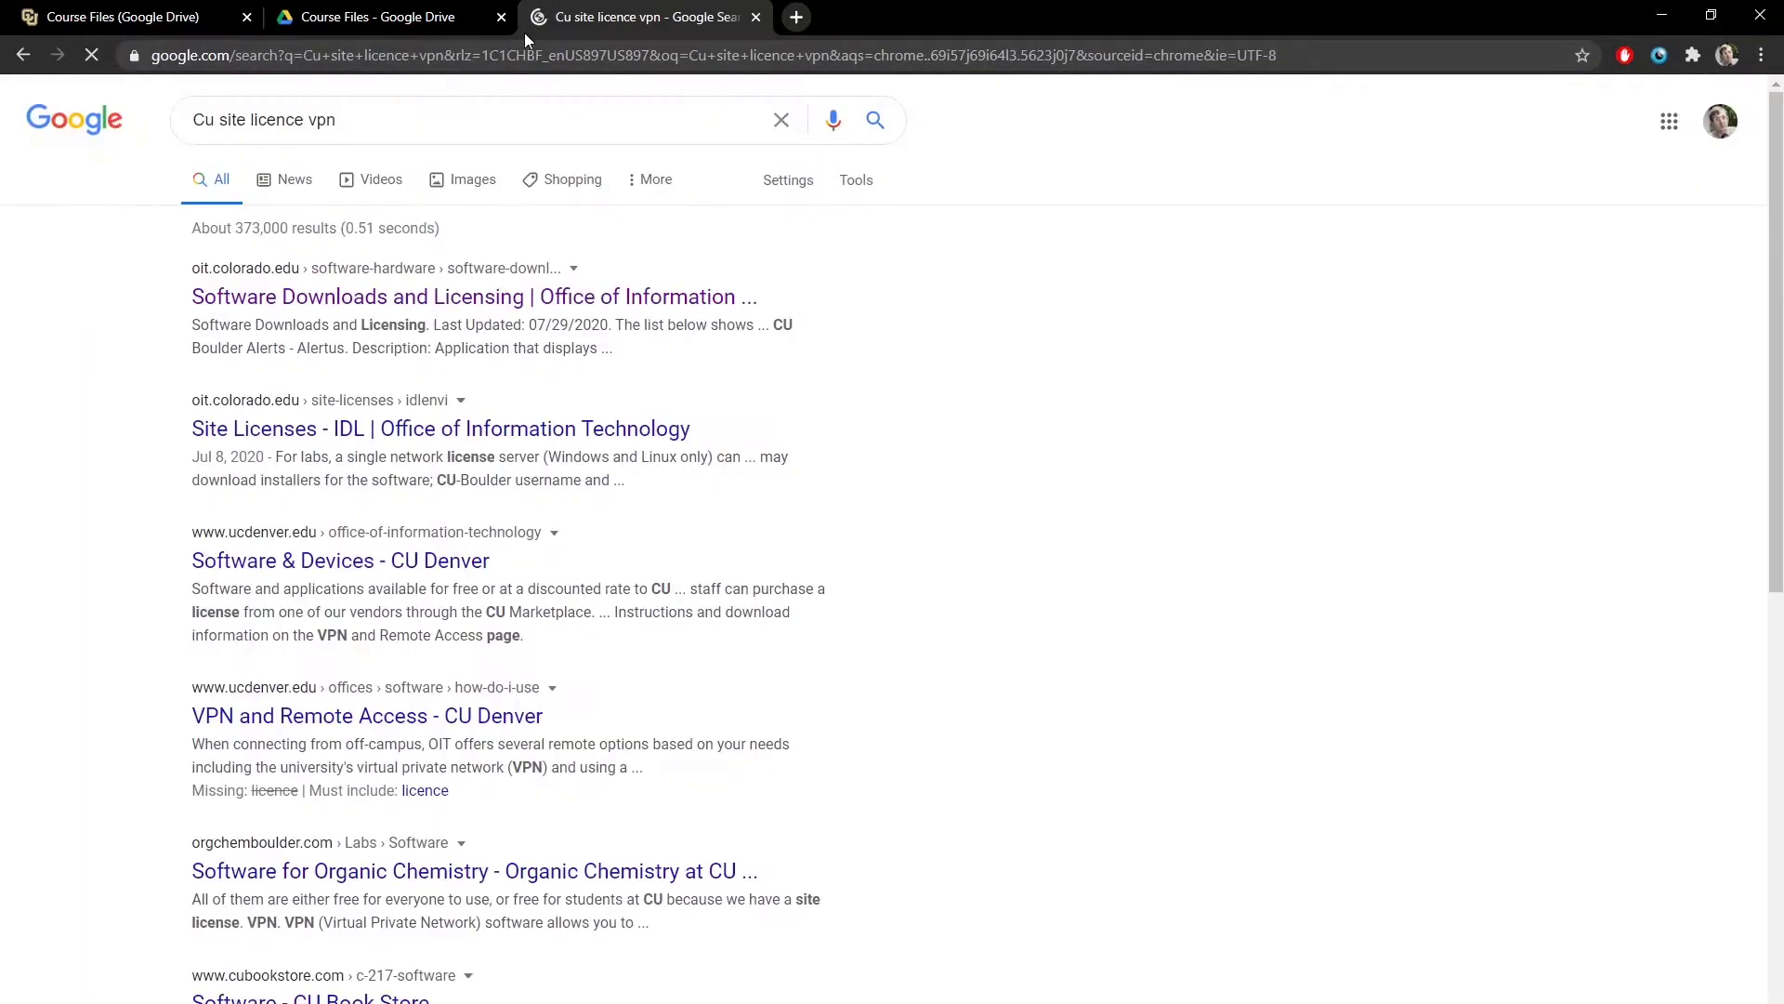
{"action": "left_click", "coordinate": [372, 296]}
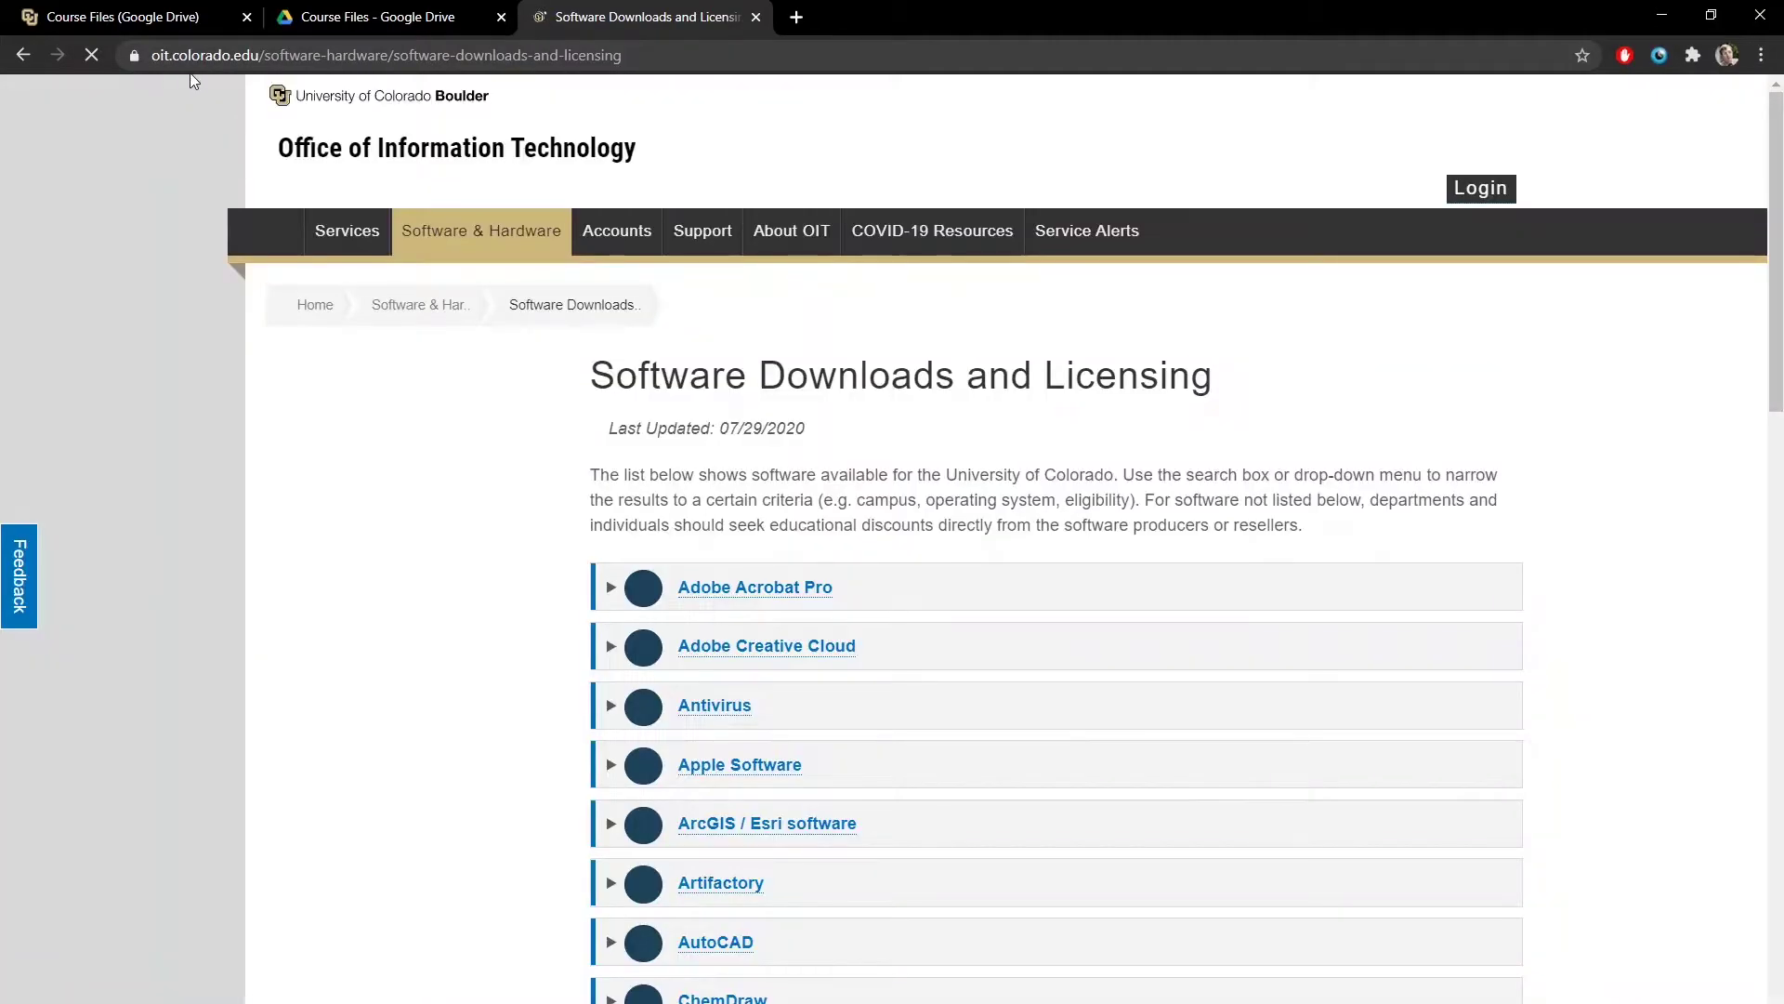
- Expand the VPN entry and open the CU VPN page down to the Cisco AnyConnect download table
{"action": "scroll", "coordinate": [851, 443], "scroll_direction": "down", "scroll_amount": 1}
{"action": "scroll", "coordinate": [851, 444], "scroll_direction": "down", "scroll_amount": 15}
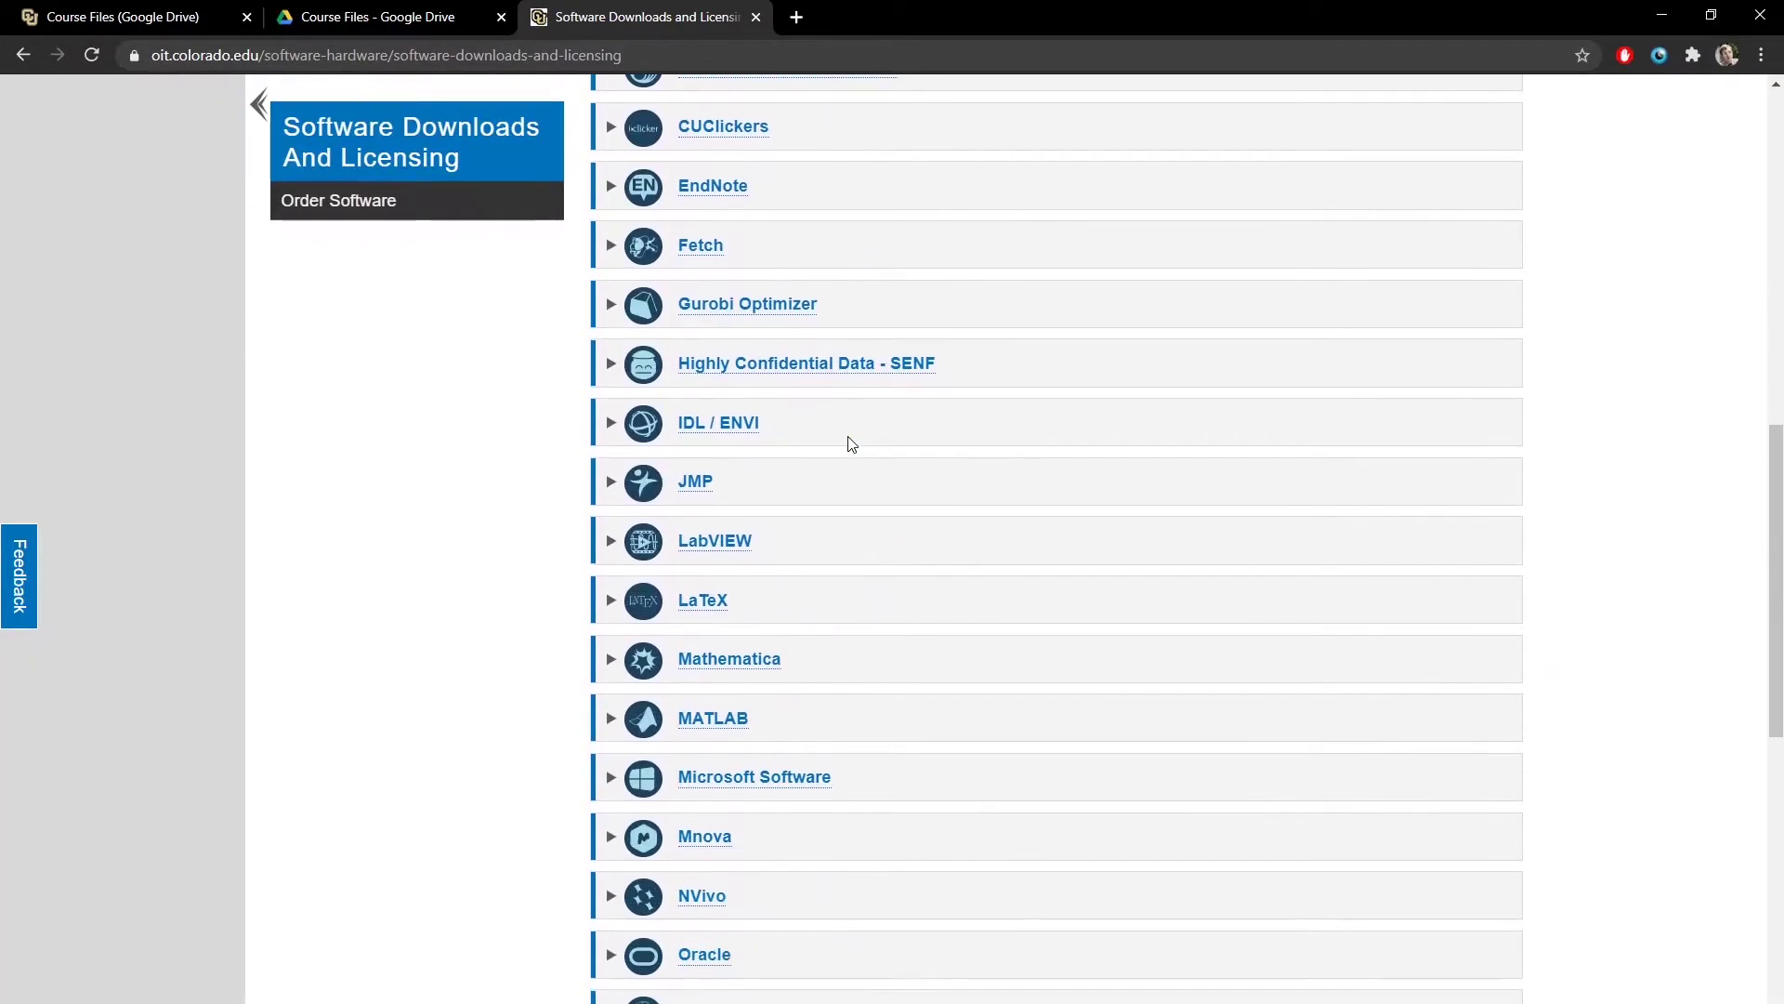
{"action": "scroll", "coordinate": [851, 443], "scroll_direction": "down", "scroll_amount": 5}
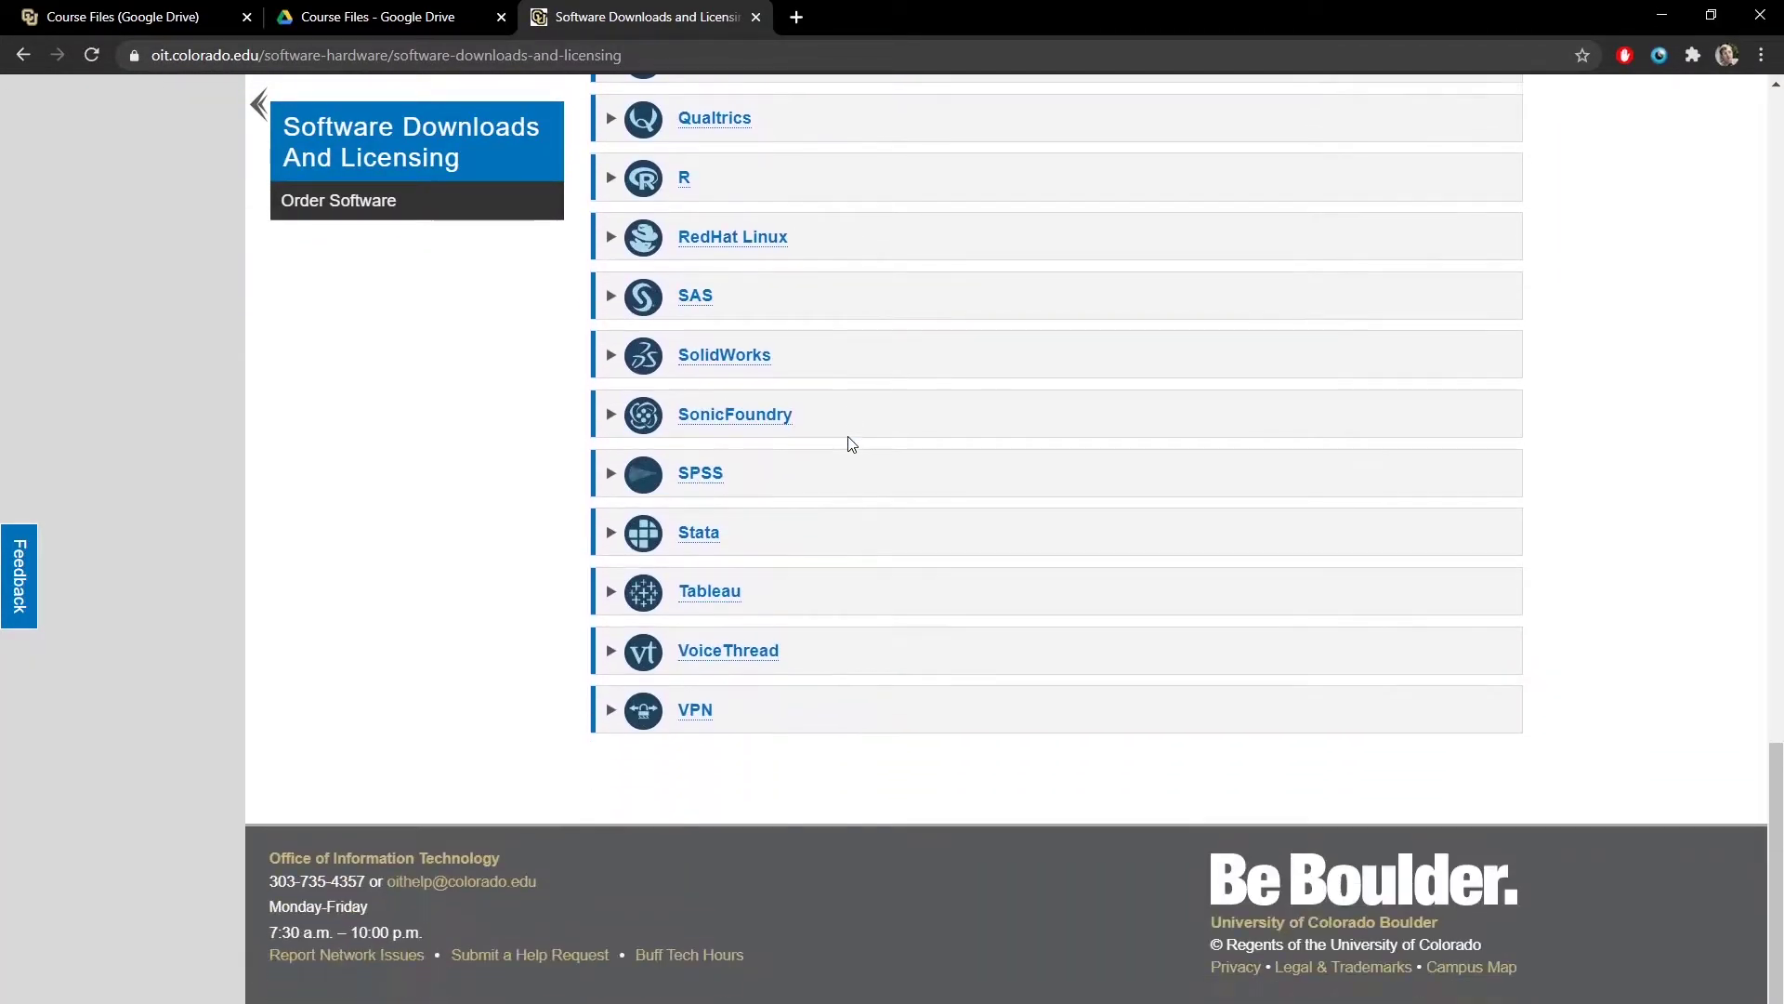
{"action": "scroll", "coordinate": [851, 444], "scroll_direction": "up", "scroll_amount": 10}
{"action": "scroll", "coordinate": [851, 443], "scroll_direction": "up", "scroll_amount": 4}
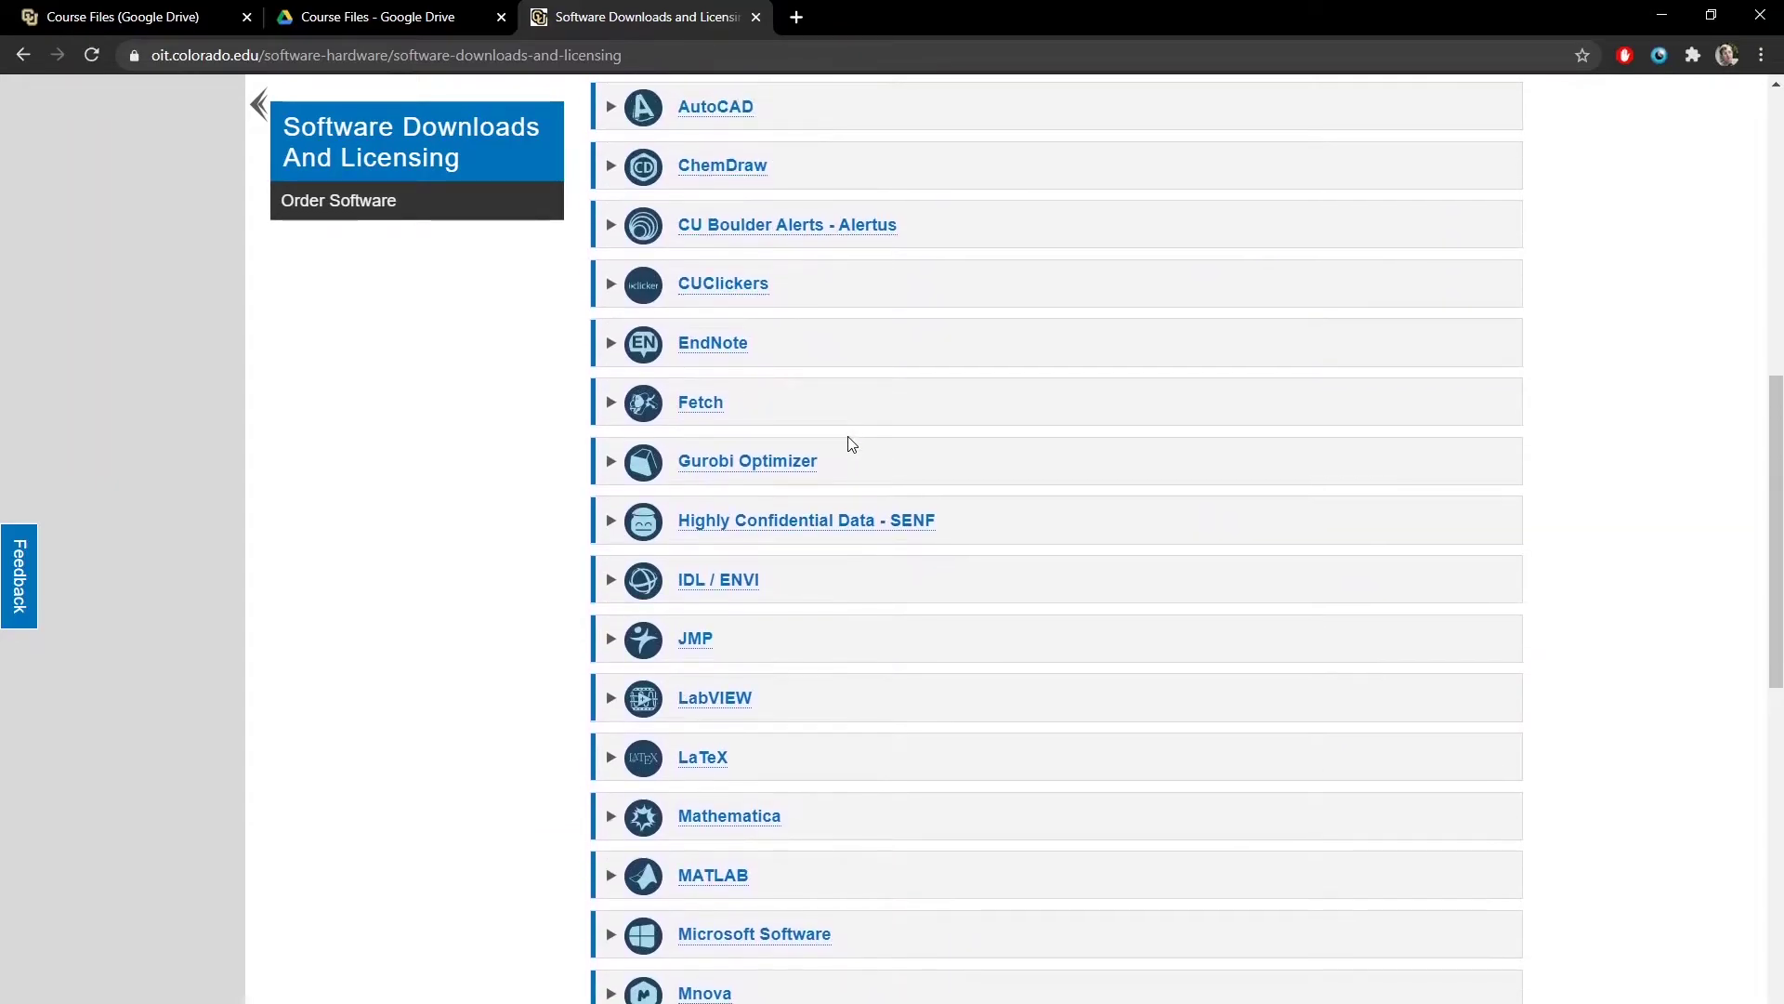
{"action": "scroll", "coordinate": [851, 443], "scroll_direction": "up", "scroll_amount": 2}
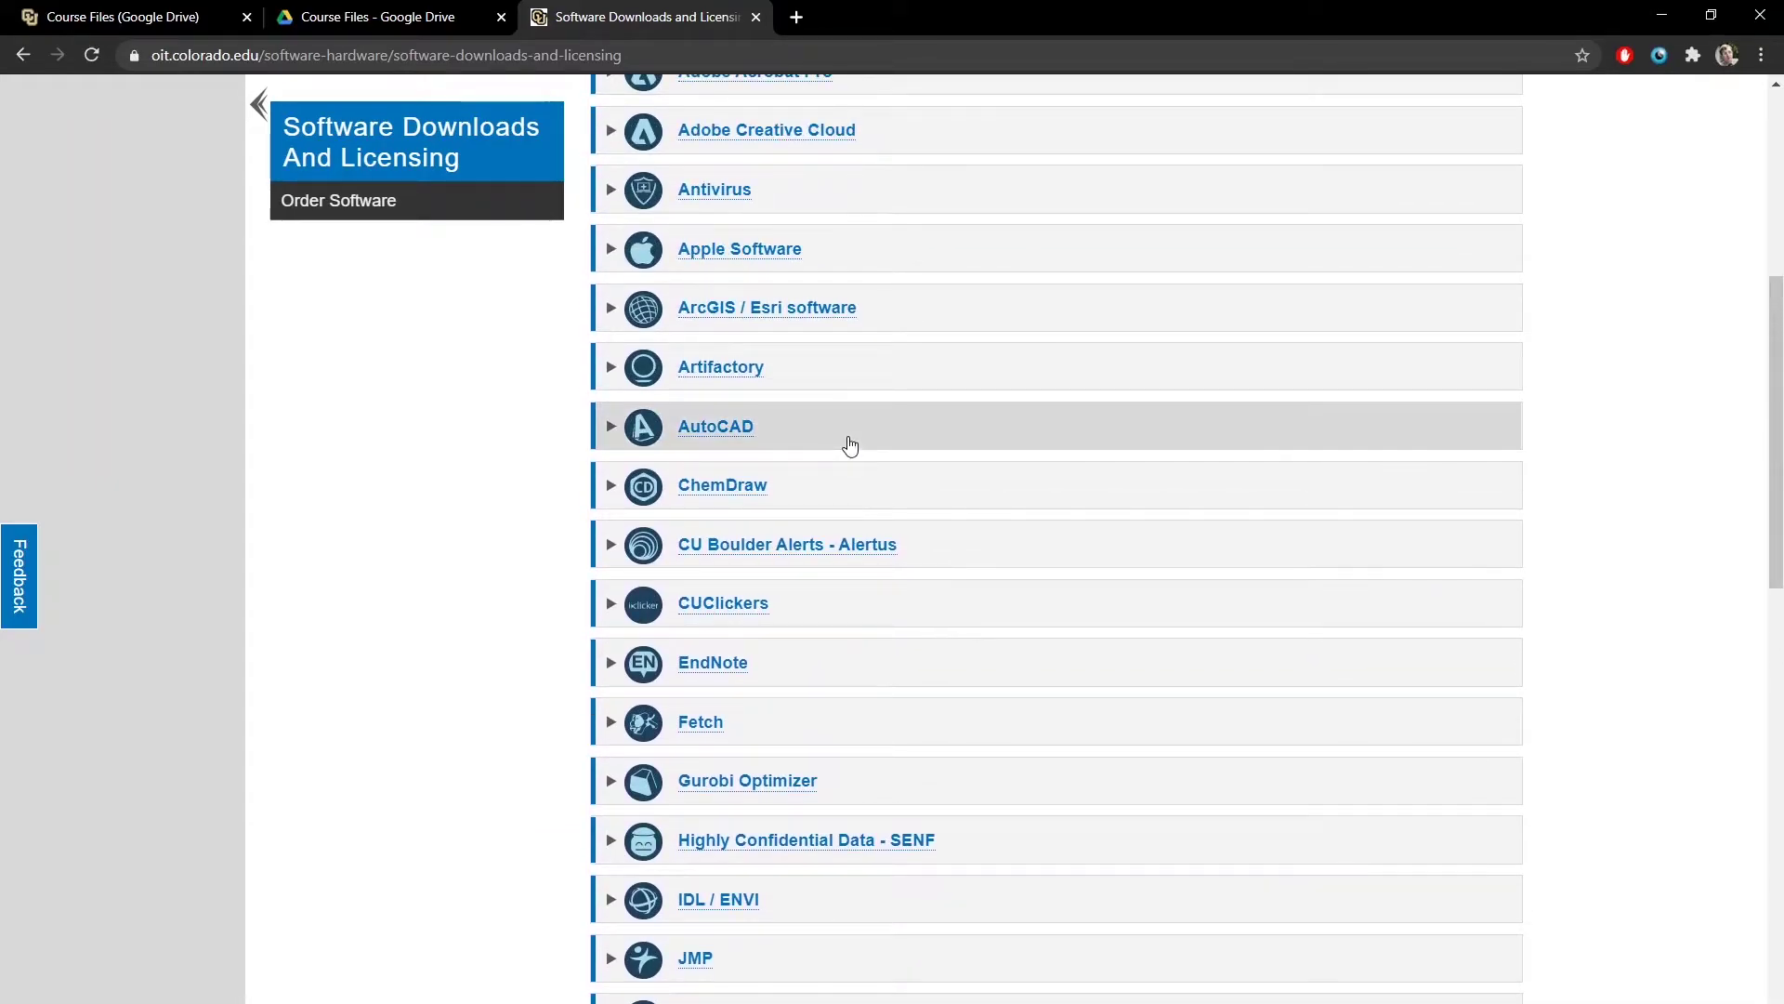
{"action": "scroll", "coordinate": [851, 444], "scroll_direction": "down", "scroll_amount": 6}
{"action": "scroll", "coordinate": [852, 443], "scroll_direction": "down", "scroll_amount": 8}
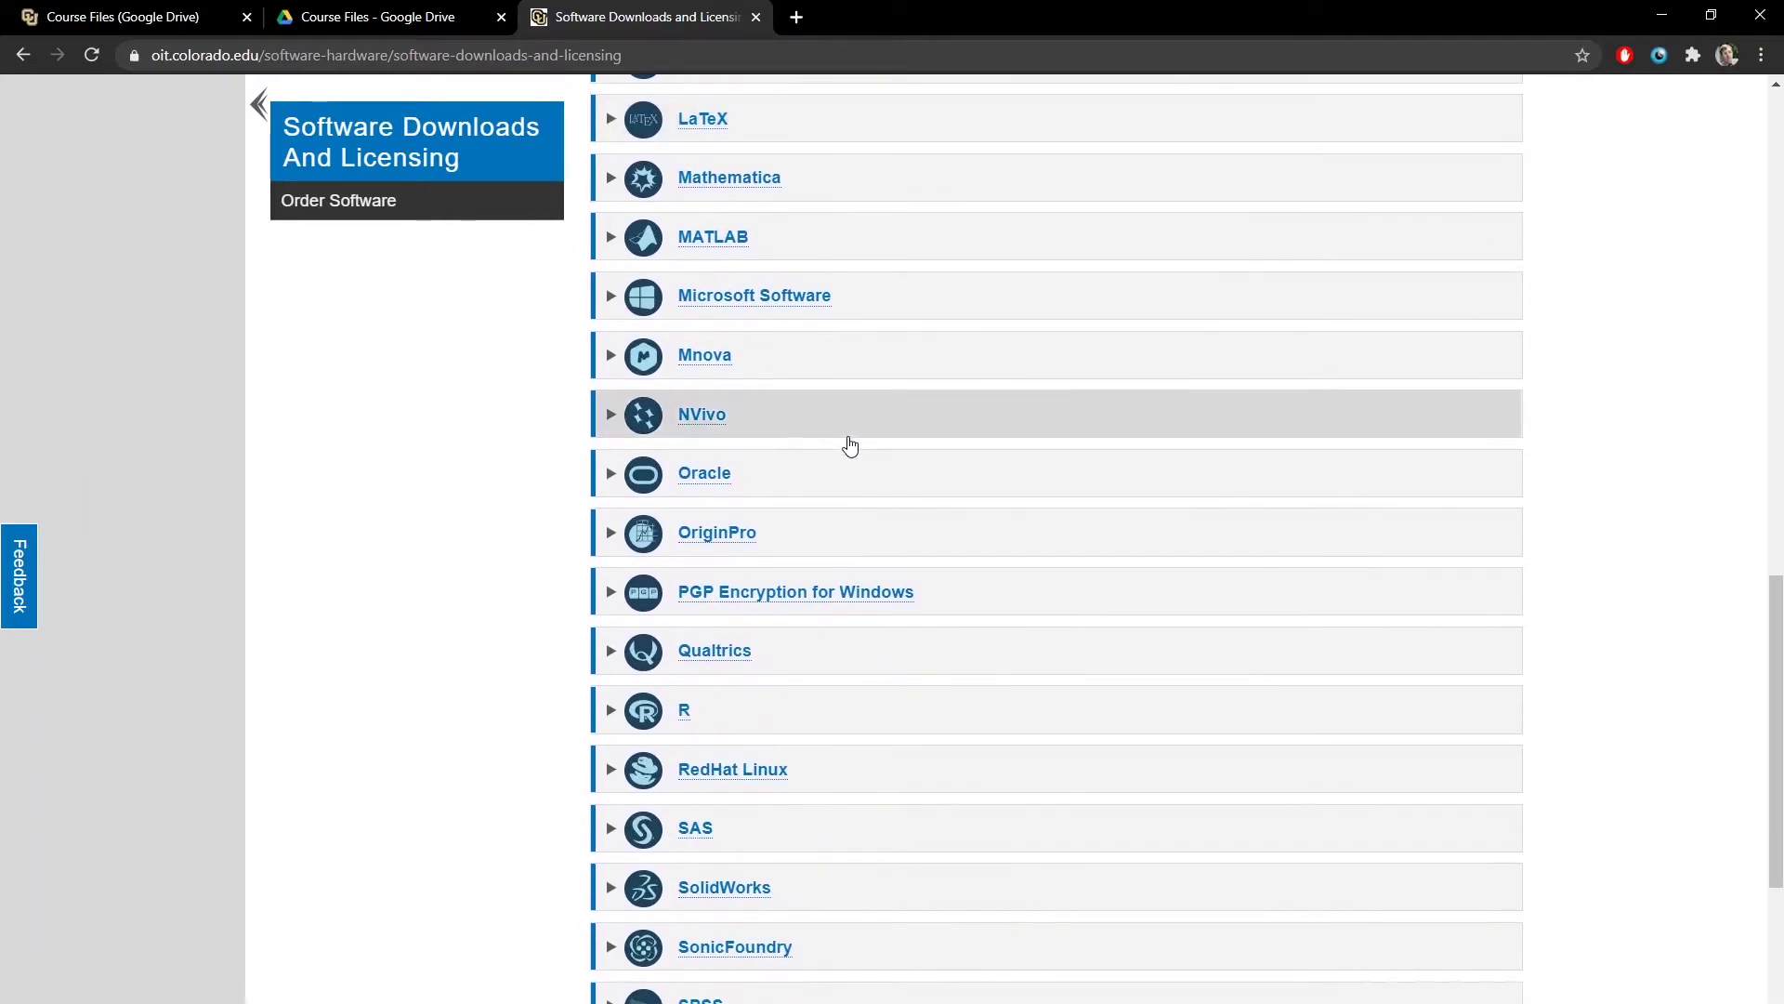
{"action": "left_click", "coordinate": [695, 816]}
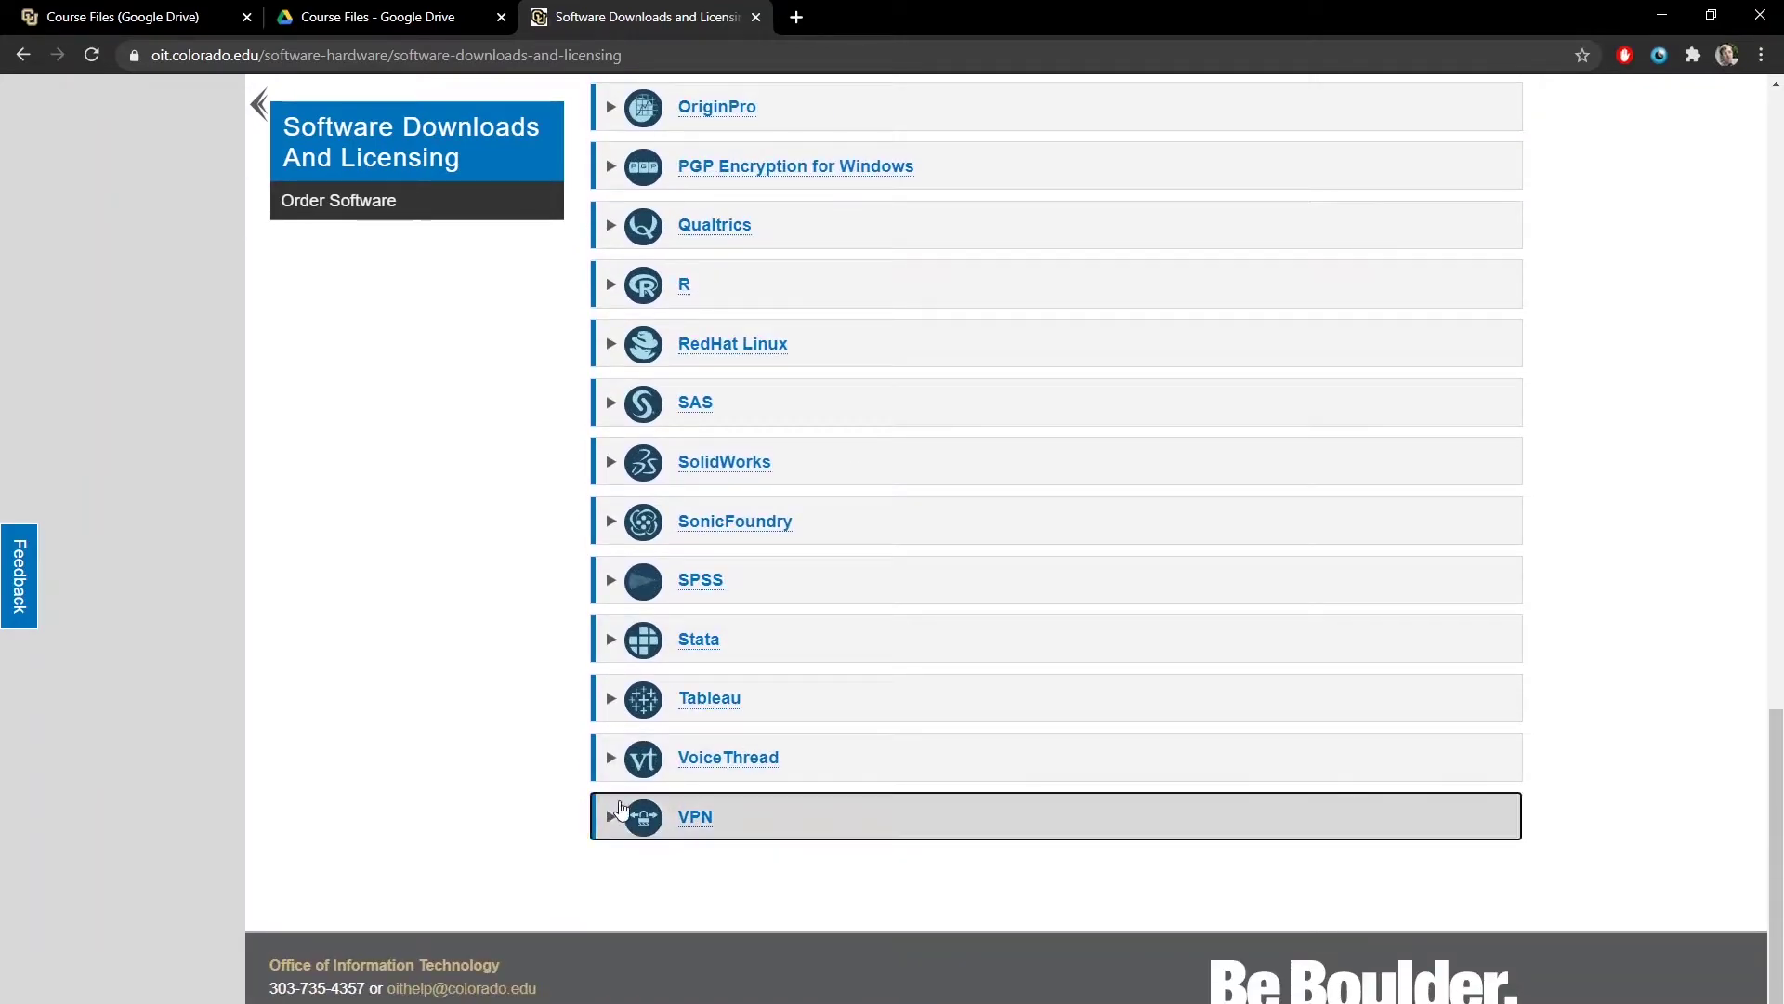
{"action": "scroll", "coordinate": [487, 879], "scroll_direction": "down", "scroll_amount": 4}
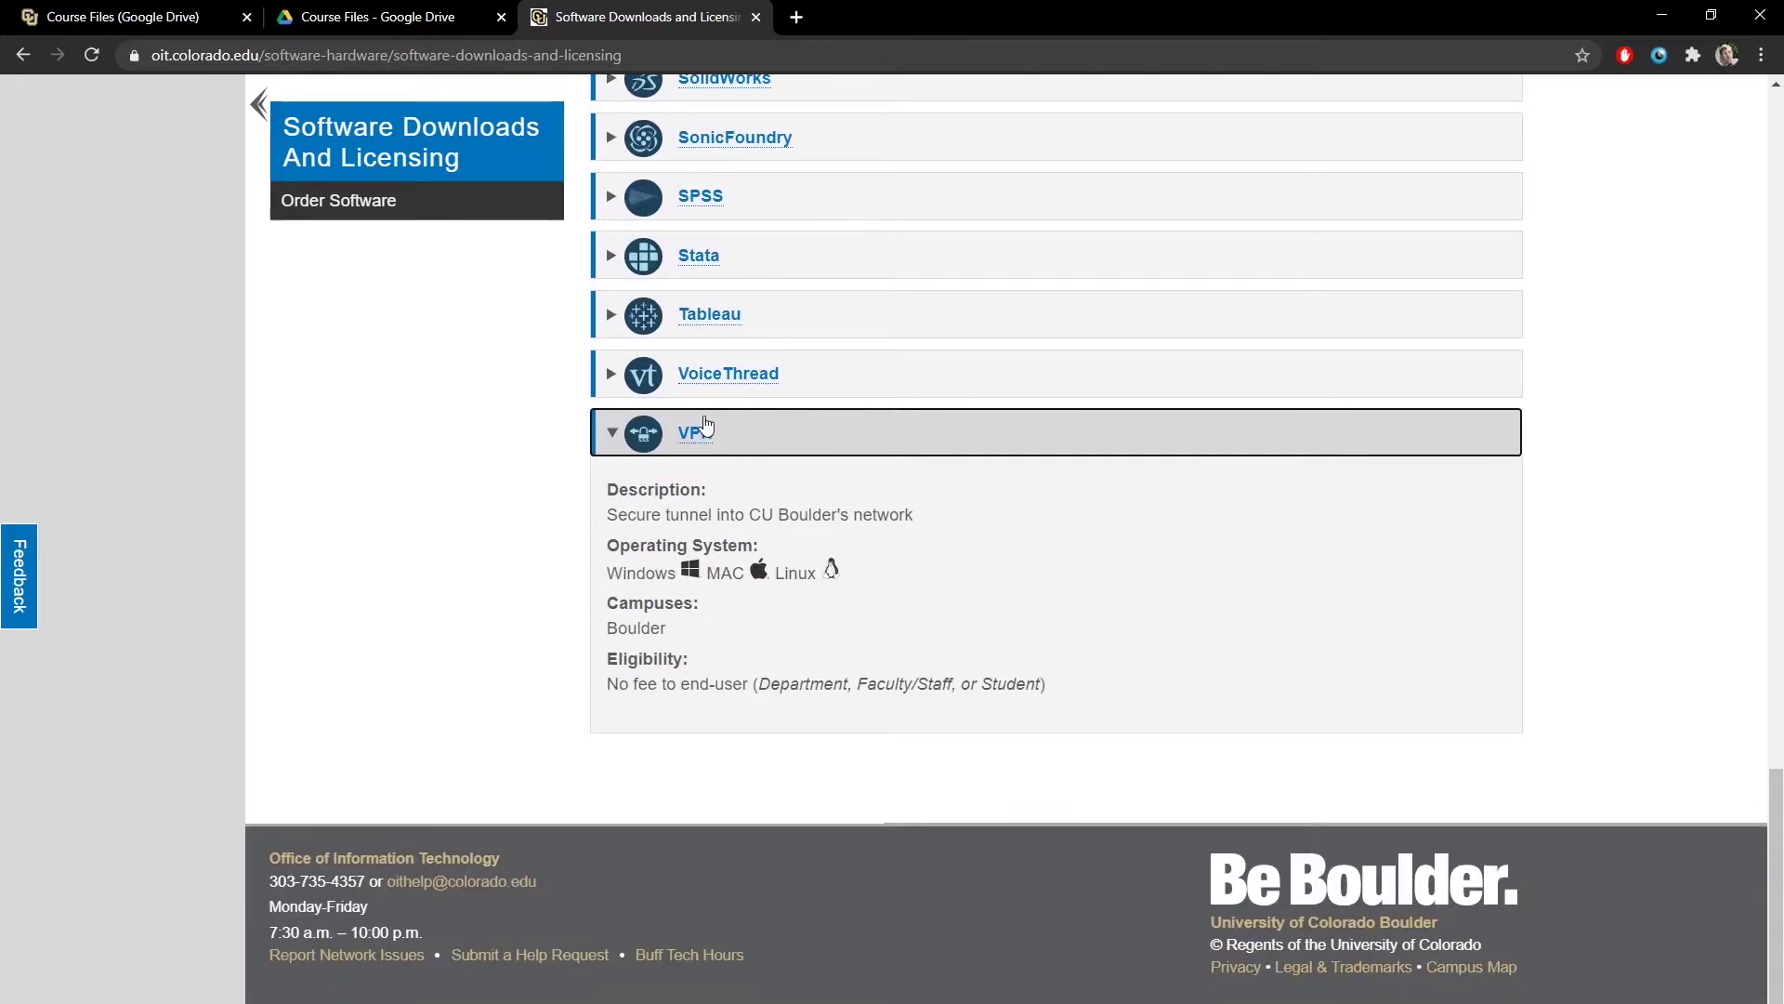
{"action": "left_click", "coordinate": [698, 435]}
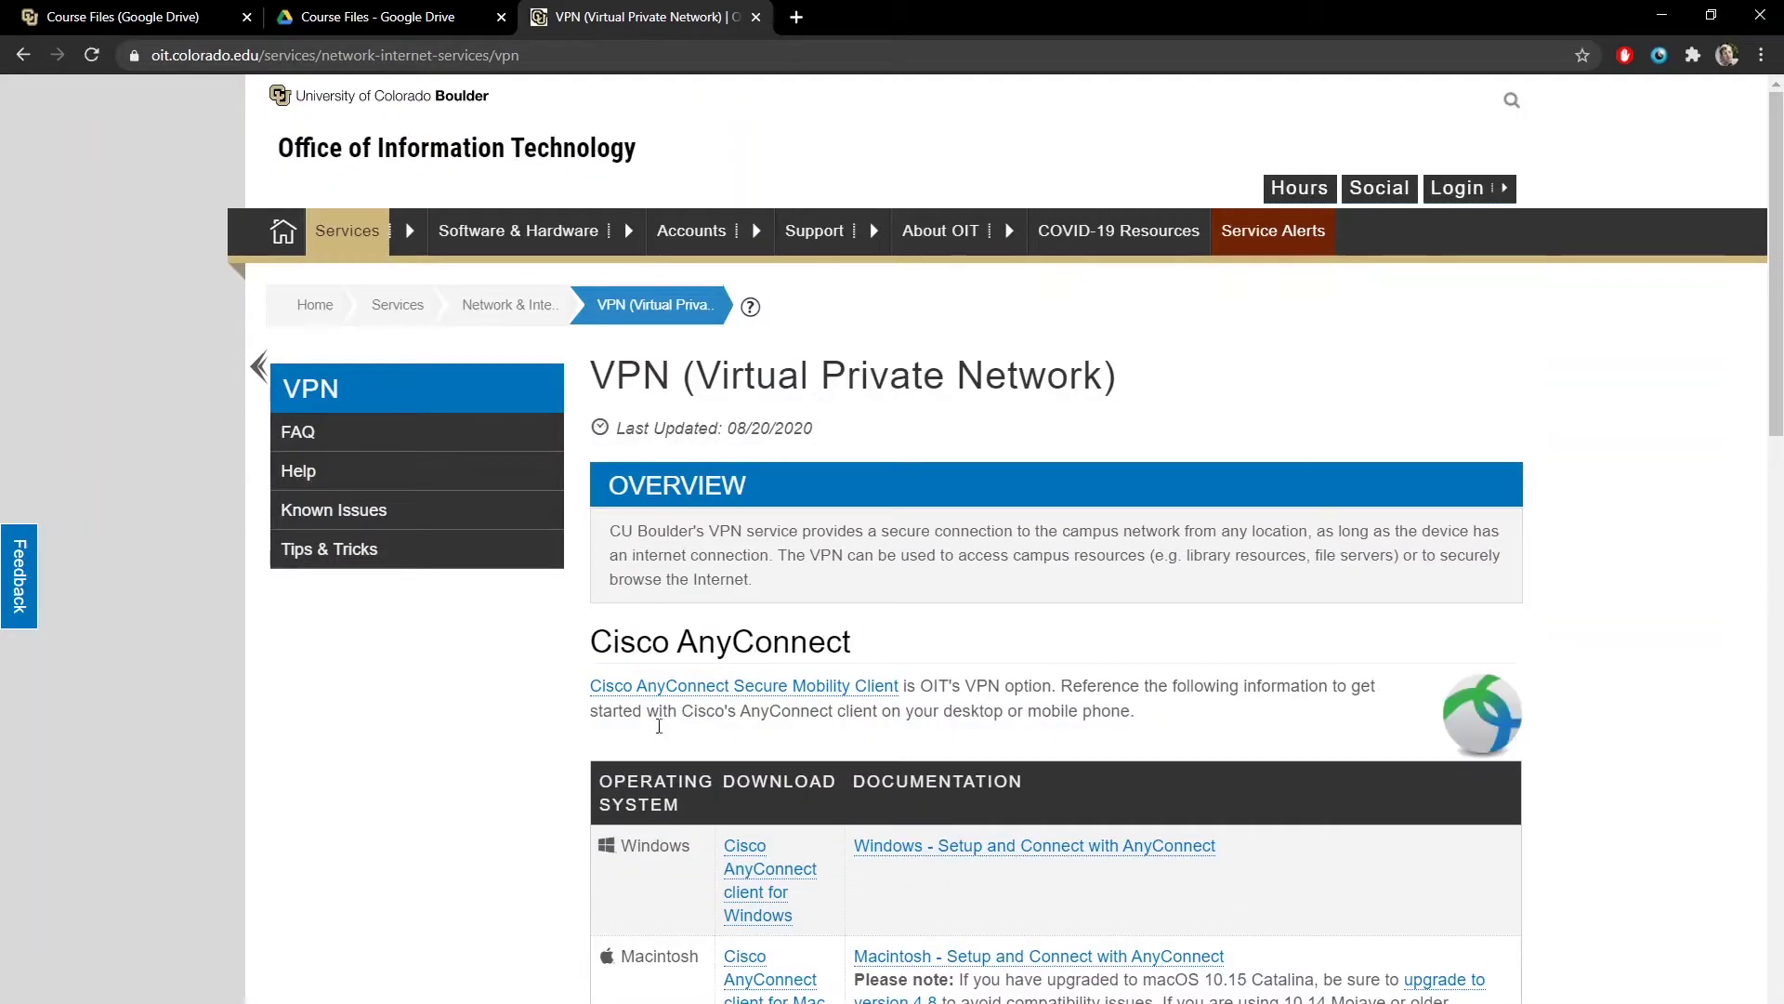
{"action": "scroll", "coordinate": [679, 551], "scroll_direction": "down", "scroll_amount": 7}
{"action": "scroll", "coordinate": [678, 550], "scroll_direction": "down", "scroll_amount": 1}
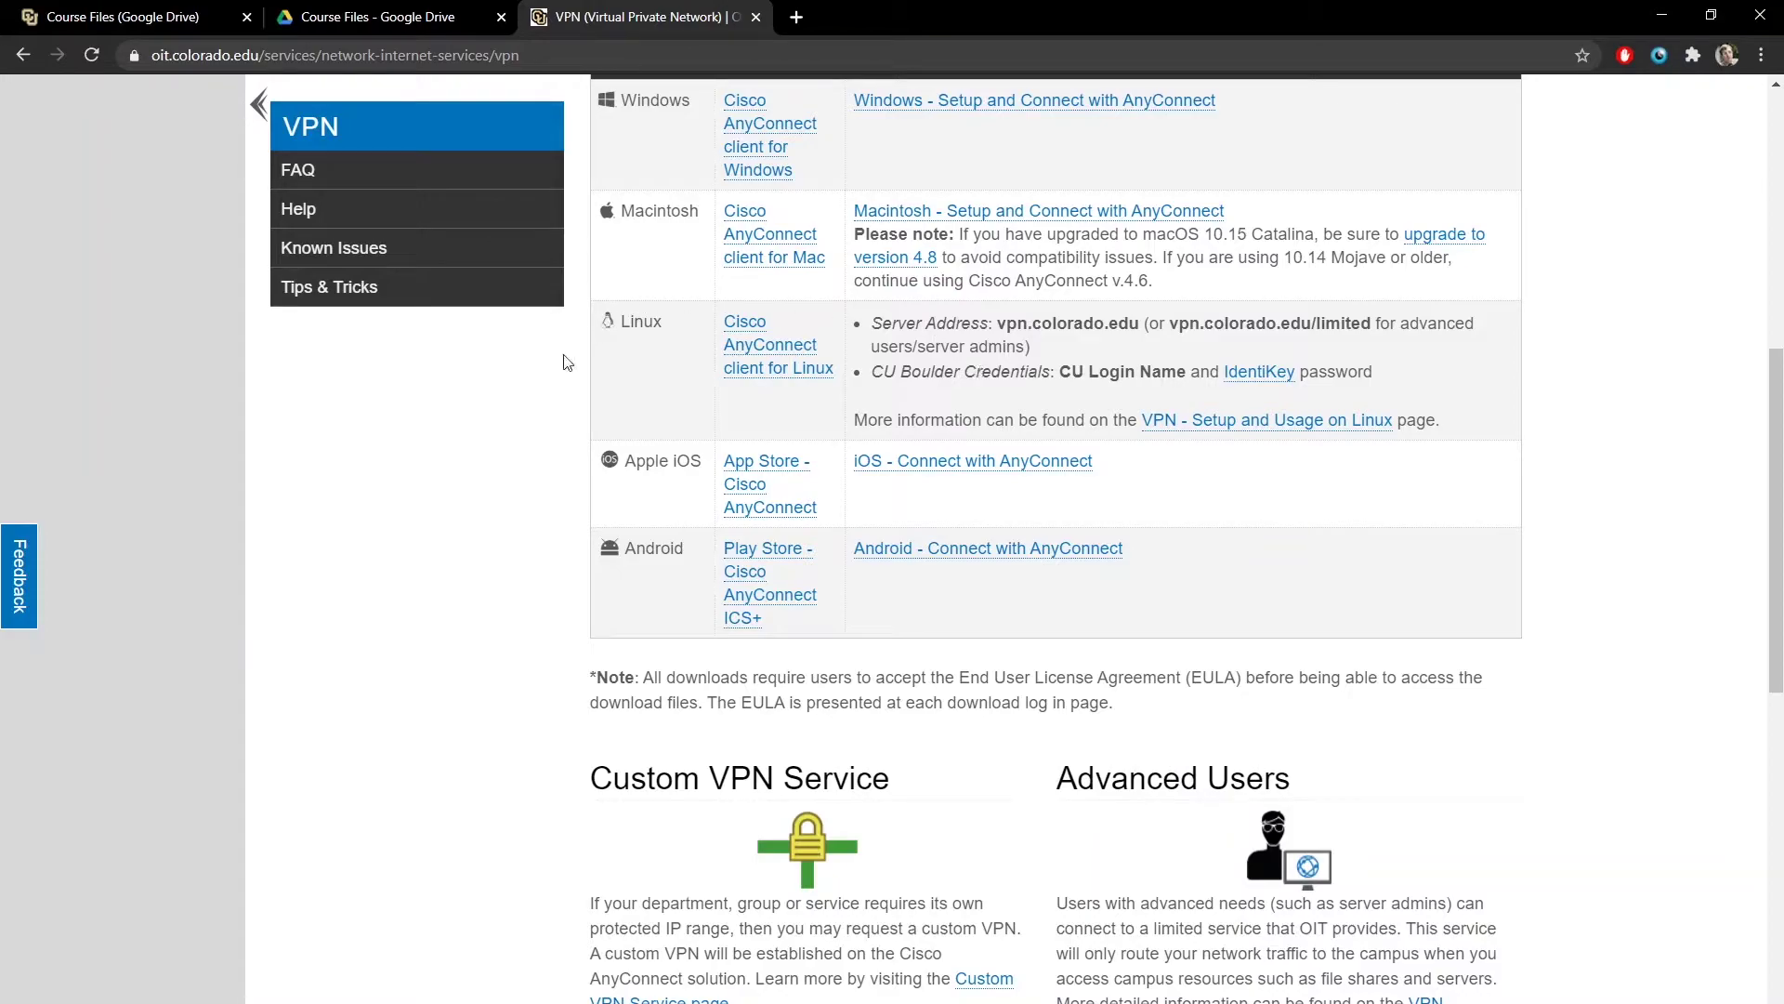
{"action": "left_click", "coordinate": [158, 974]}
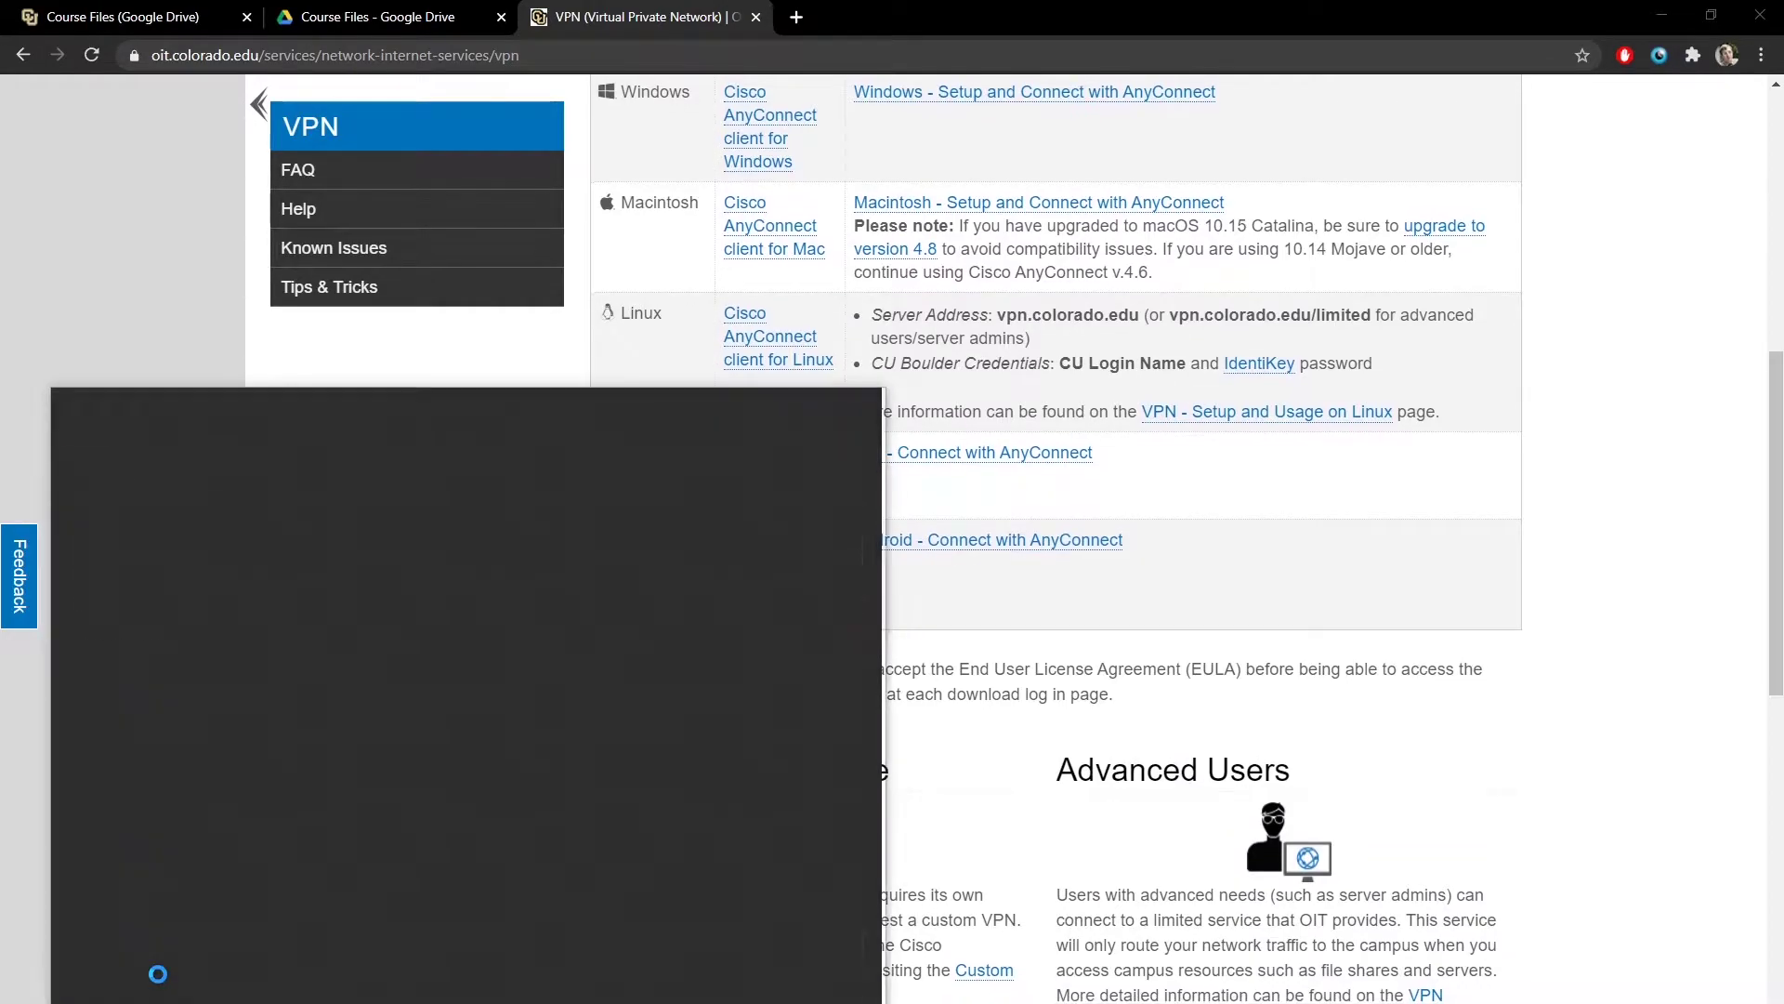
{"action": "type", "text": "ees"}
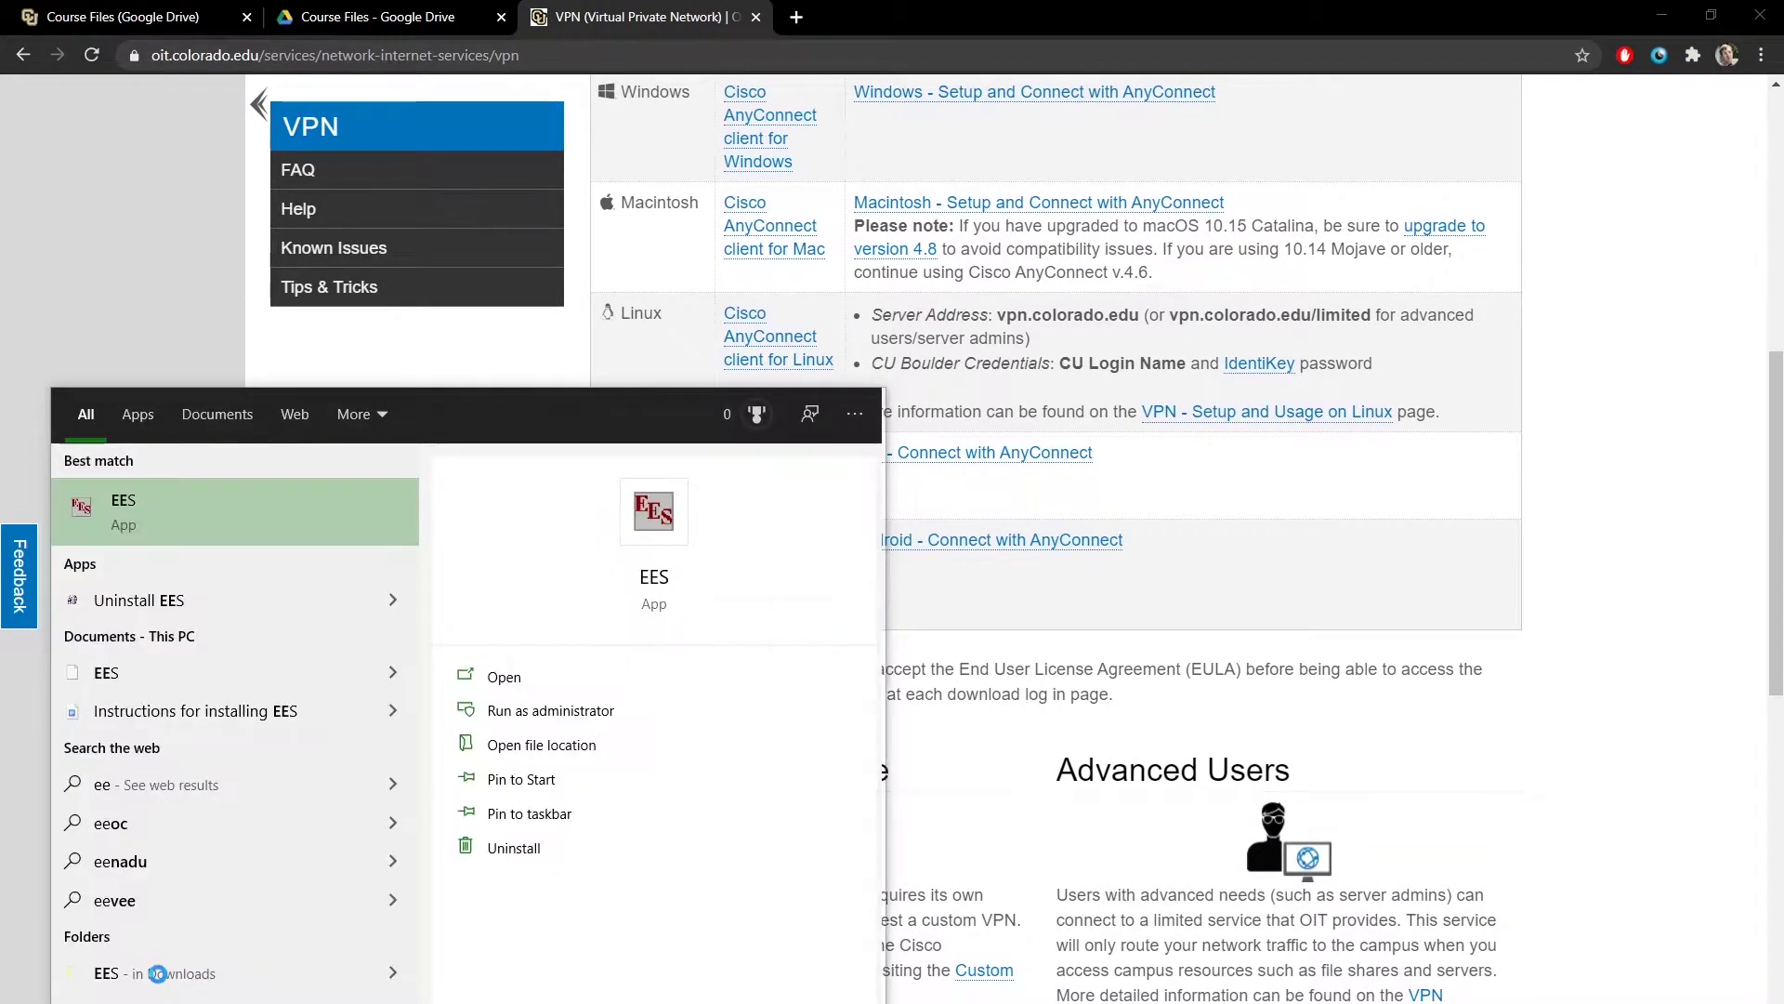
{"action": "key", "text": "Return"}
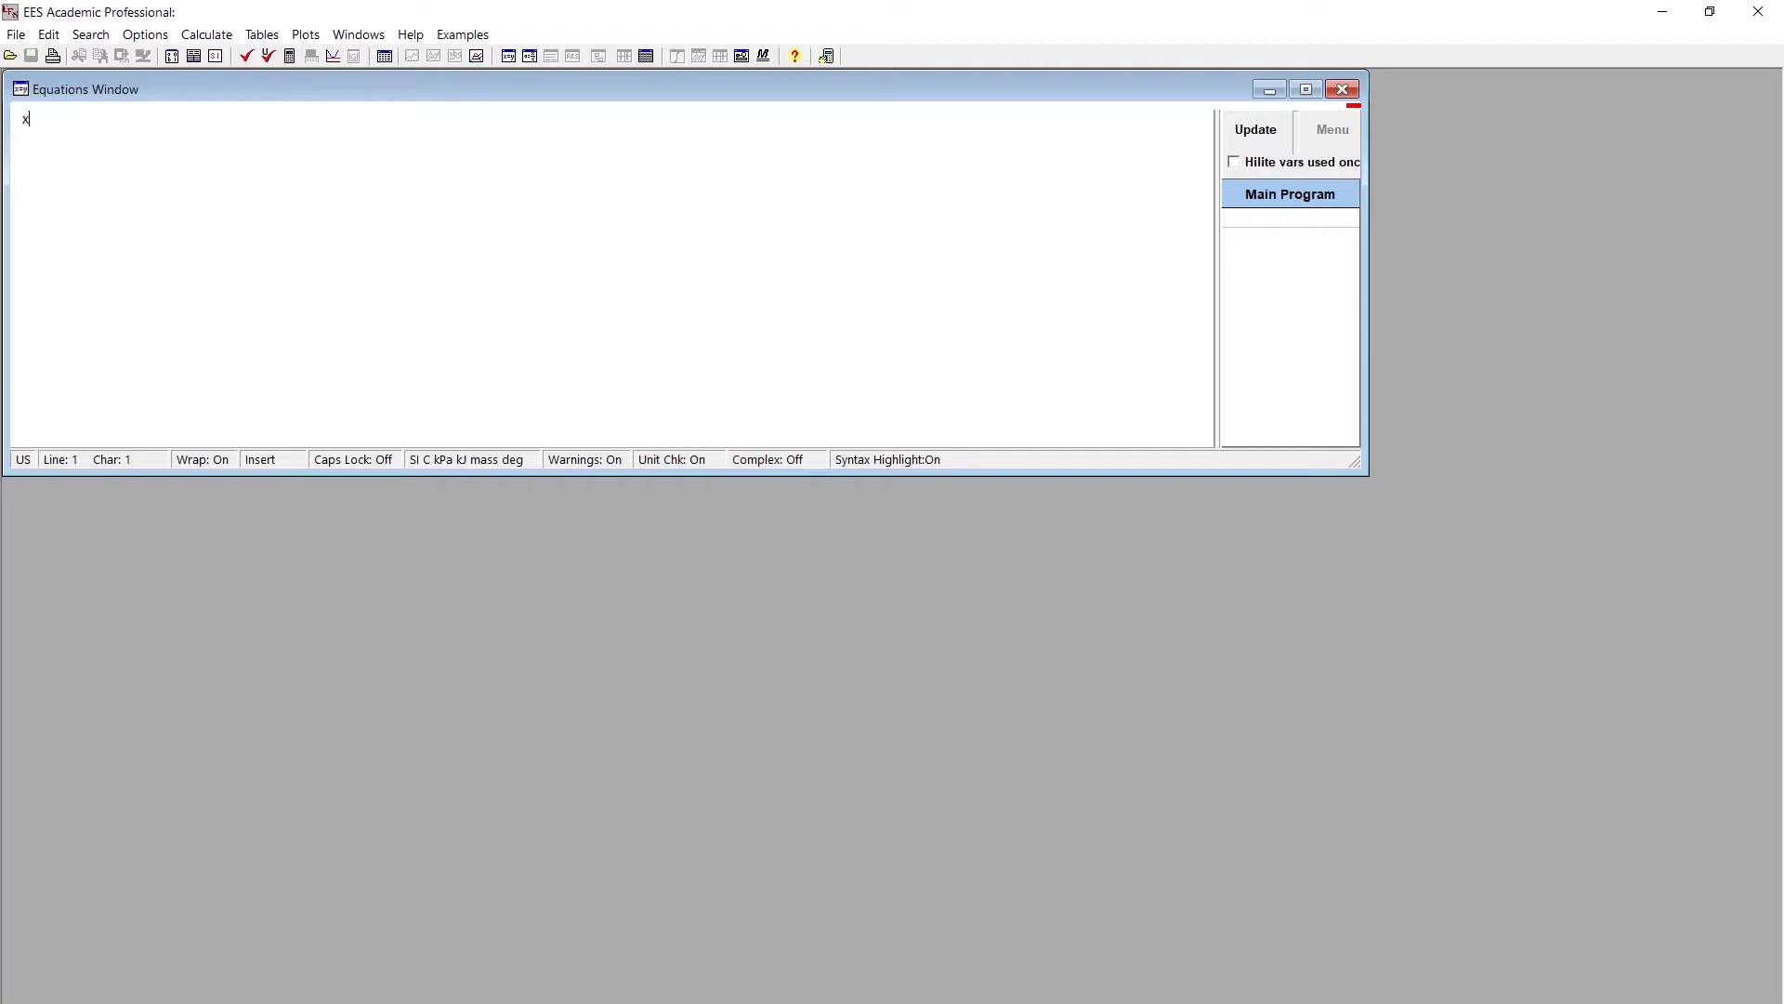
{"action": "key", "text": "BackSpace"}
{"action": "type", "text": "y=3x+"}
{"action": "type", "text": "2"}
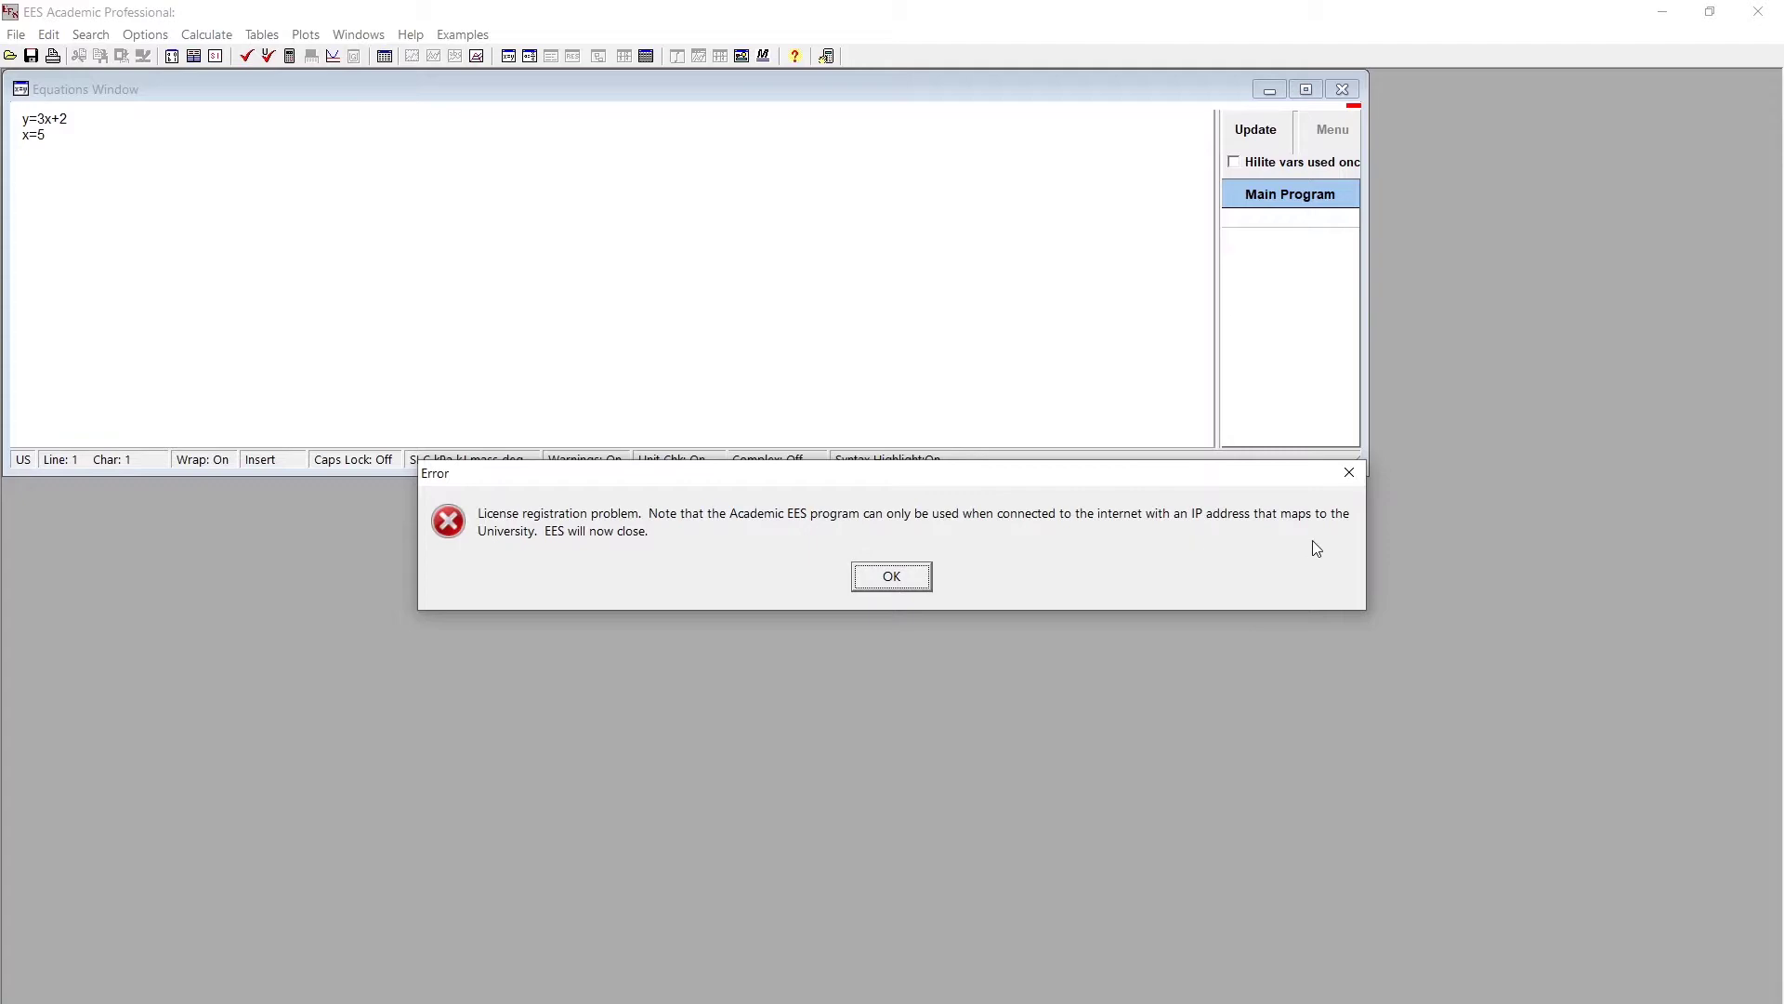
{"action": "left_click", "coordinate": [896, 568]}
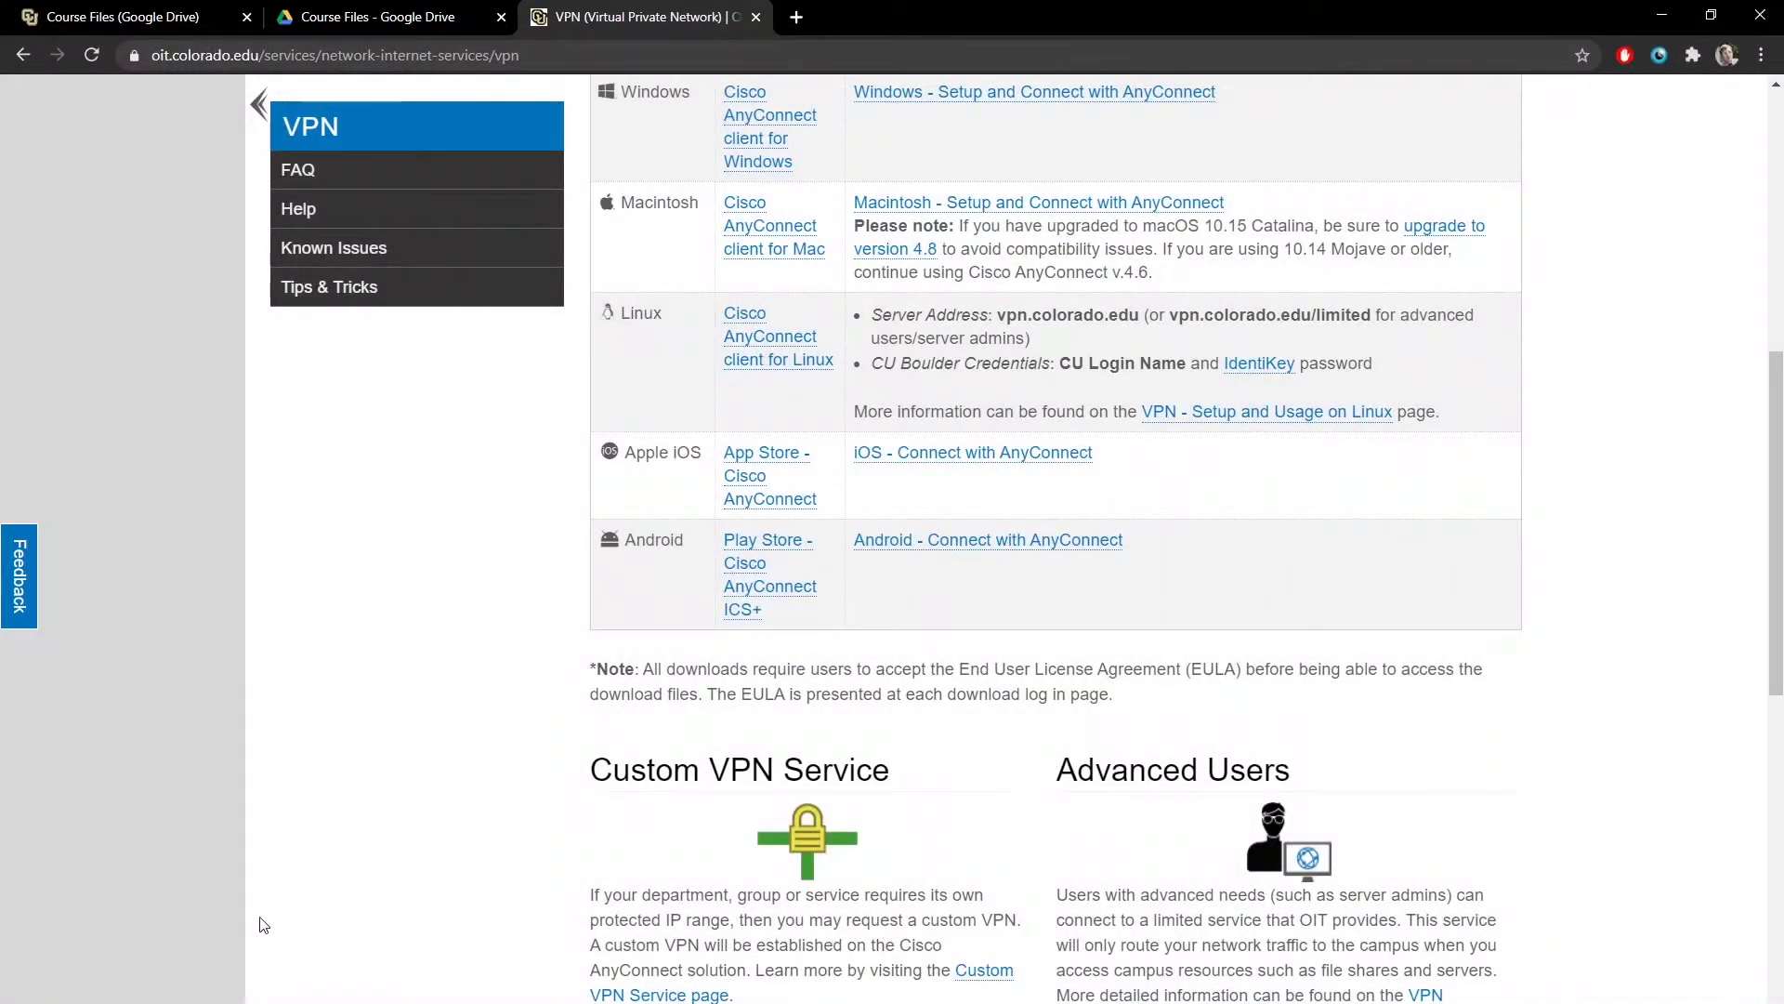
- Launch Cisco AnyConnect and connect to UCB VPN using the account password
{"action": "key", "text": "super"}
{"action": "type", "text": "cisco"}
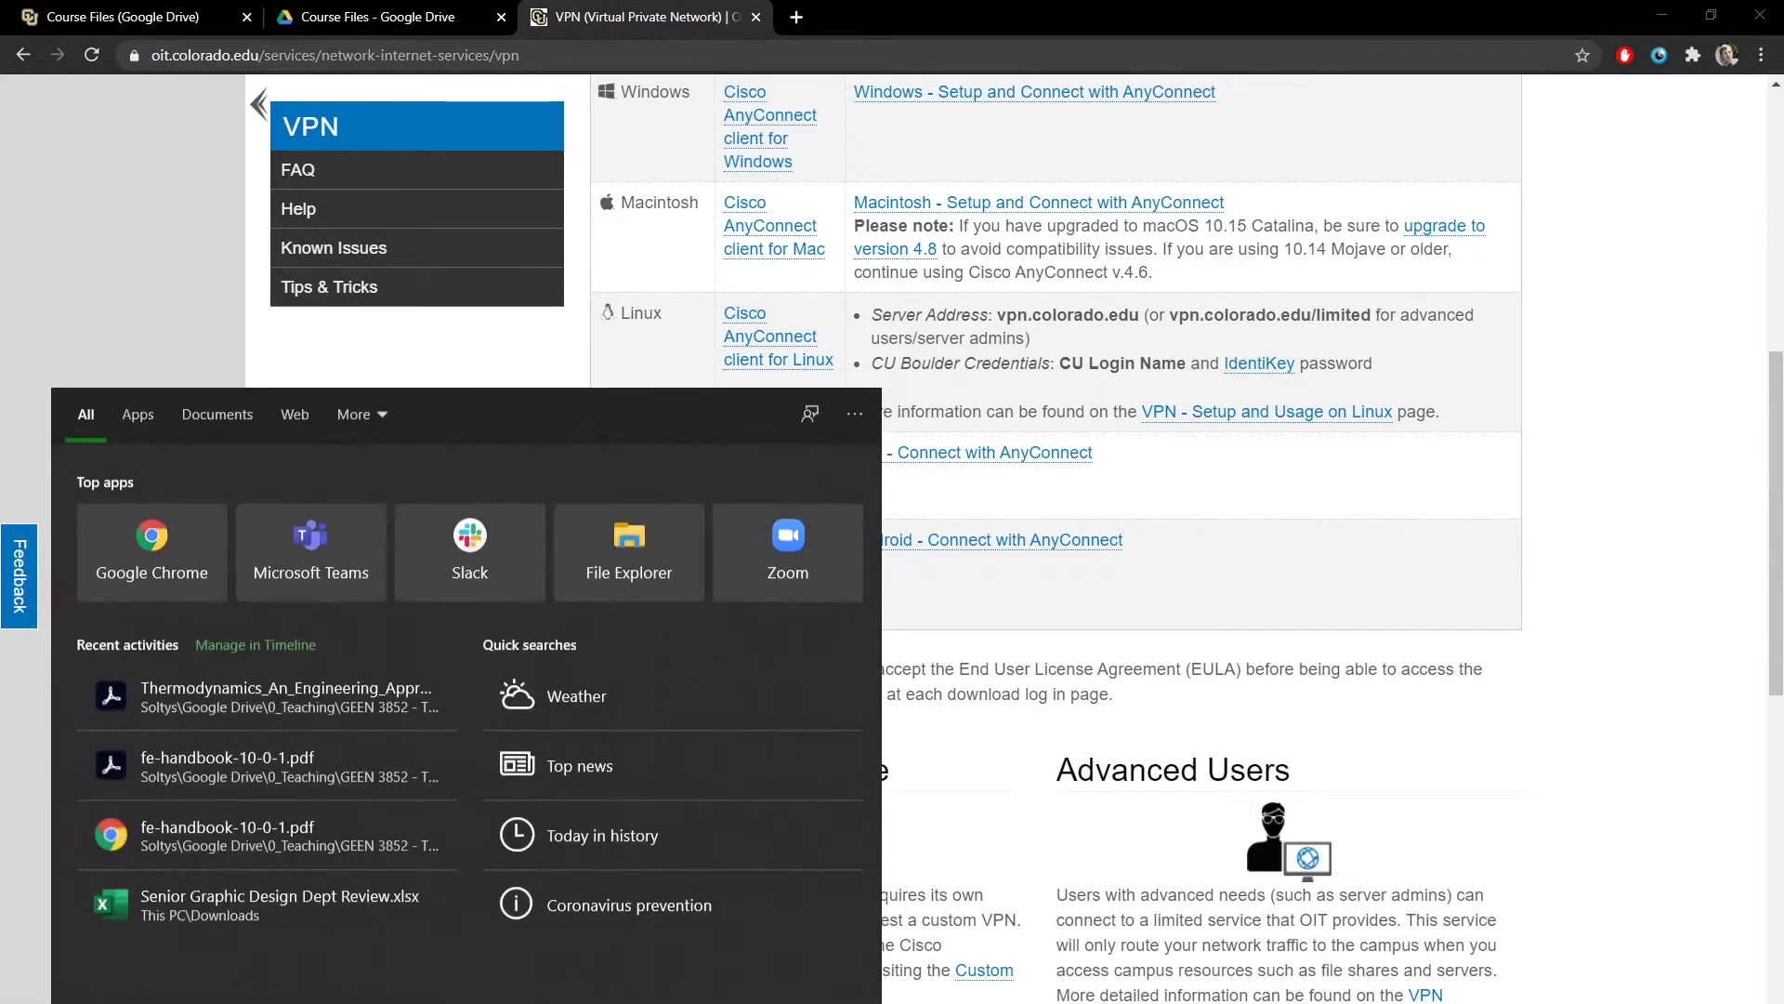
{"action": "key", "text": "Return"}
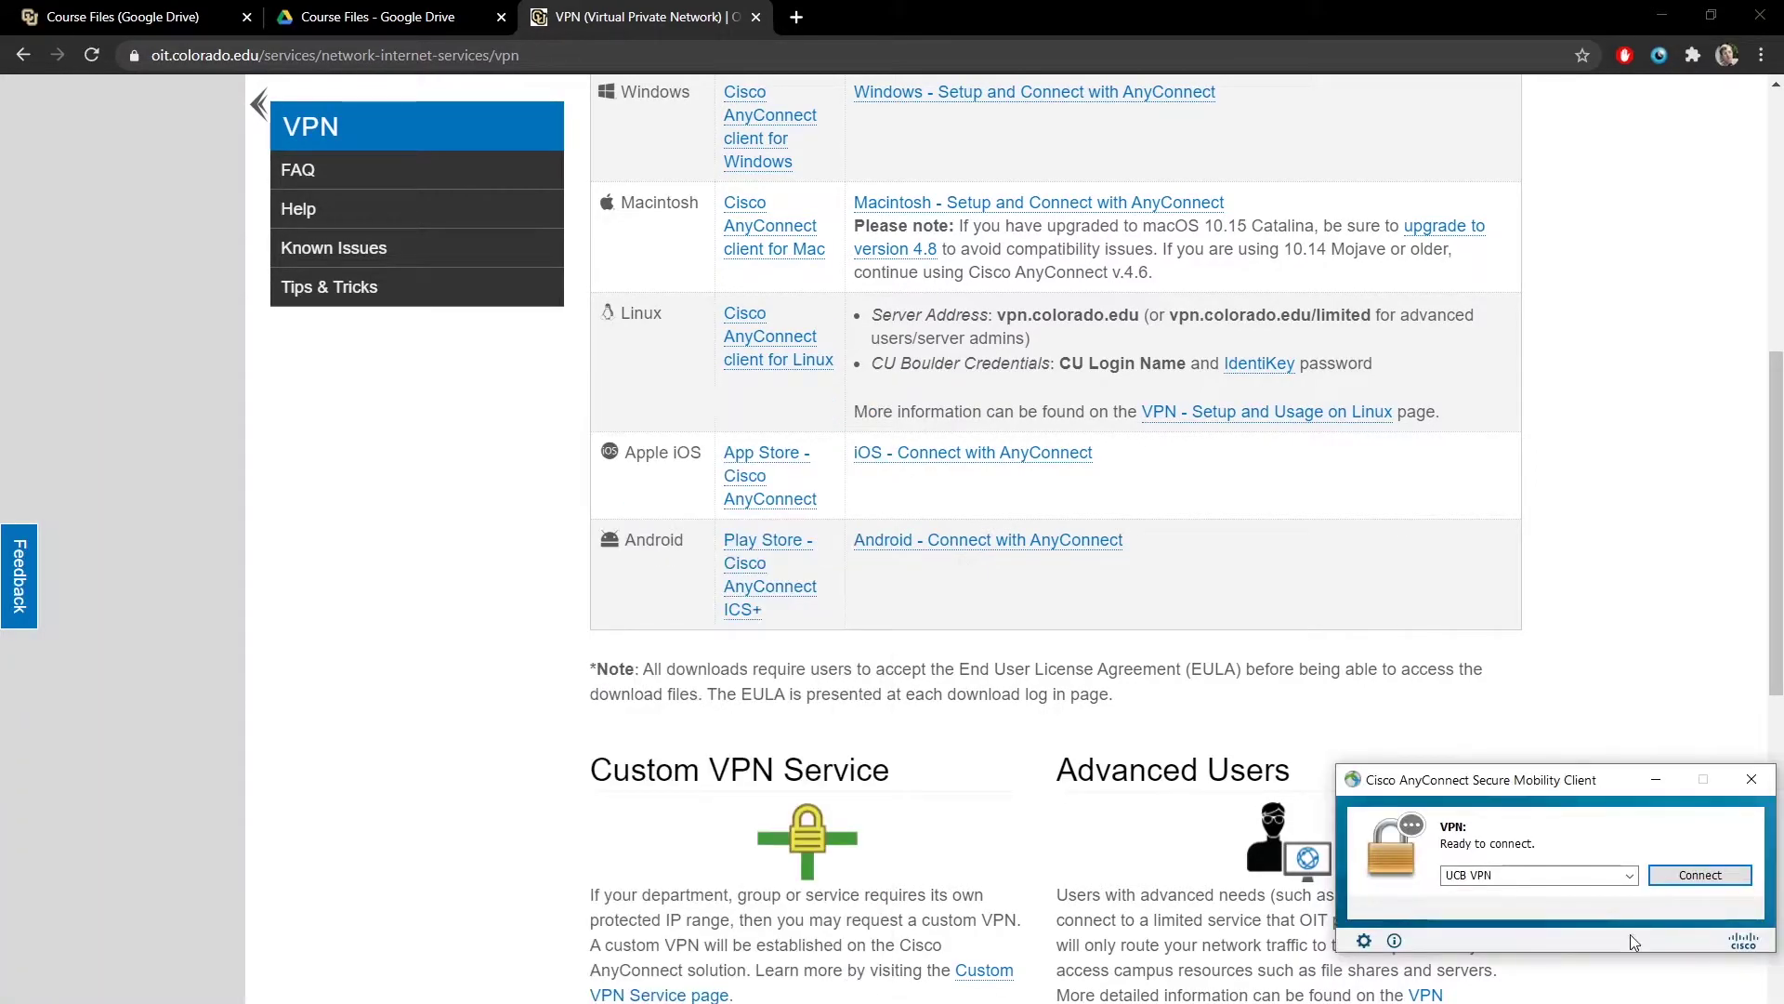
{"action": "left_click", "coordinate": [1744, 879]}
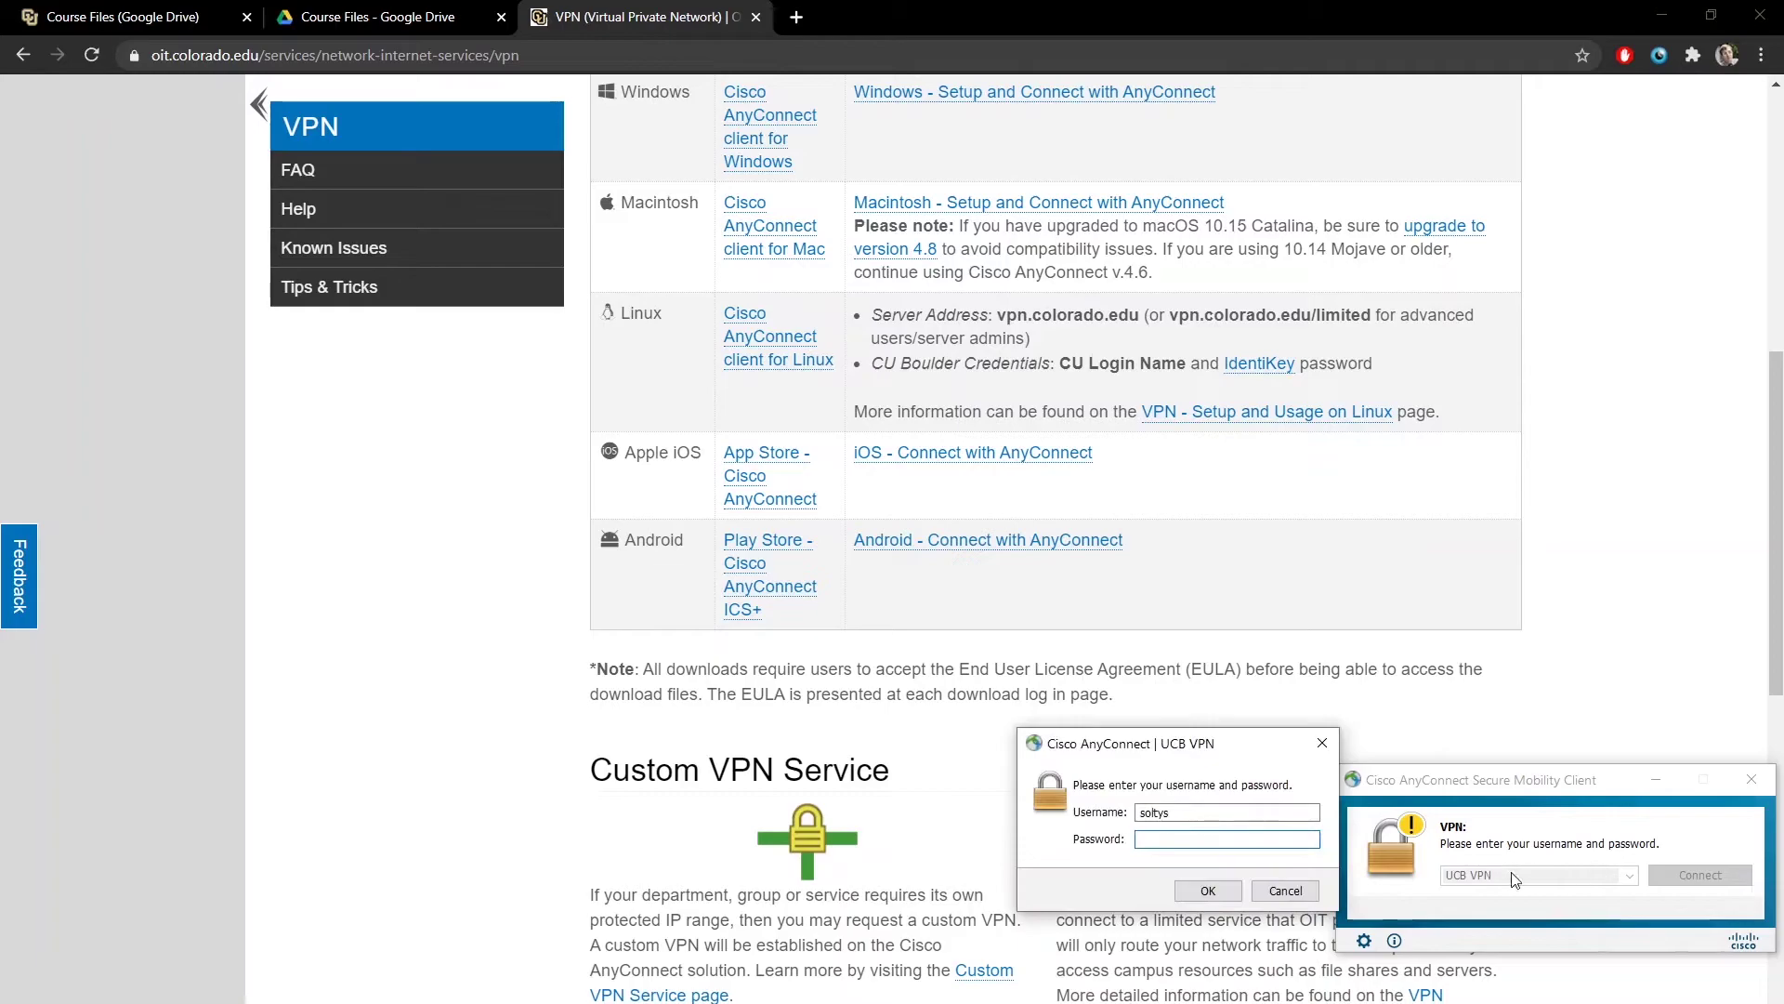
{"action": "type", "text": "***********"}
{"action": "key", "text": "Return"}
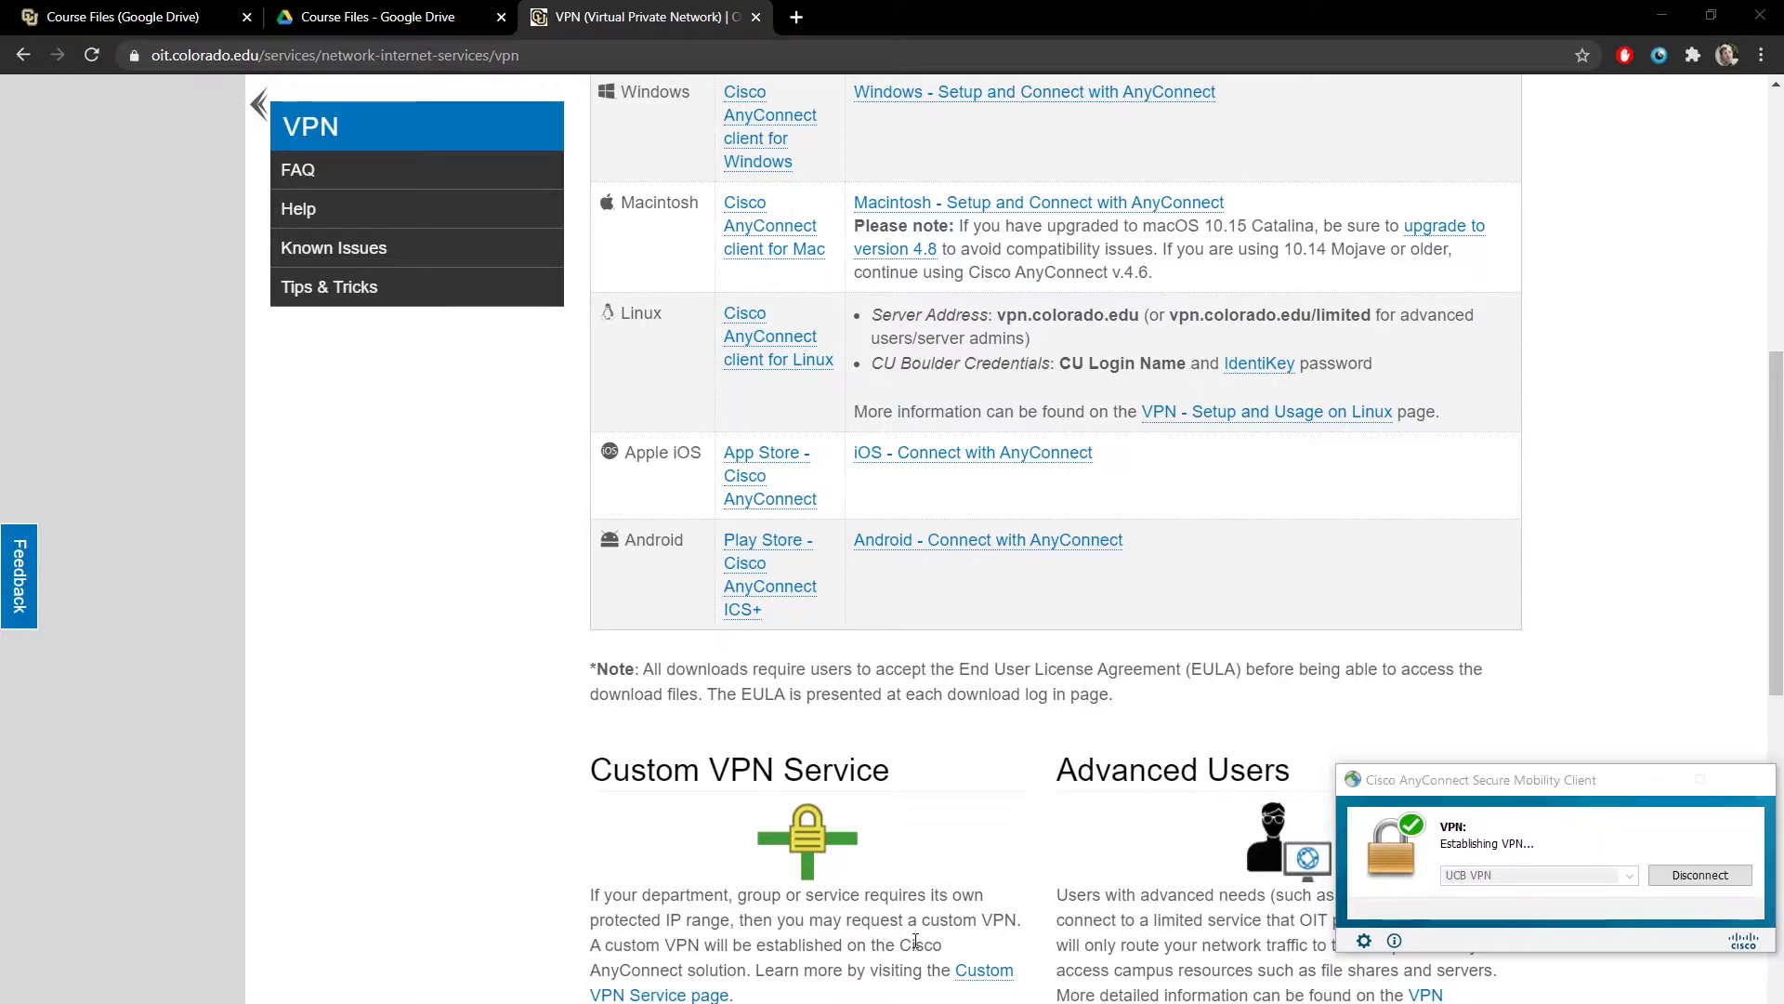
{"action": "key", "text": "super+s"}
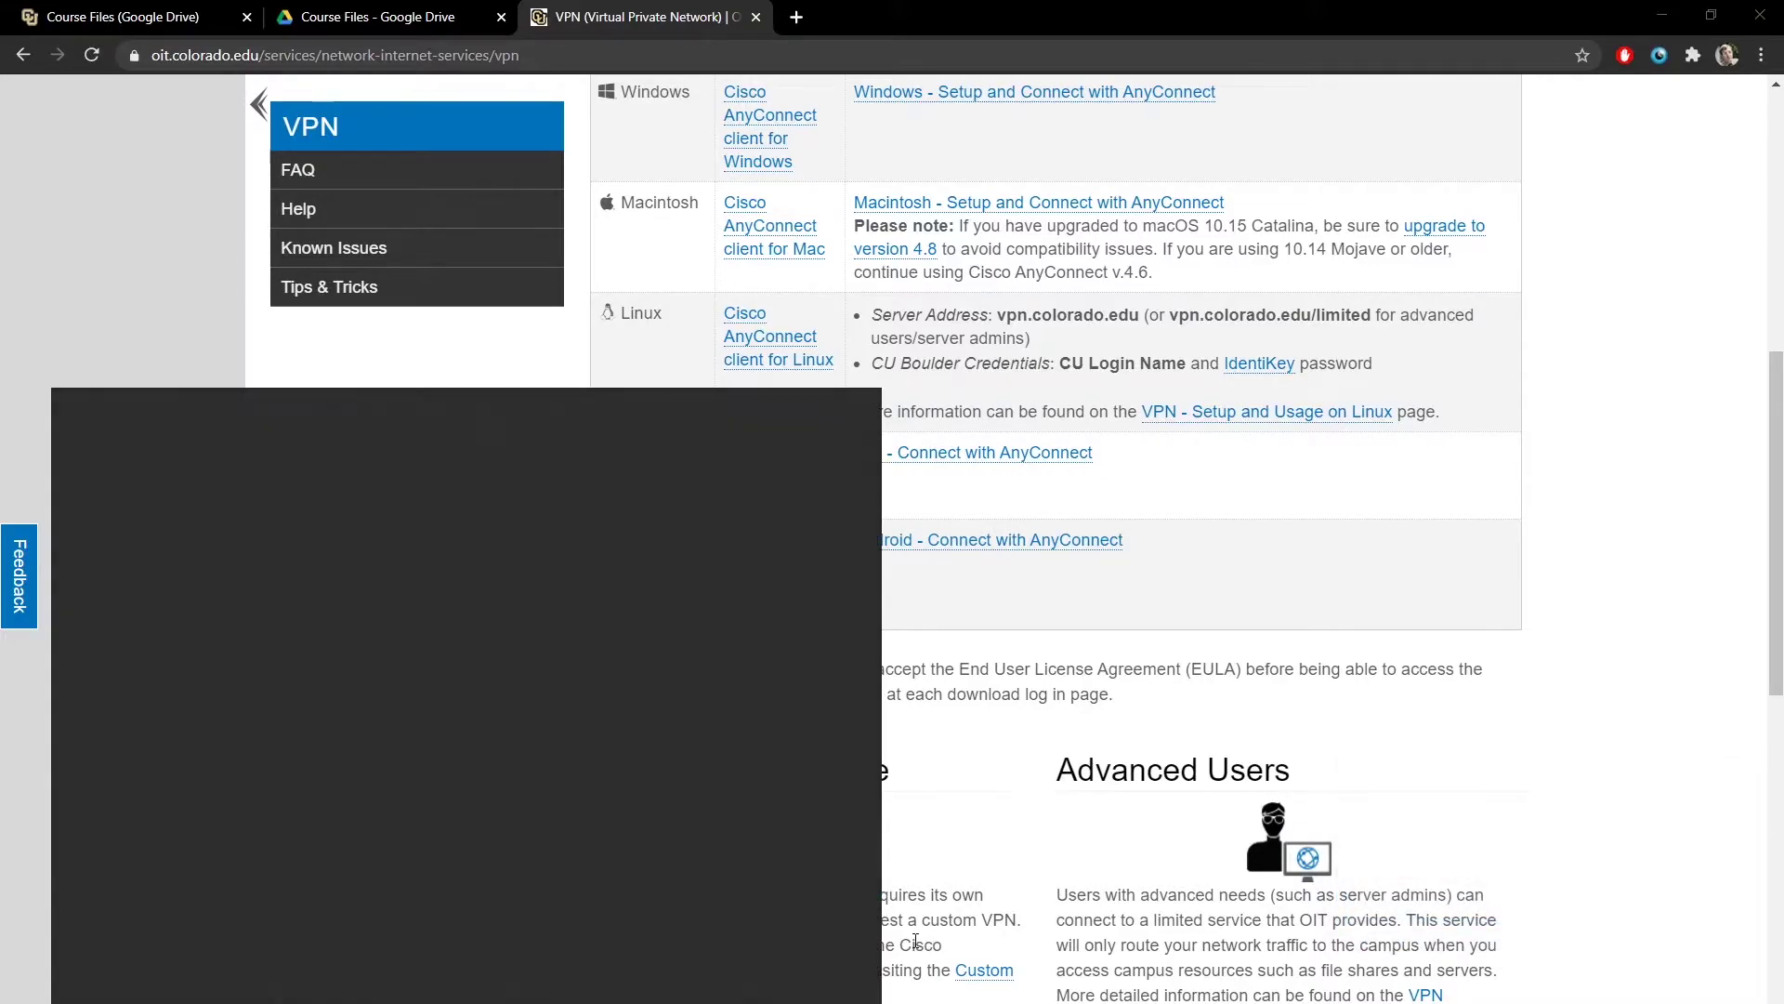
- Launch EES, enter the equations, and try solving them with F2
{"action": "type", "text": "ex"}
{"action": "key", "text": "Return"}
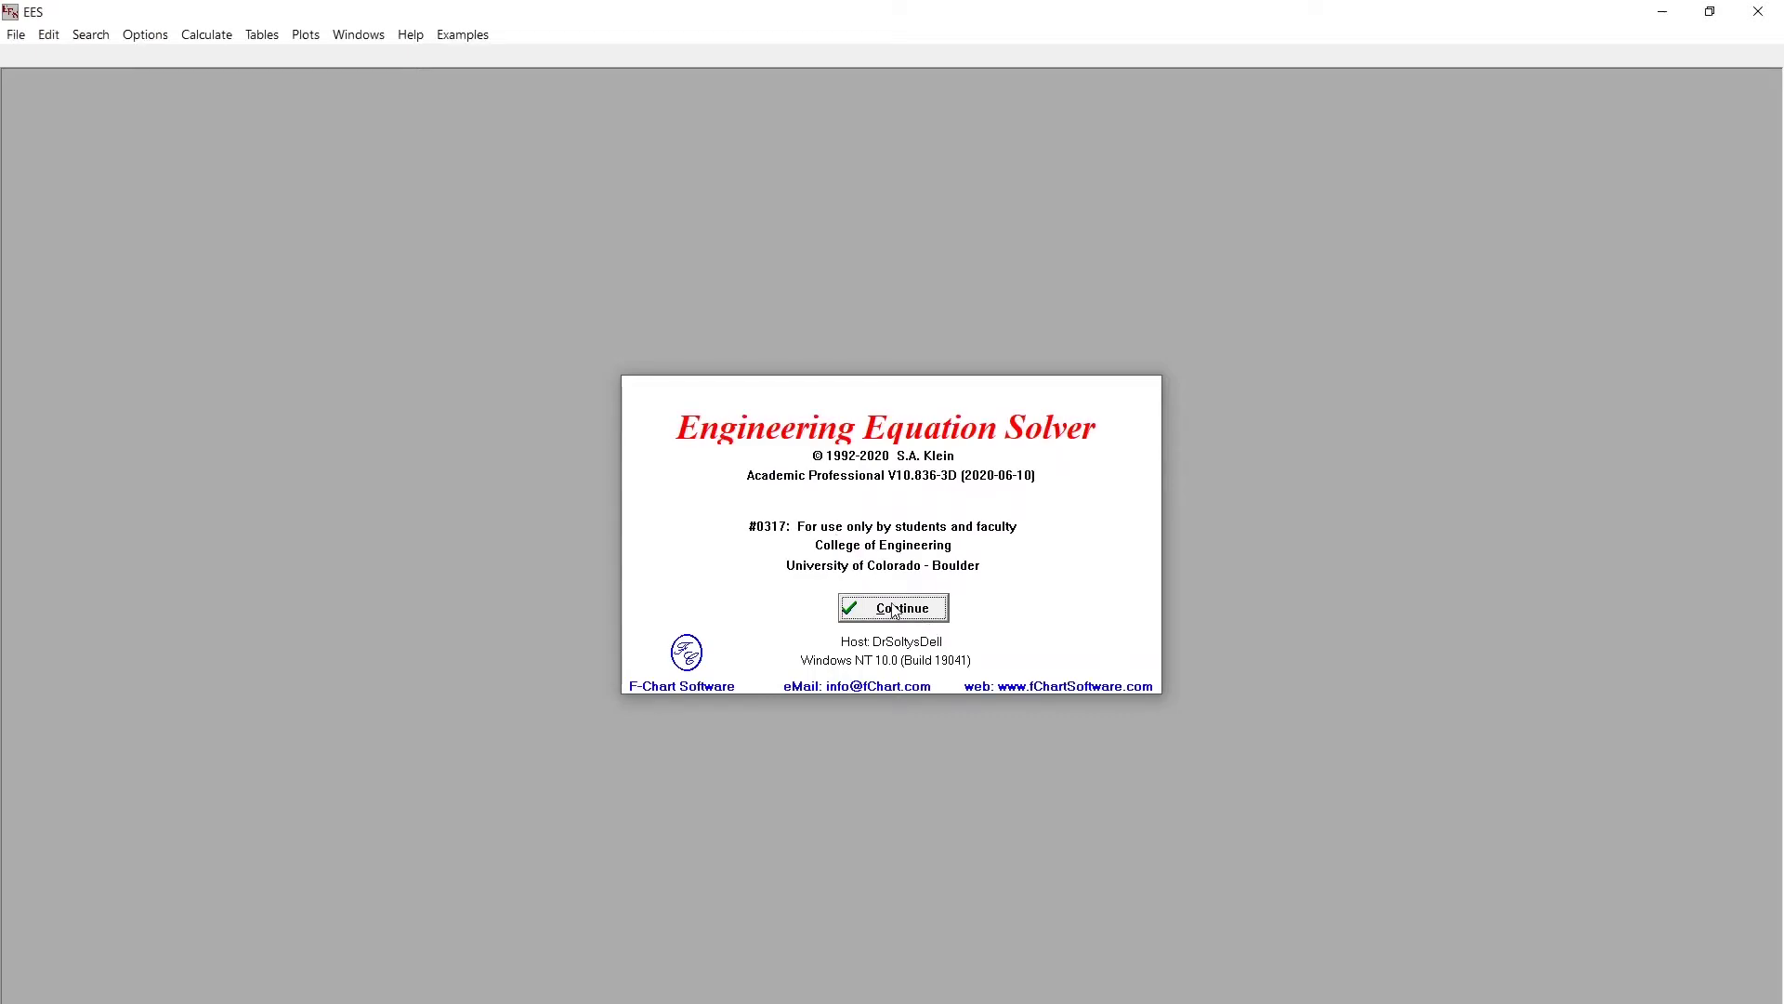
{"action": "left_click", "coordinate": [895, 609]}
{"action": "type", "text": "x"}
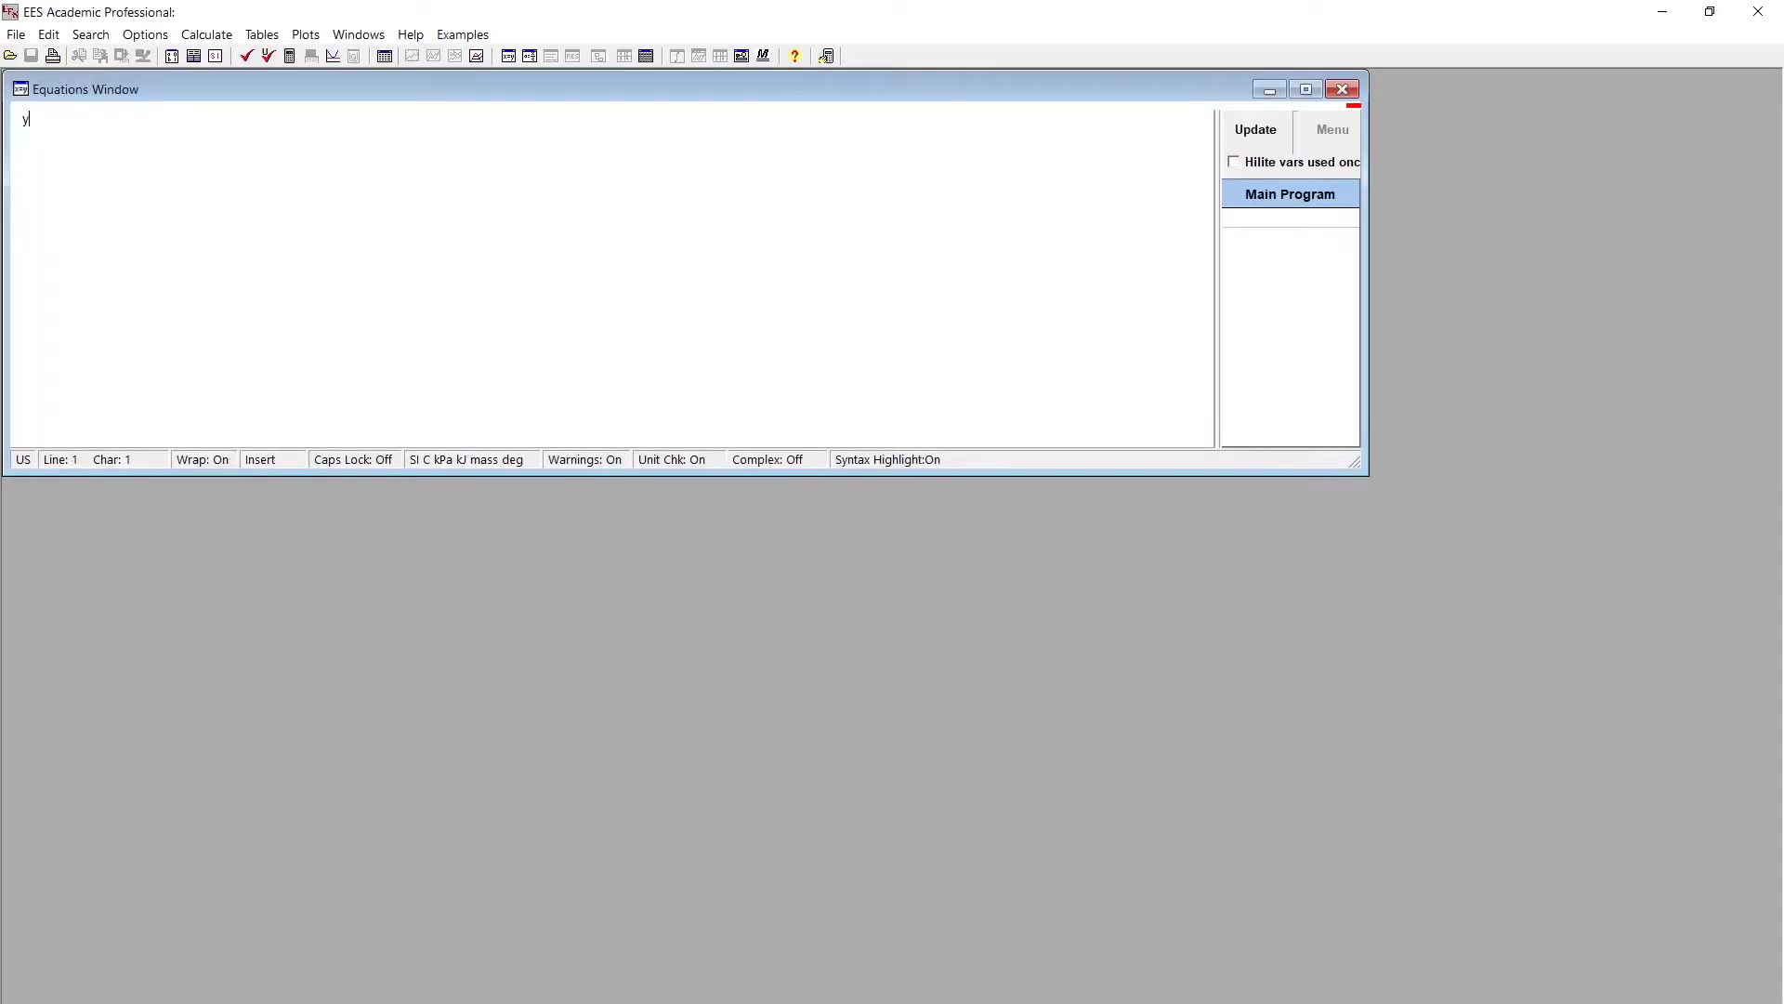
{"action": "type", "text": "=x"}
{"action": "key", "text": "F2"}
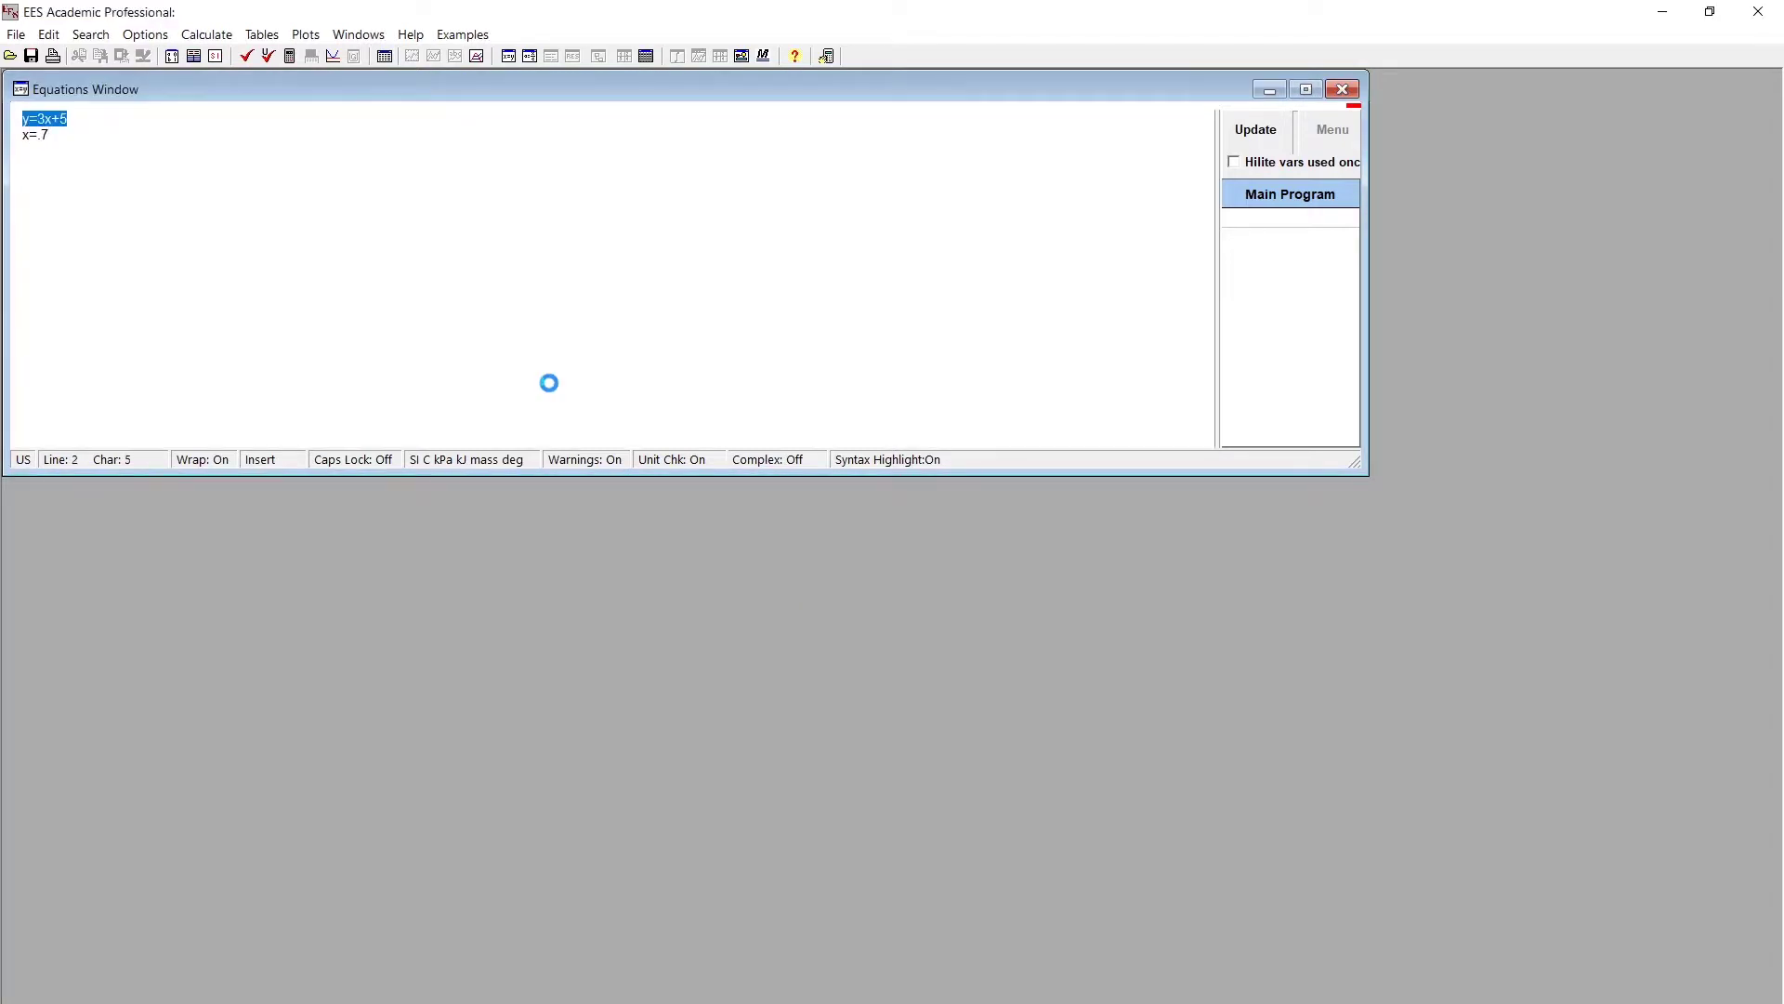
- Fix the illegal-character error by writing y=3*x+5, then solve to get y = 7.1
{"action": "left_click", "coordinate": [882, 574]}
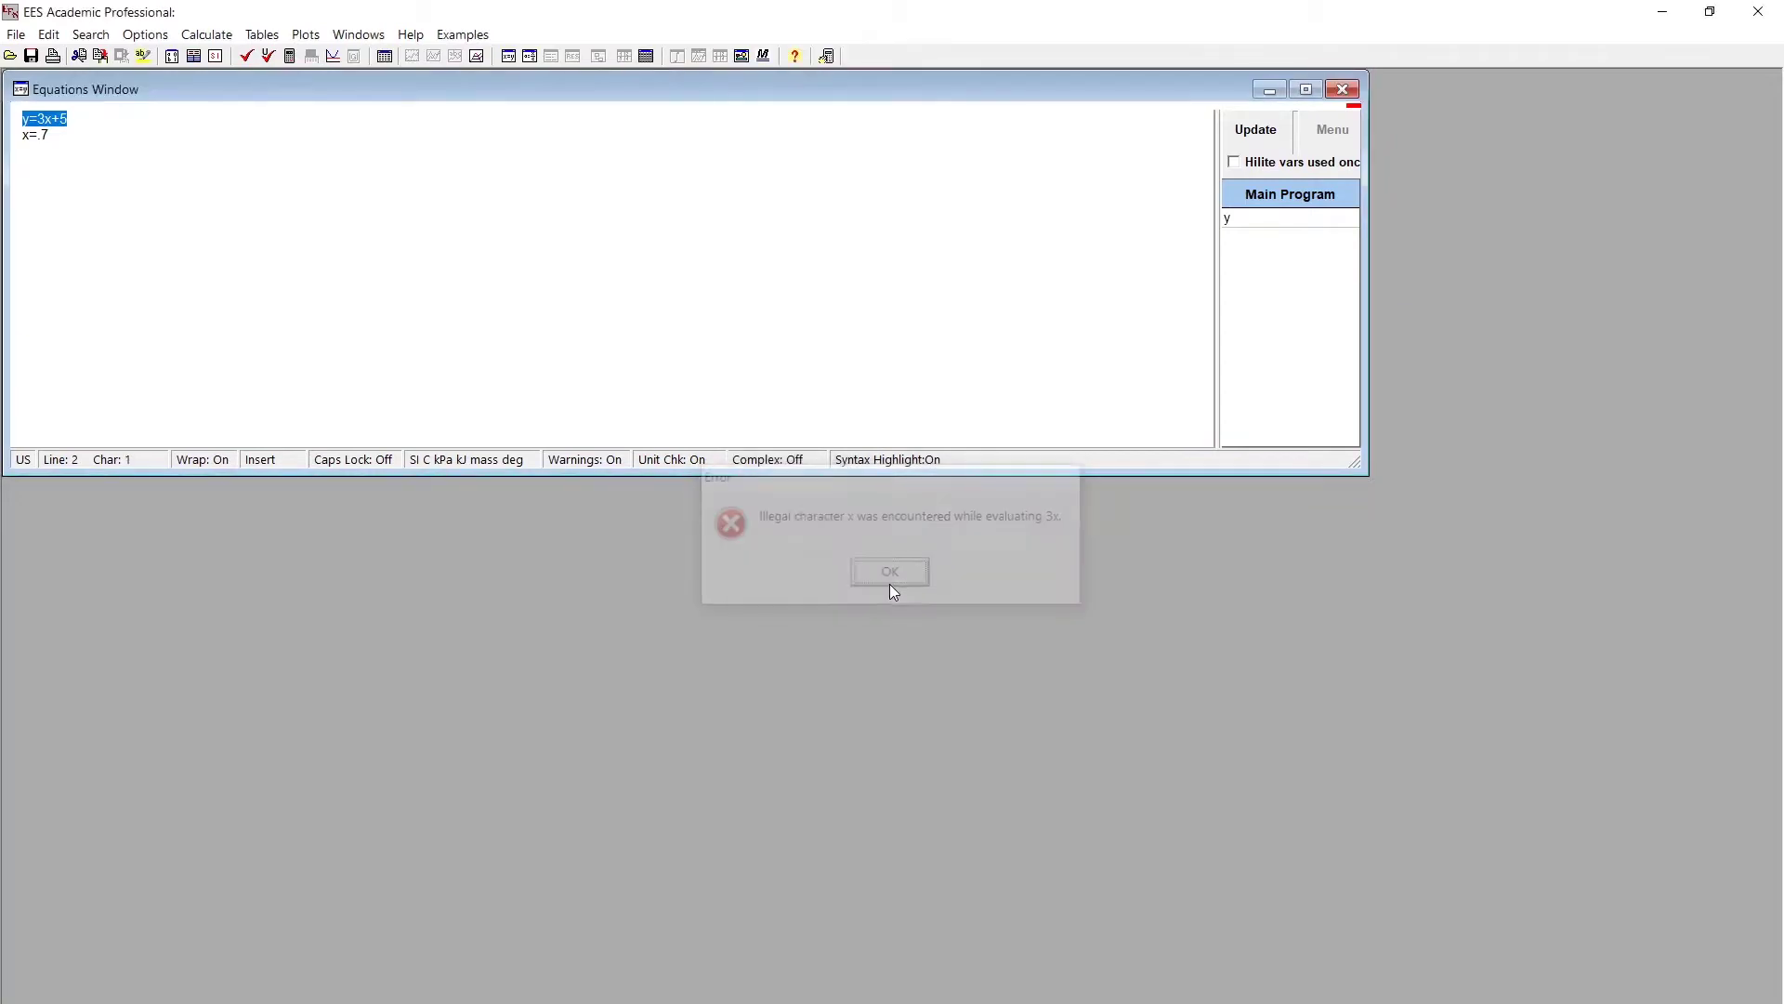
{"action": "left_click", "coordinate": [48, 118]}
{"action": "type", "text": "*"}
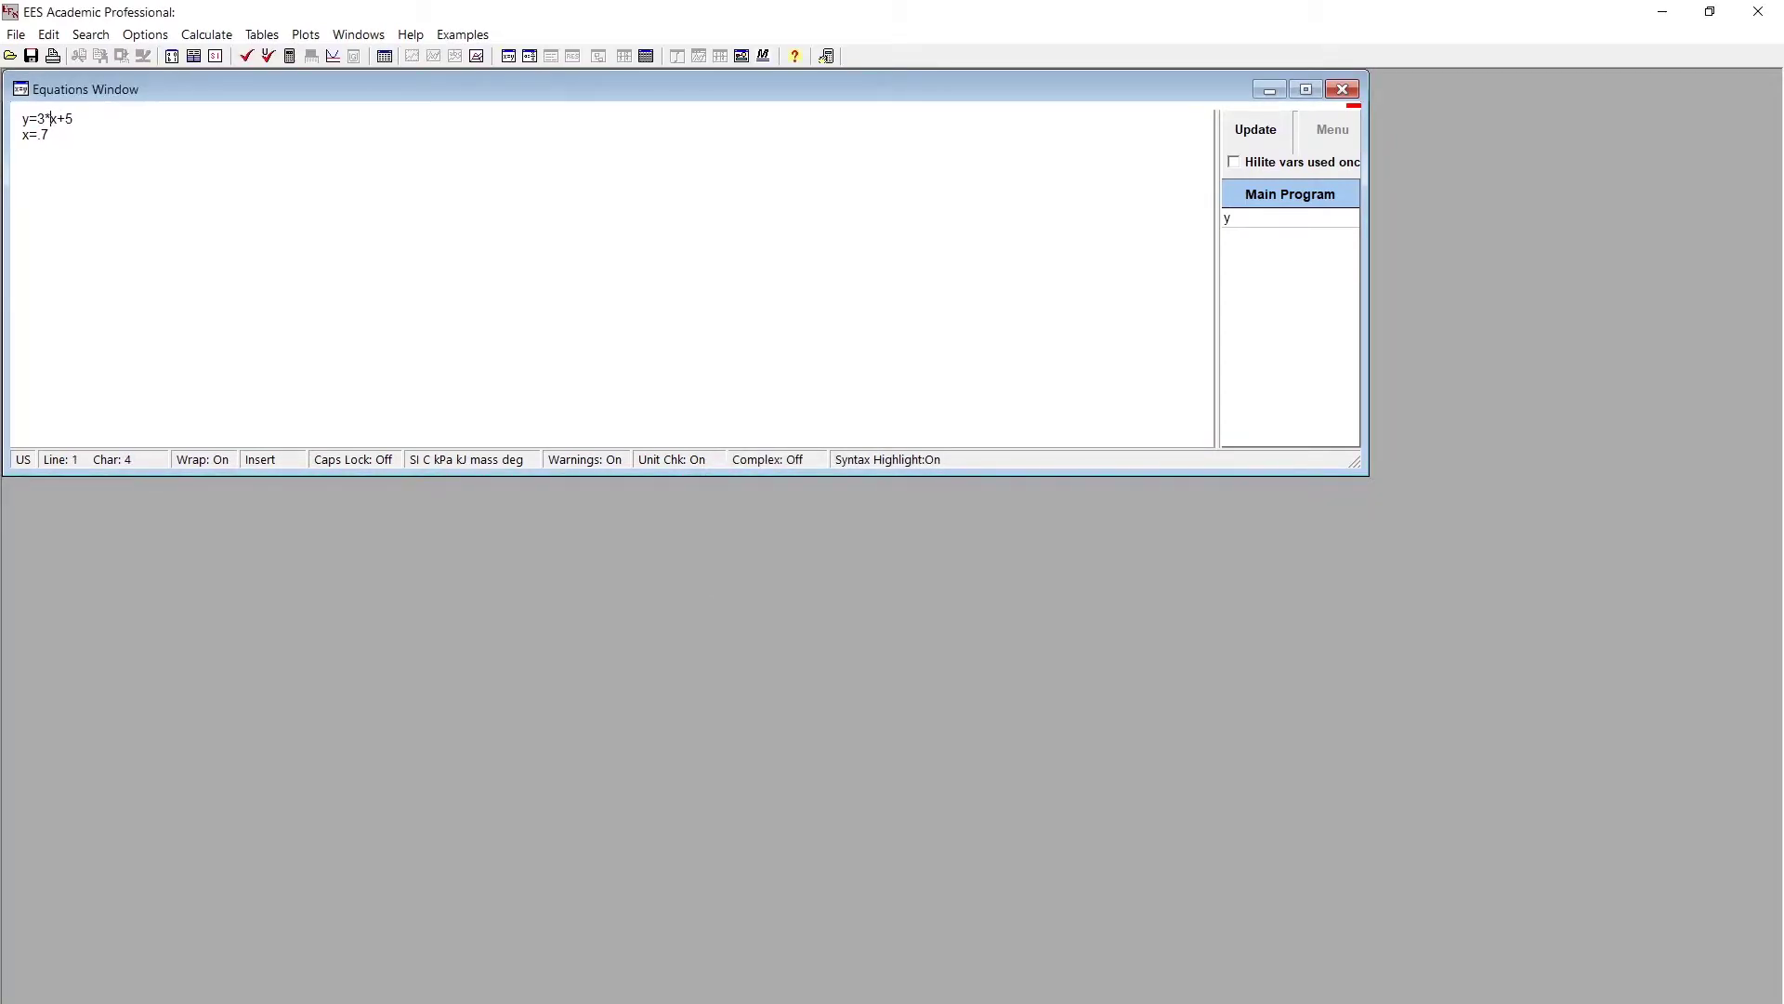
{"action": "key", "text": "F2"}
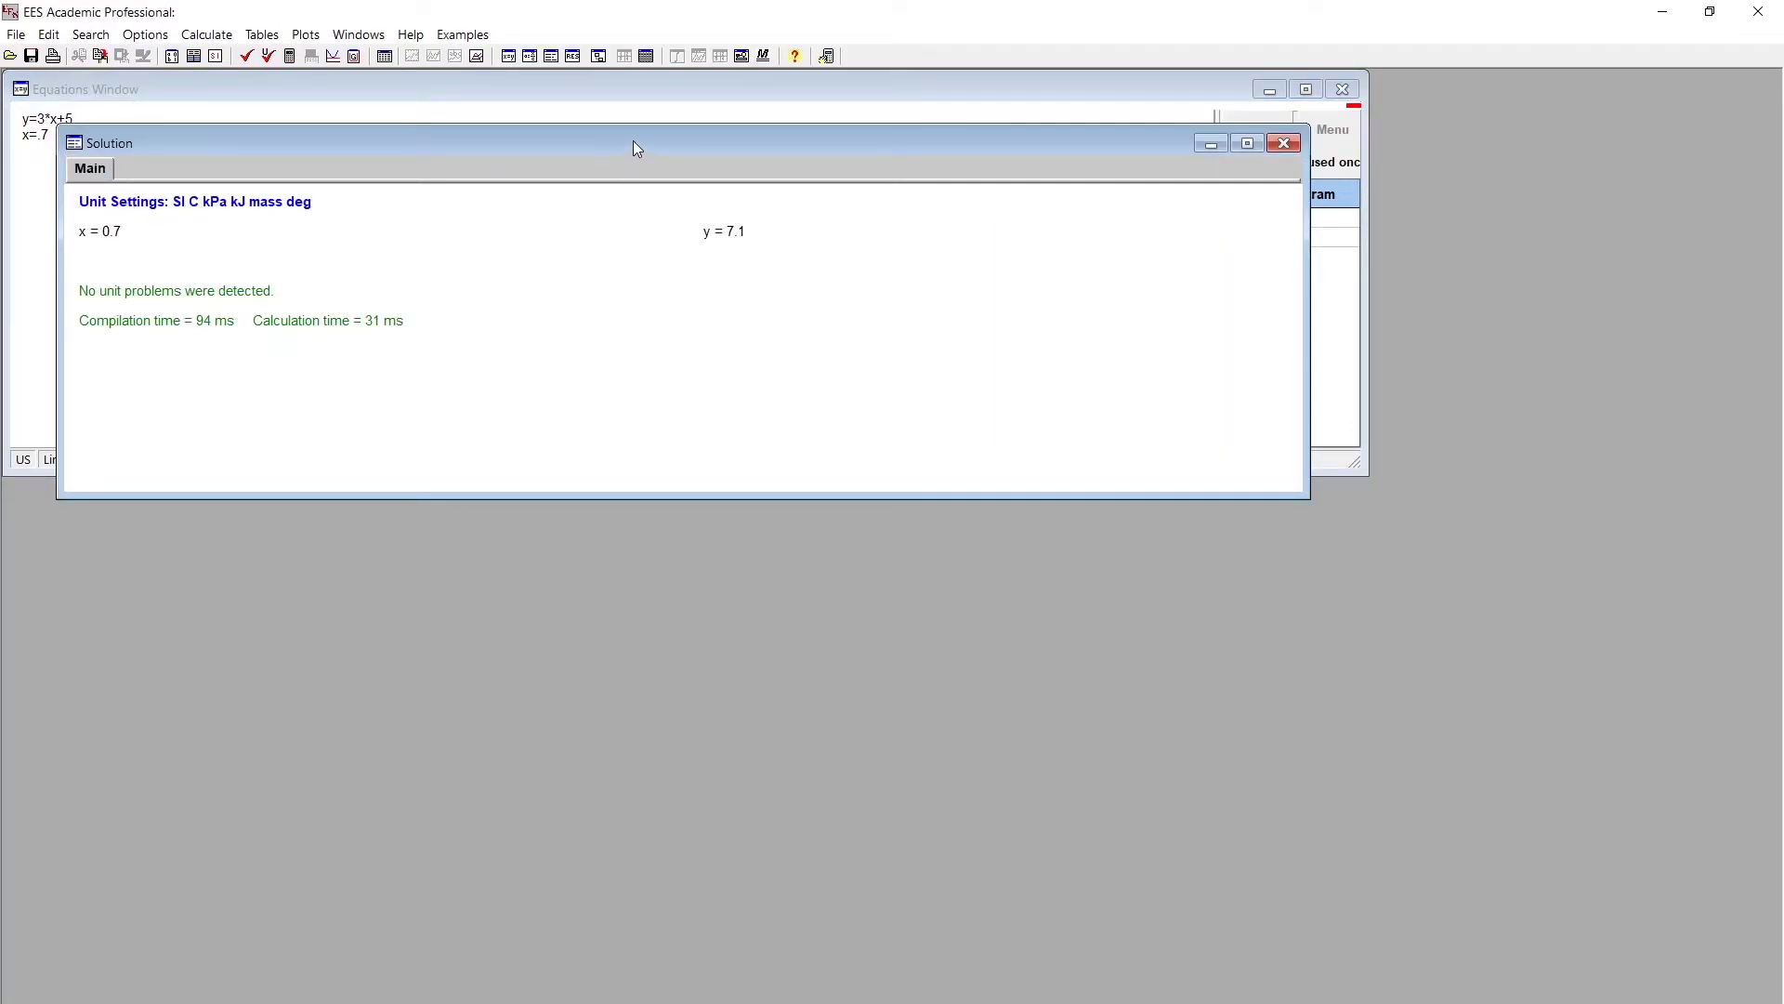
{"action": "left_click_drag", "start_coordinate": [632, 141], "coordinate": [601, 362]}
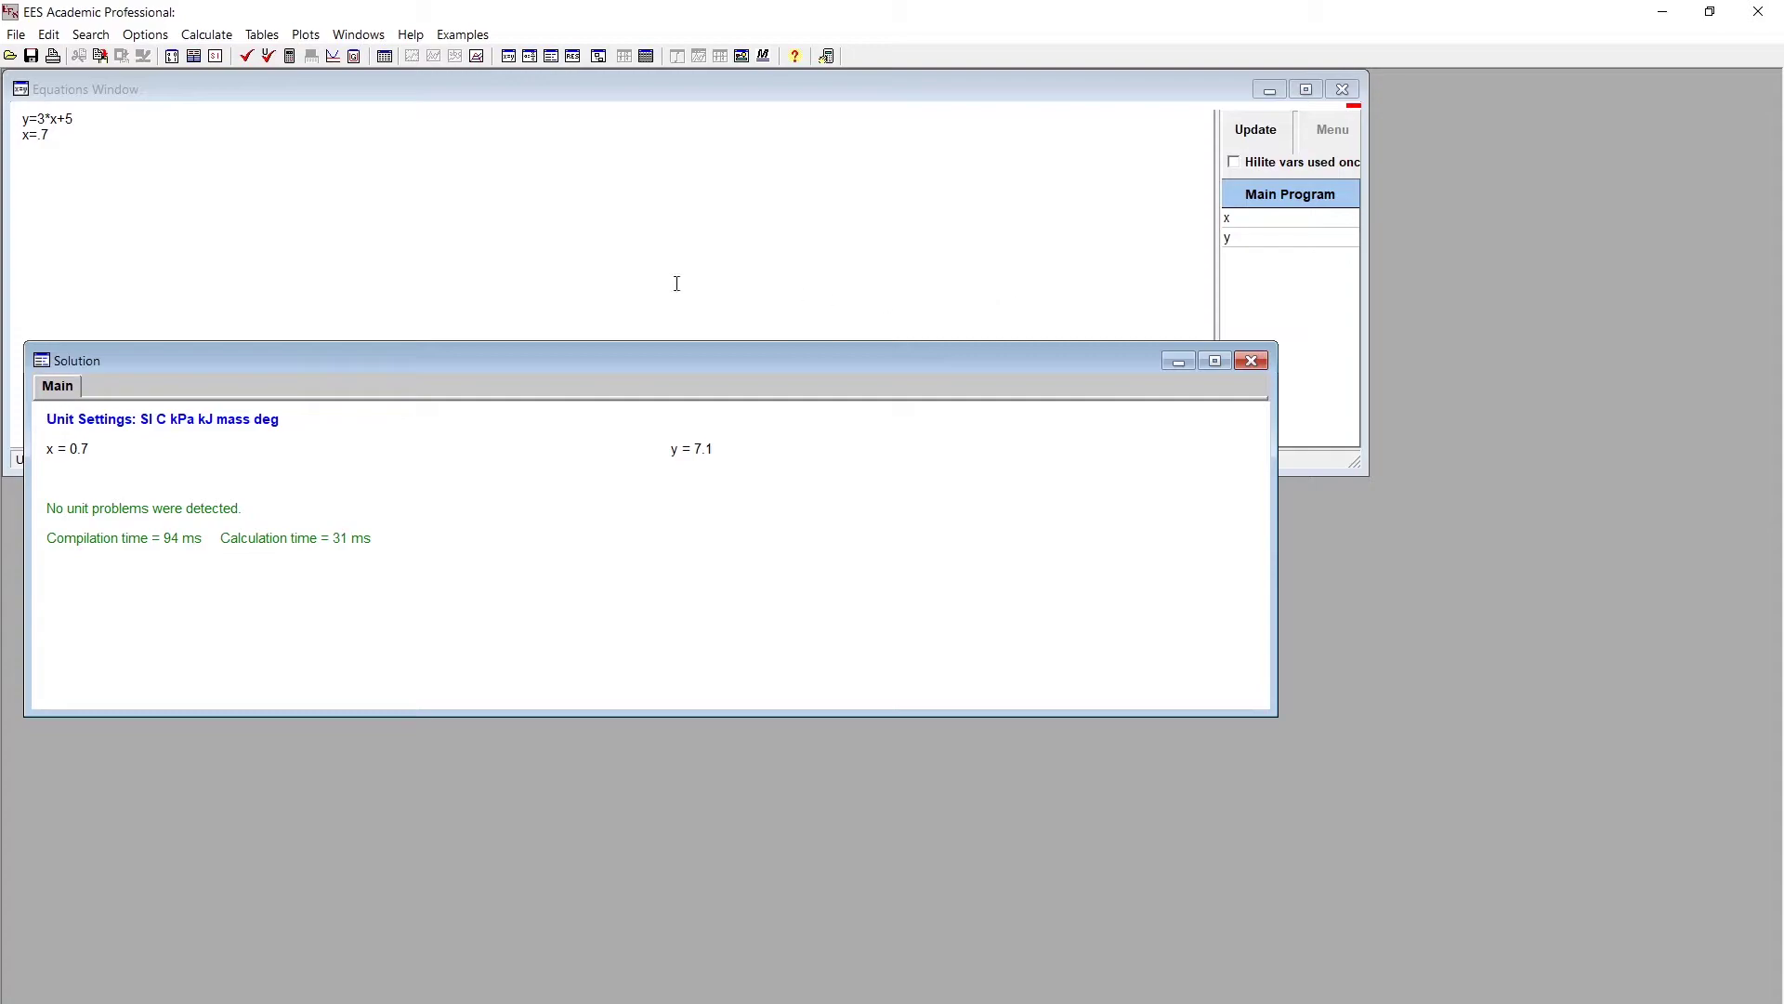
- Plot an Ideal Gas Air P-v diagram with s = 5, 5.6, 6.2, 6.8 and 8 lines, then close it
{"action": "left_click", "coordinate": [262, 34]}
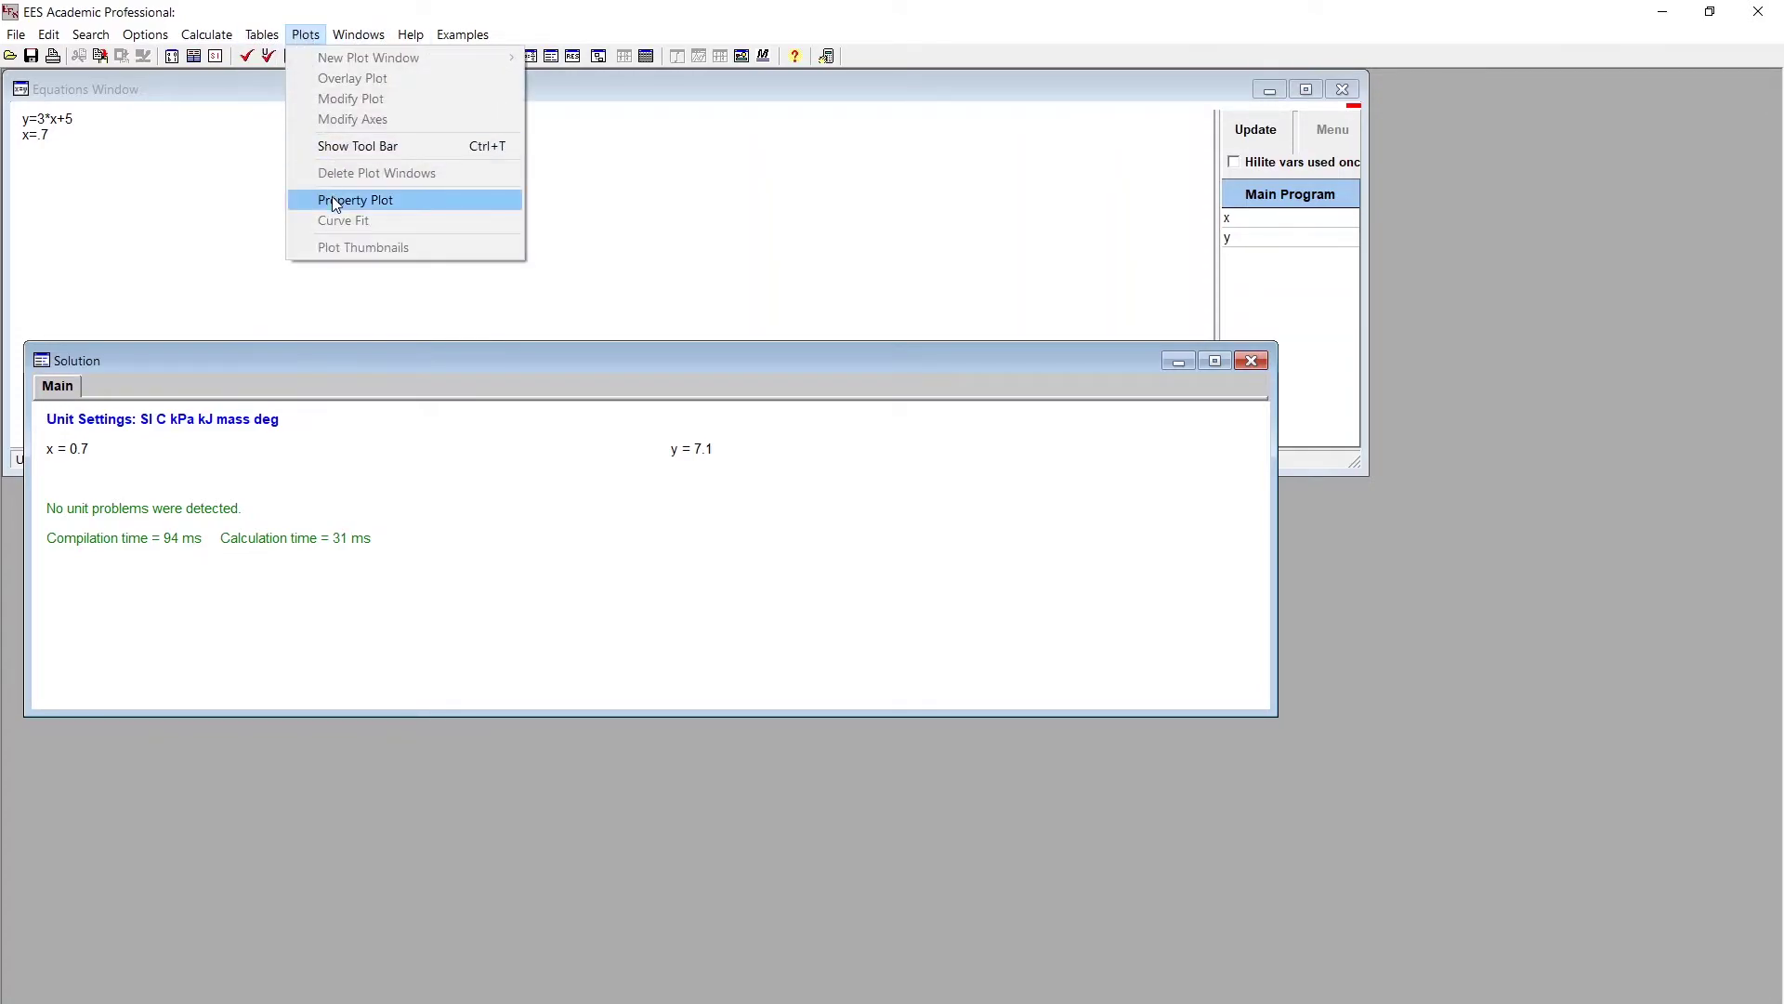
{"action": "left_click", "coordinate": [335, 199]}
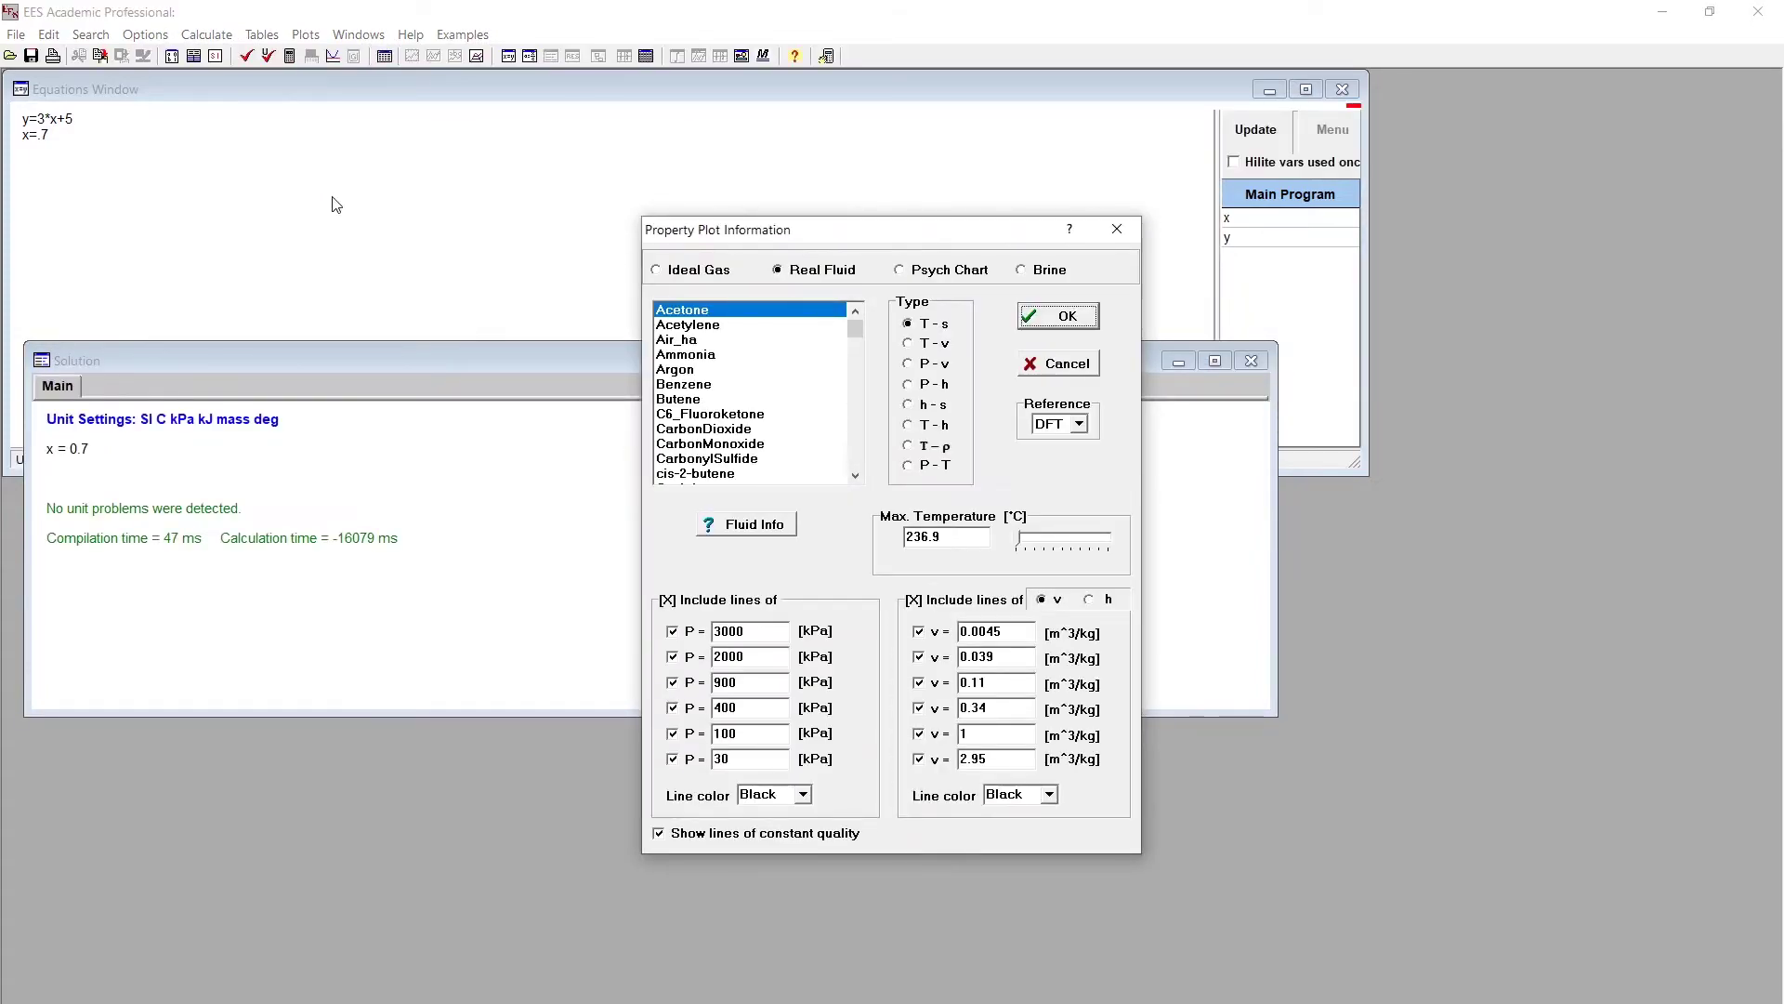
{"action": "left_click_drag", "start_coordinate": [857, 326], "coordinate": [856, 351]}
{"action": "left_click", "coordinate": [697, 269]}
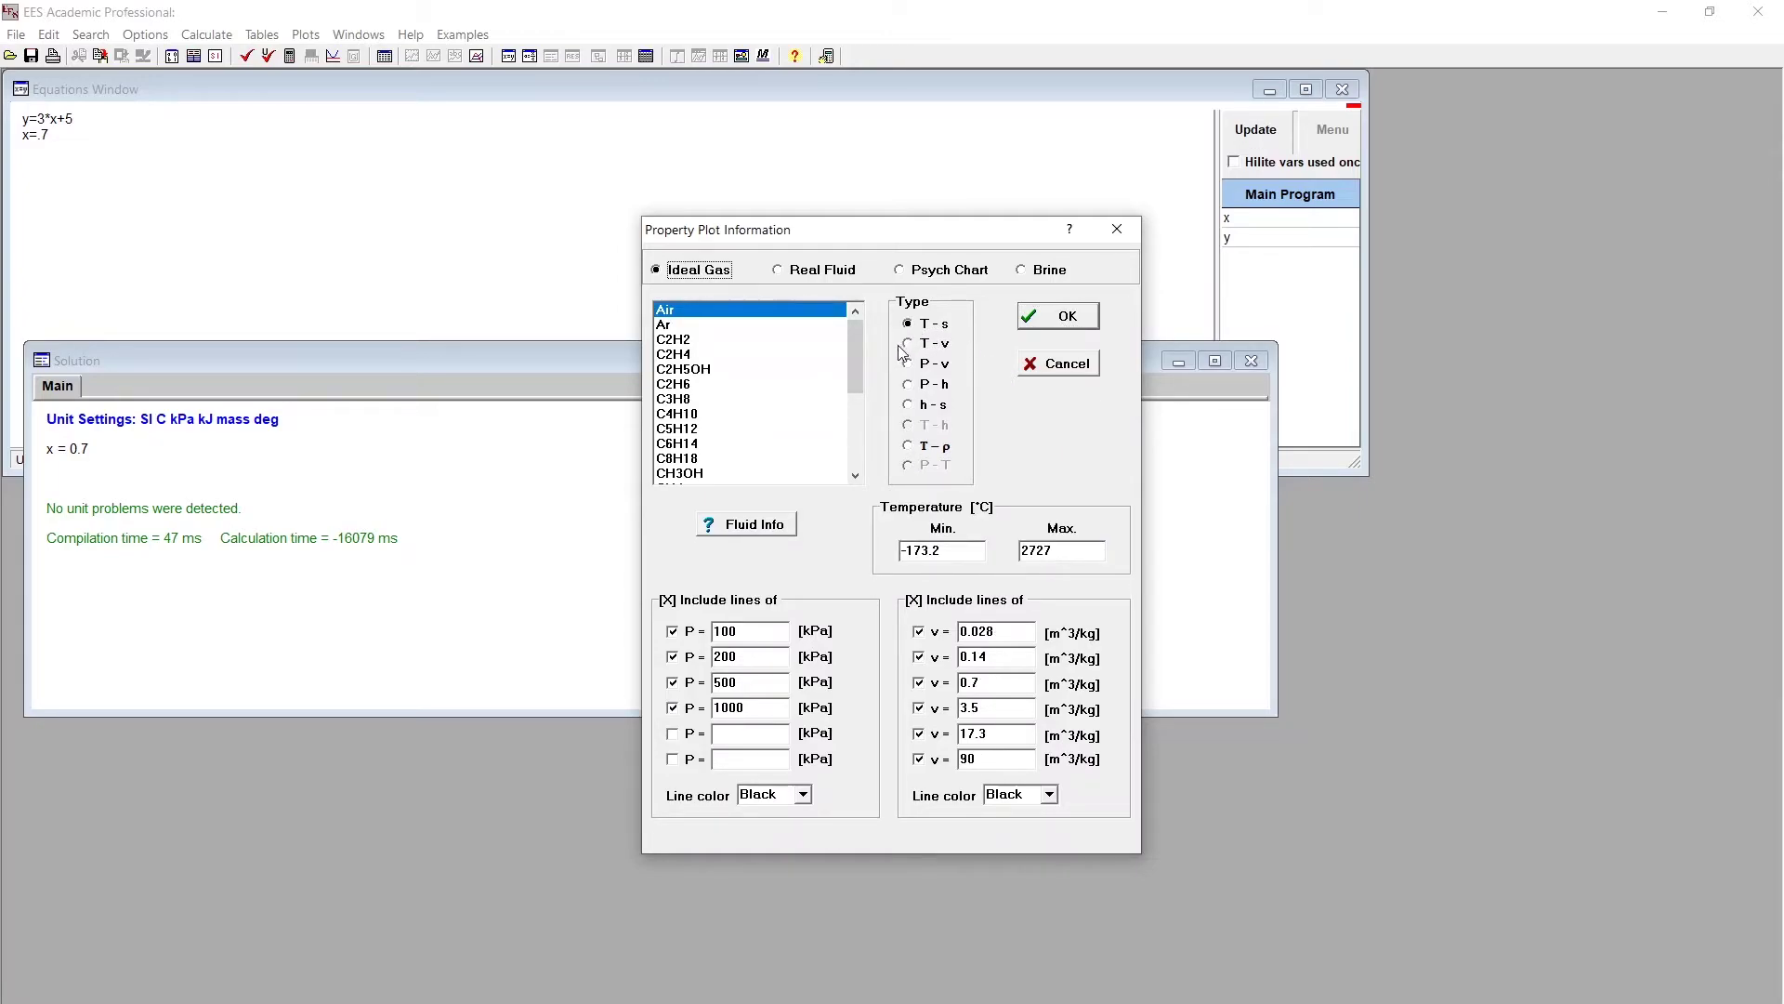
{"action": "left_click", "coordinate": [931, 363]}
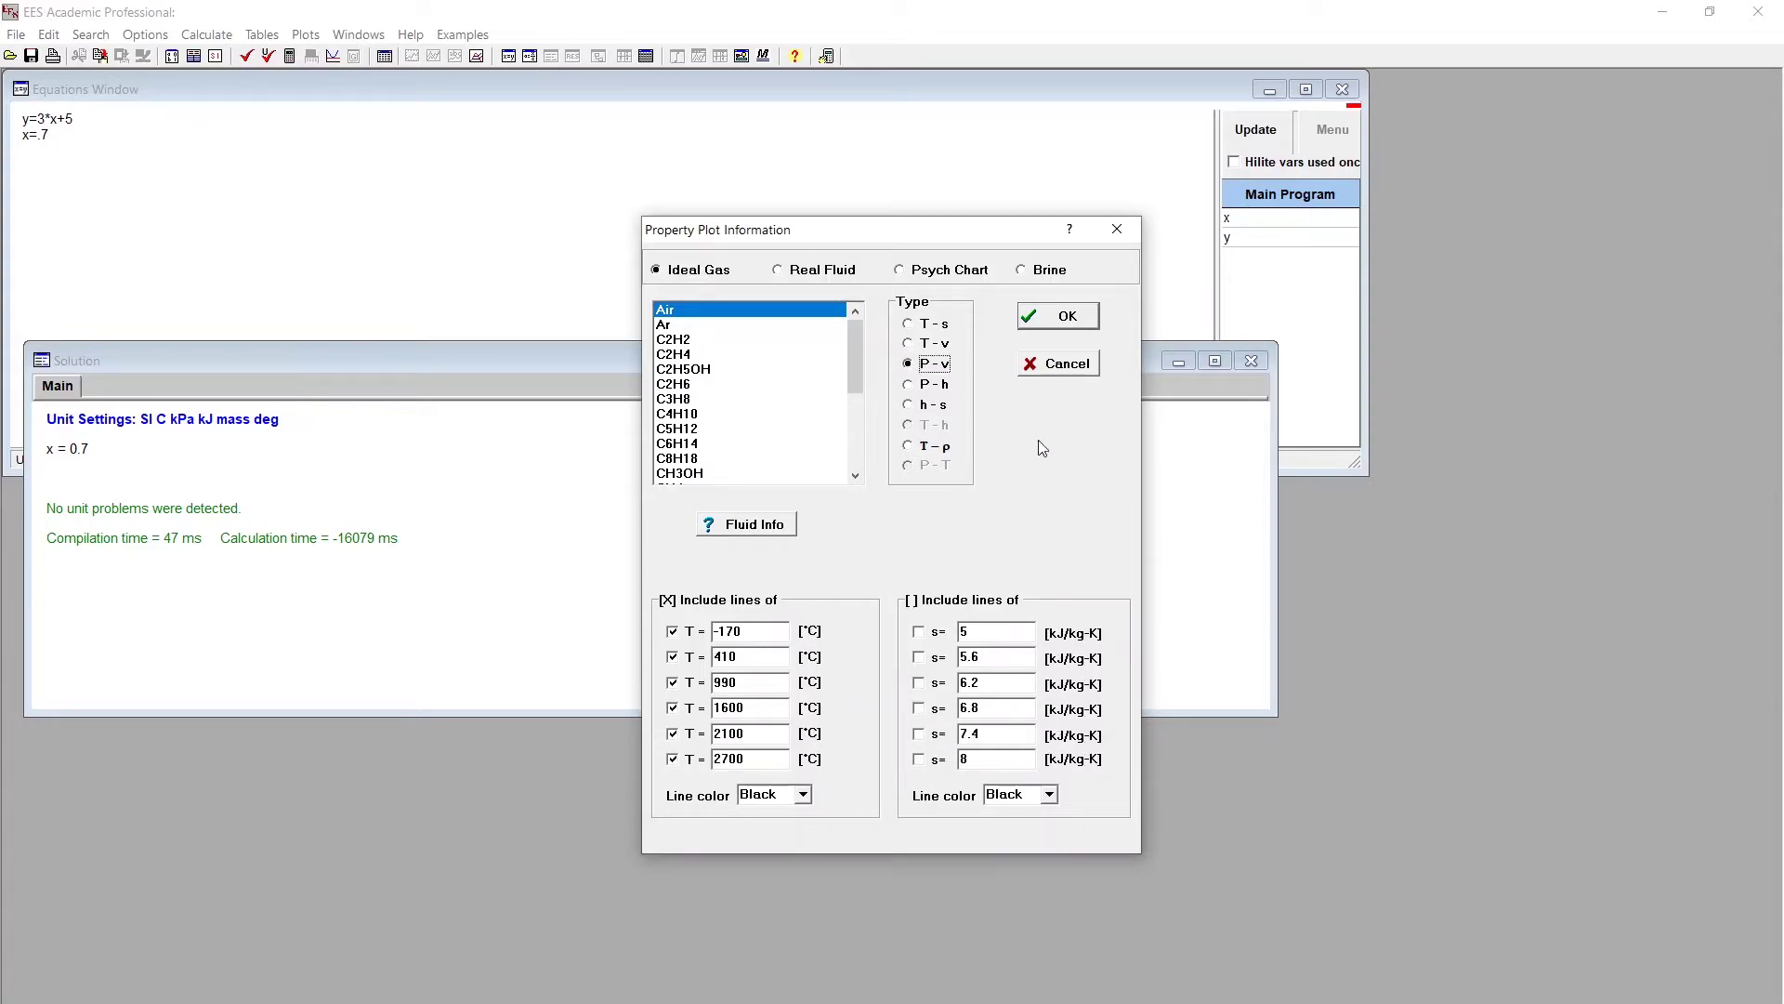
{"action": "left_click", "coordinate": [919, 634]}
{"action": "left_click", "coordinate": [920, 759]}
{"action": "left_click", "coordinate": [919, 657]}
{"action": "left_click", "coordinate": [919, 683]}
{"action": "left_click", "coordinate": [919, 708]}
{"action": "left_click", "coordinate": [1034, 306]}
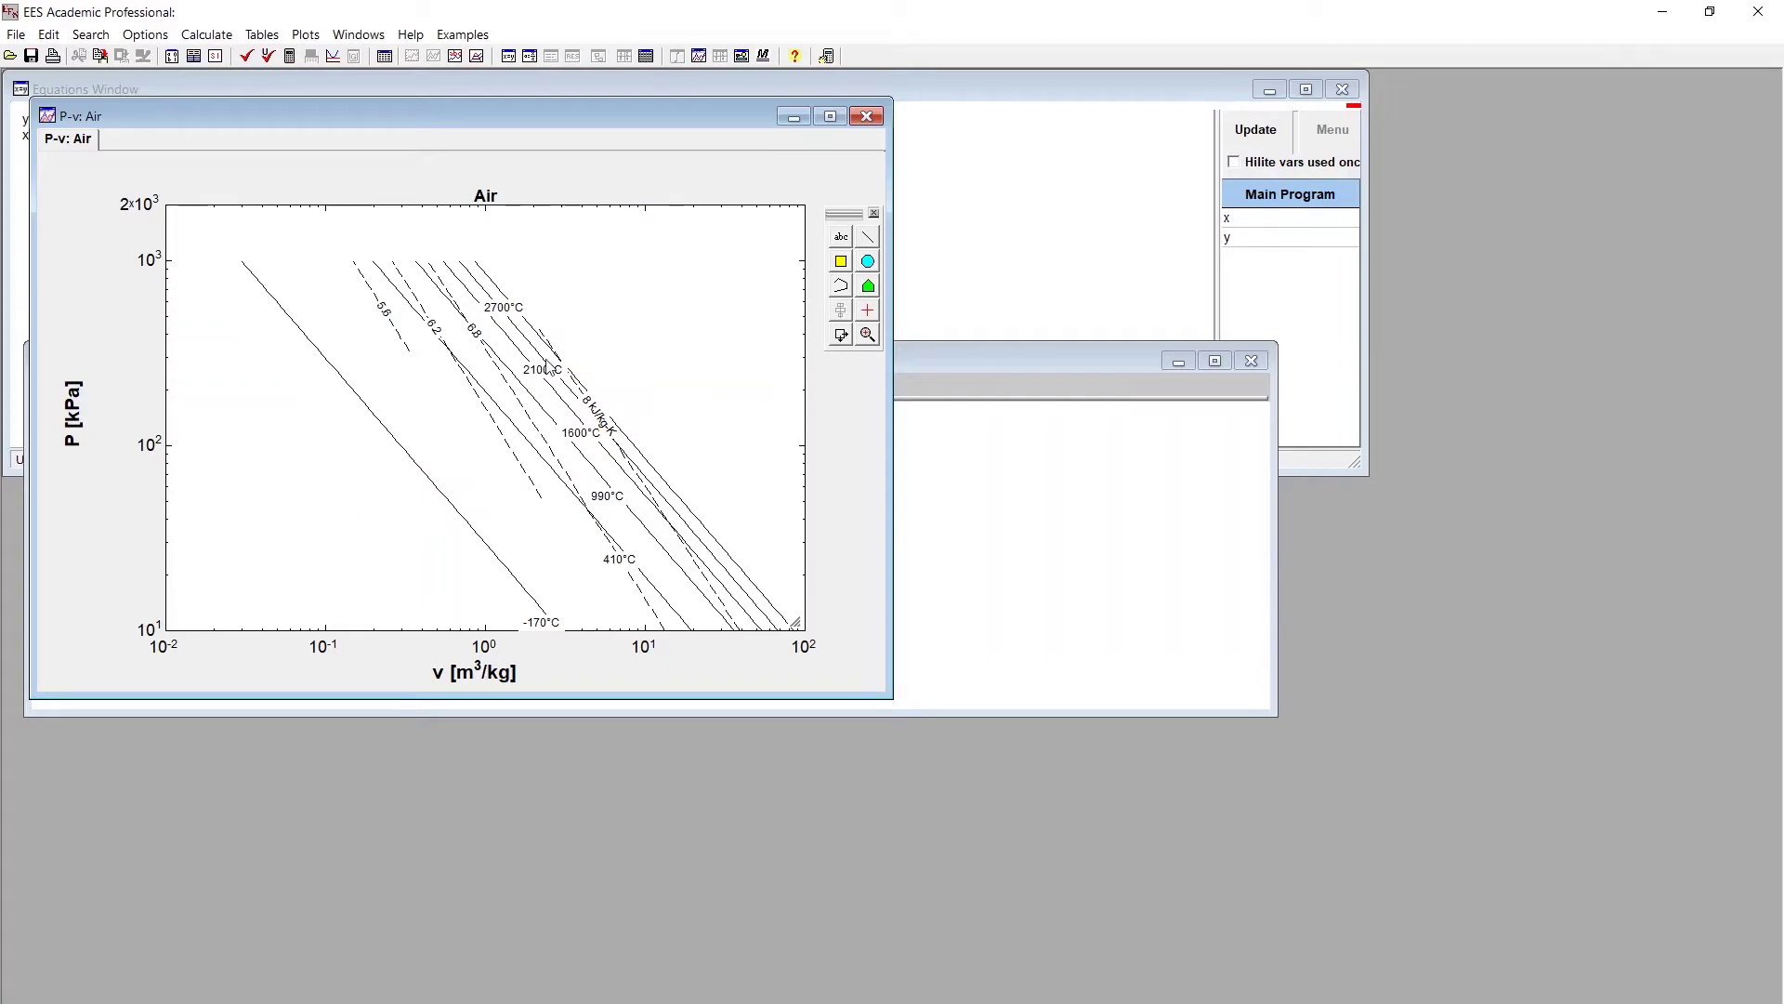
{"action": "left_click", "coordinate": [867, 115]}
{"action": "key", "text": "alt+Tab"}
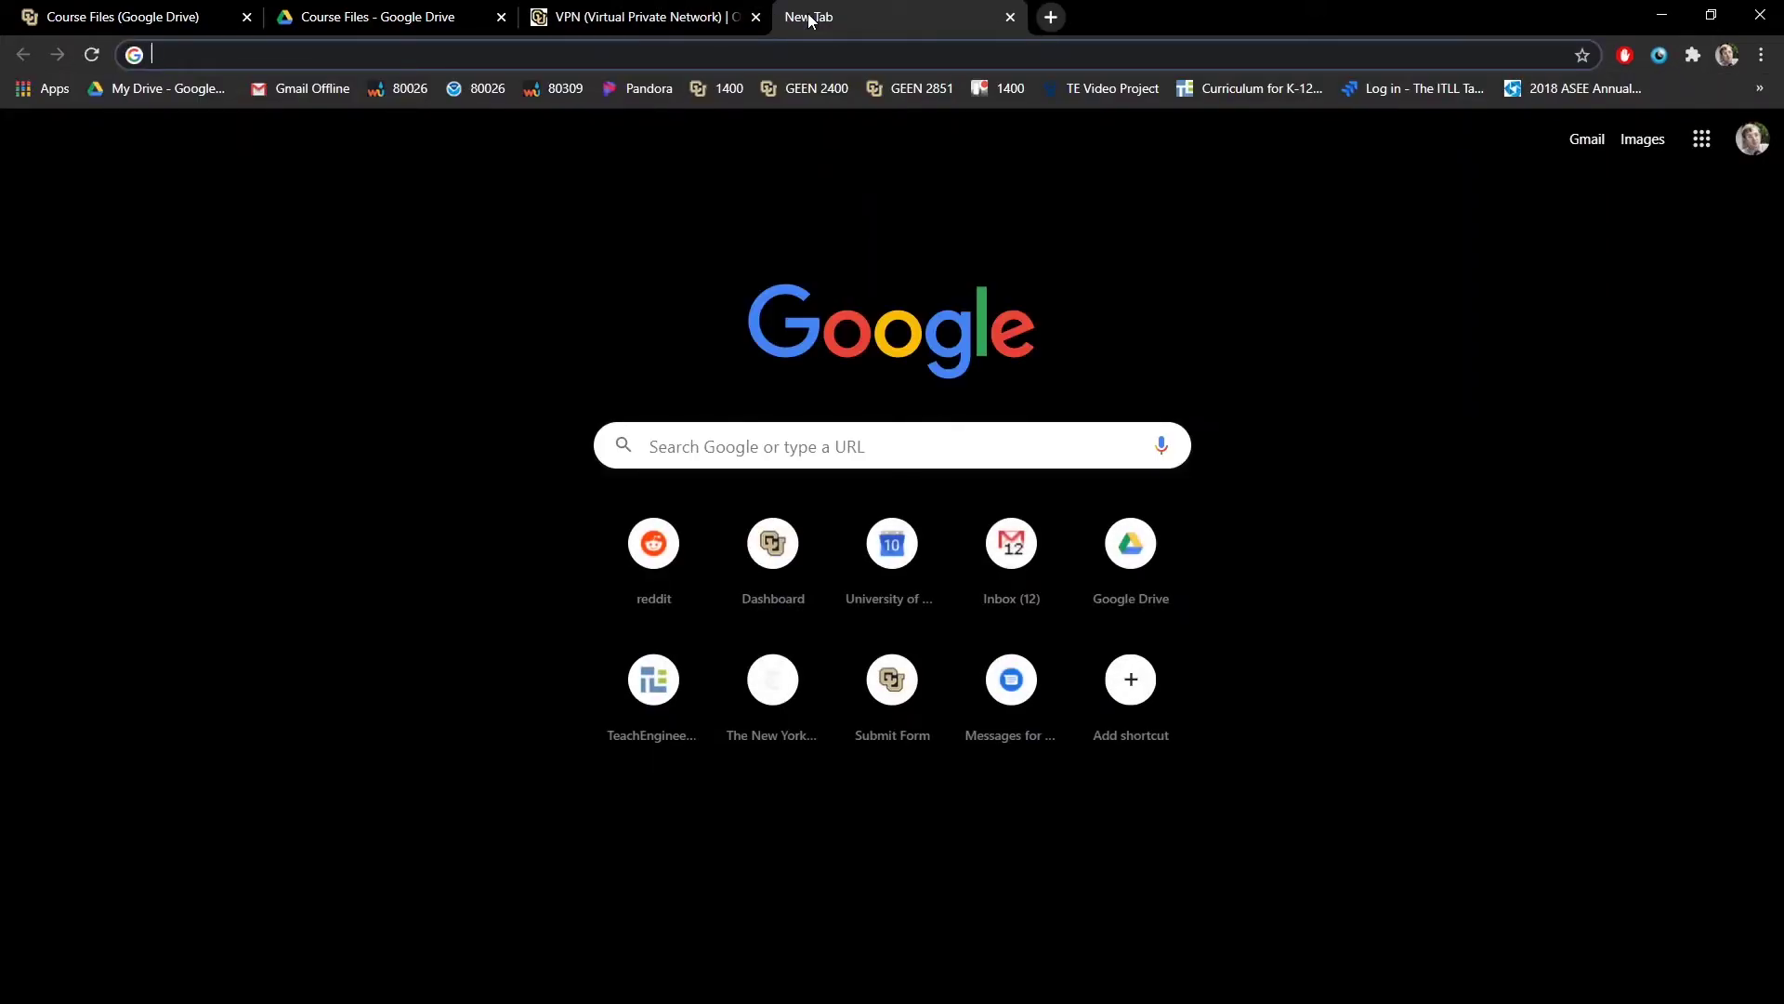
- Go to ceas.link/cloudcomputing, correcting the stray period and extra 'ff' typed in the address
{"action": "type", "text": "ce"}
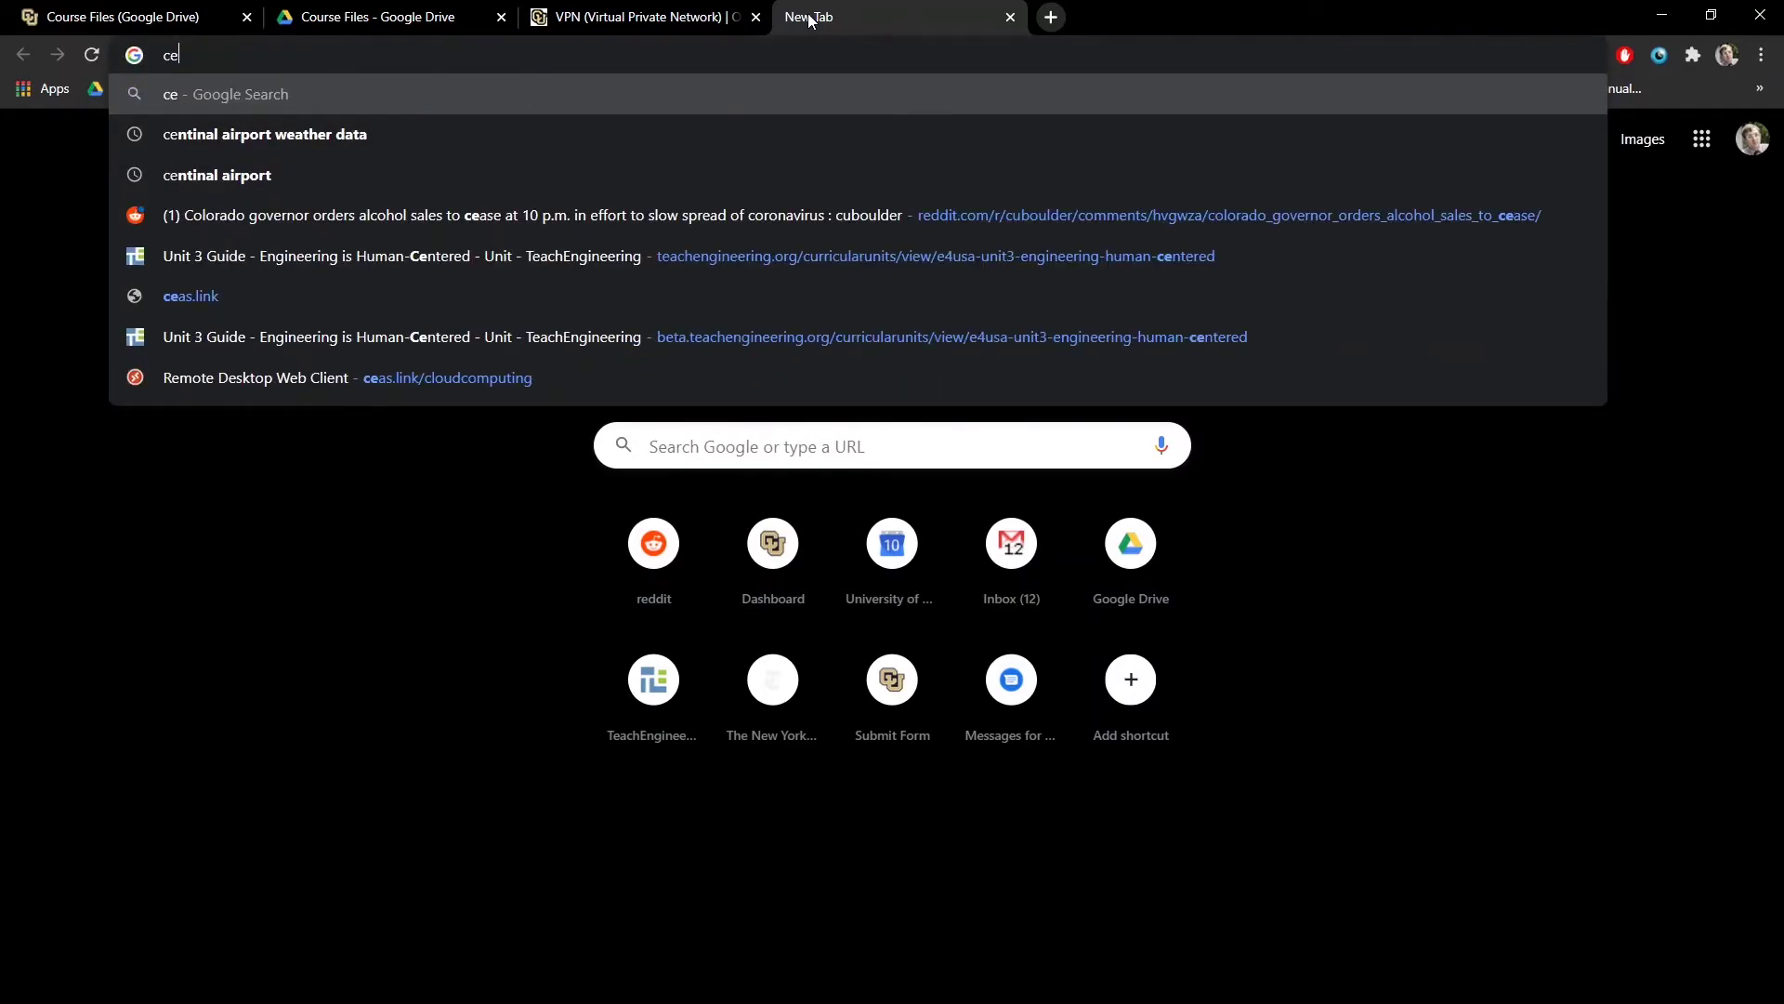
{"action": "type", "text": "as.link."}
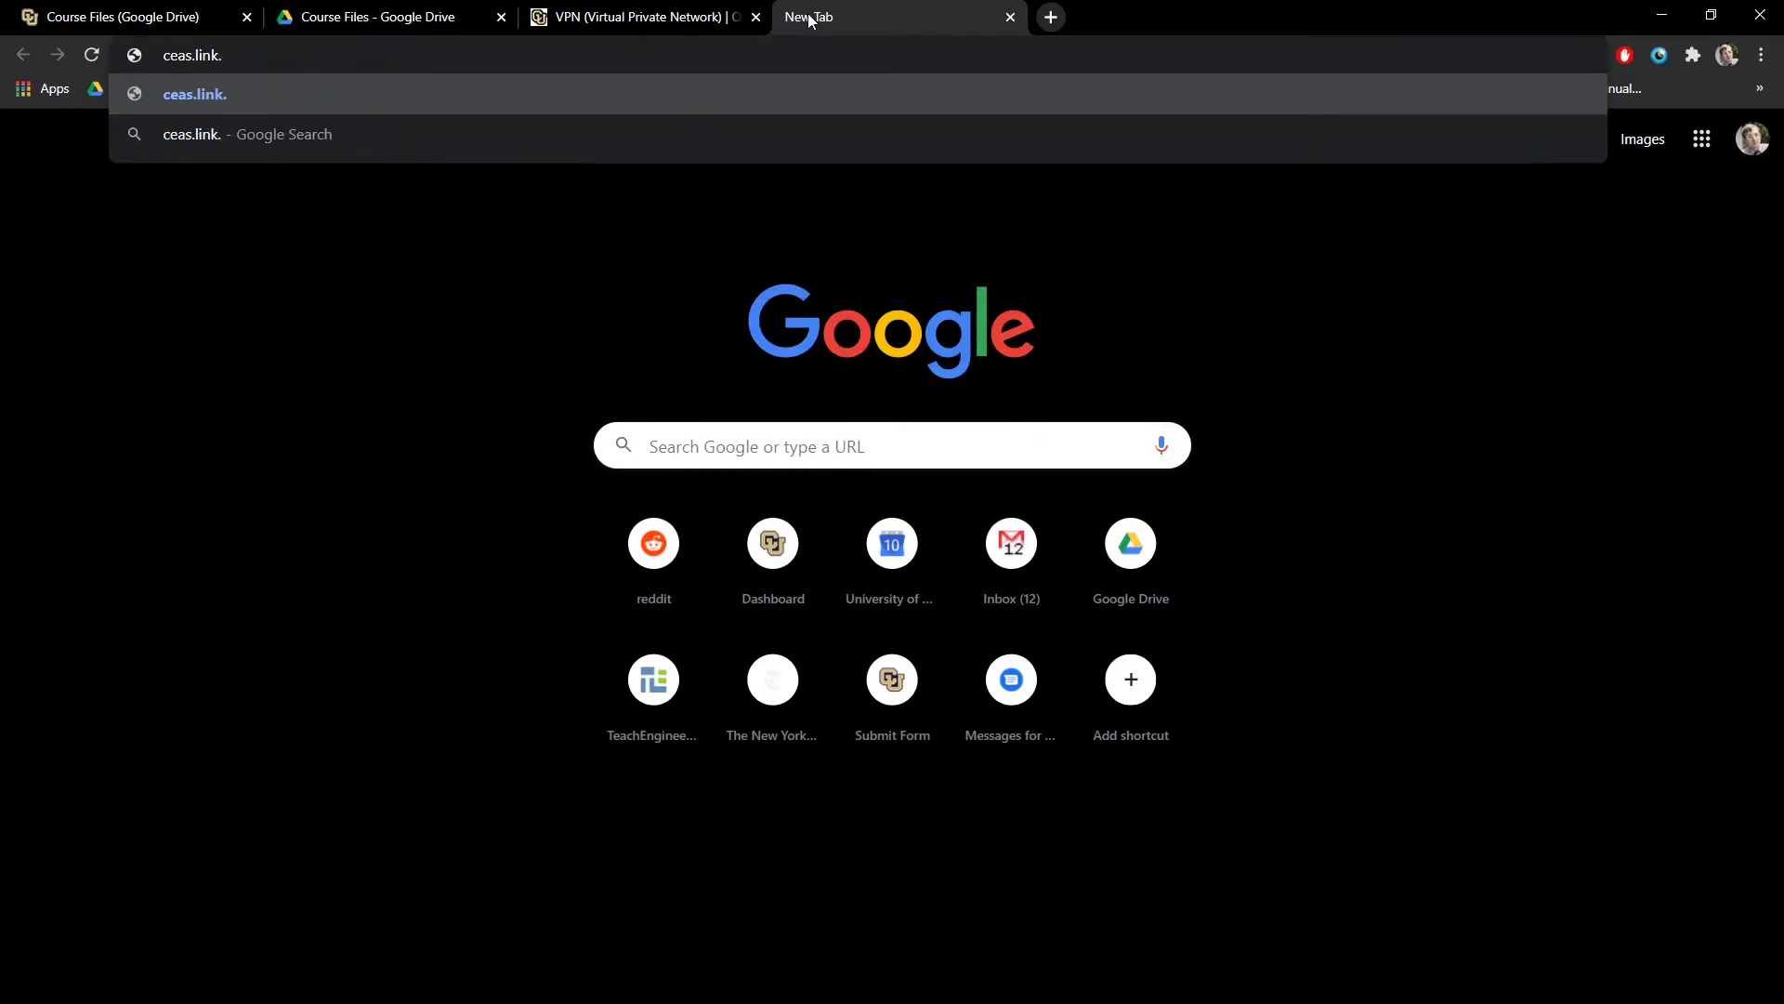
{"action": "key", "text": "BackSpace"}
{"action": "type", "text": "/"}
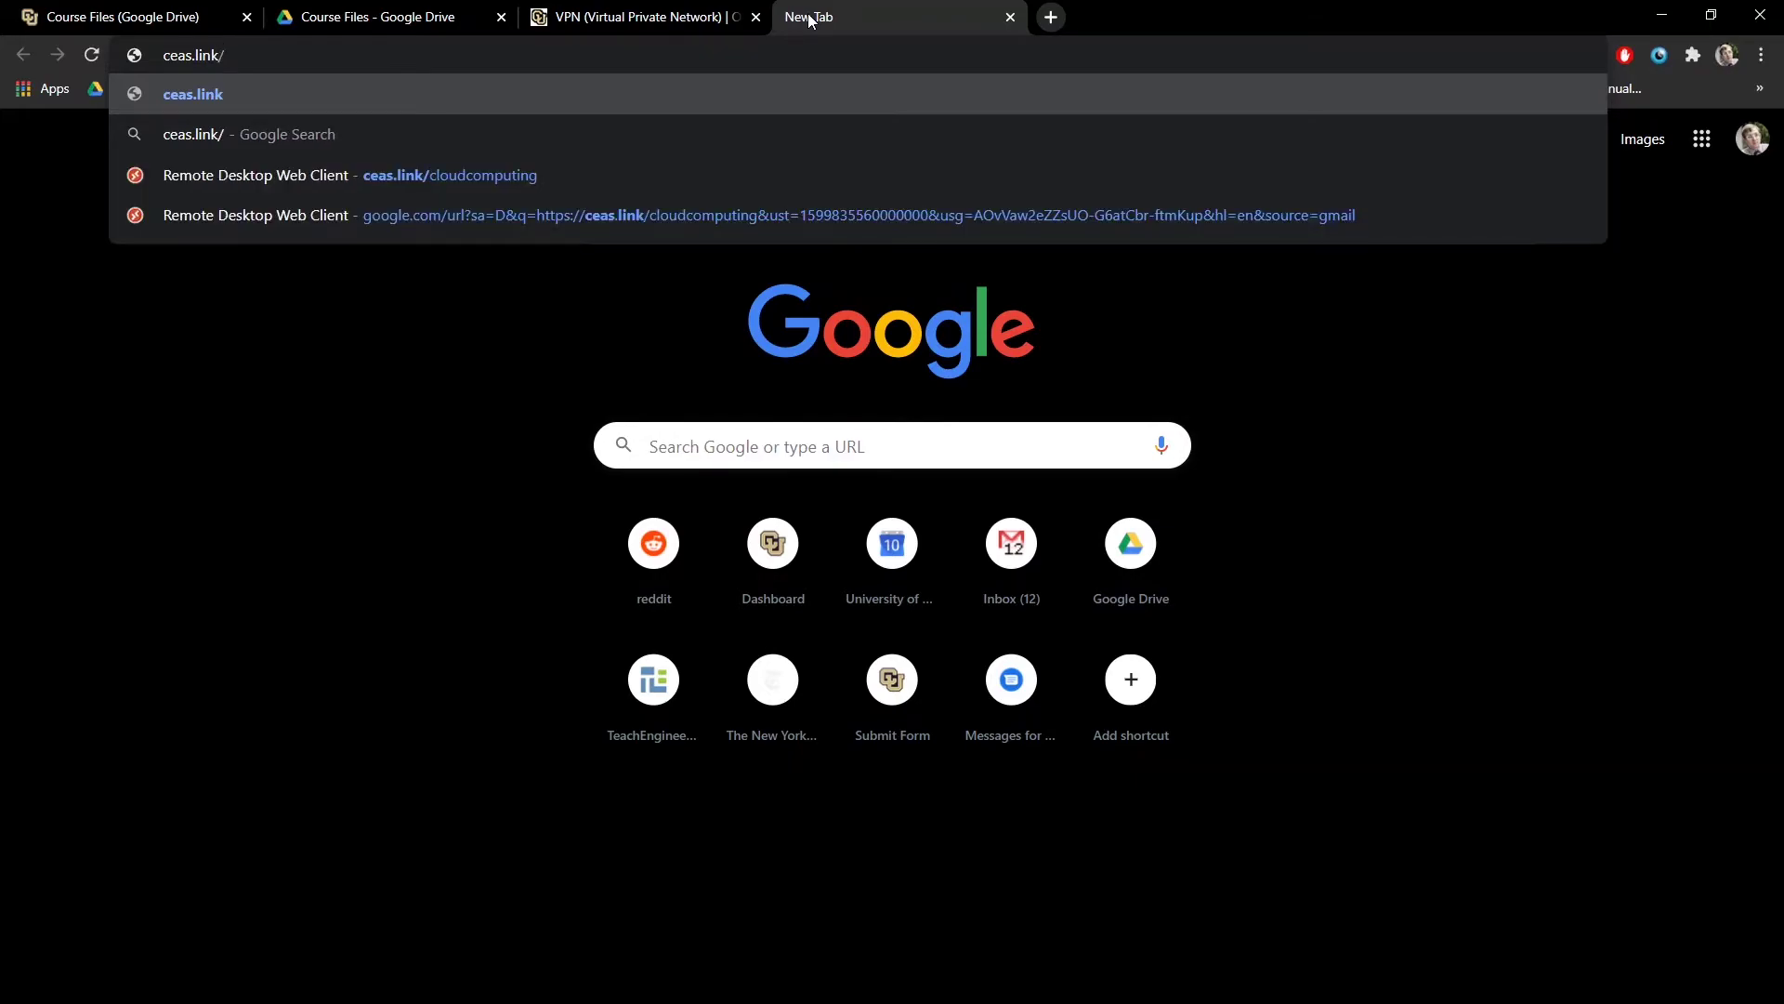
{"action": "type", "text": "cloudcomputingff"}
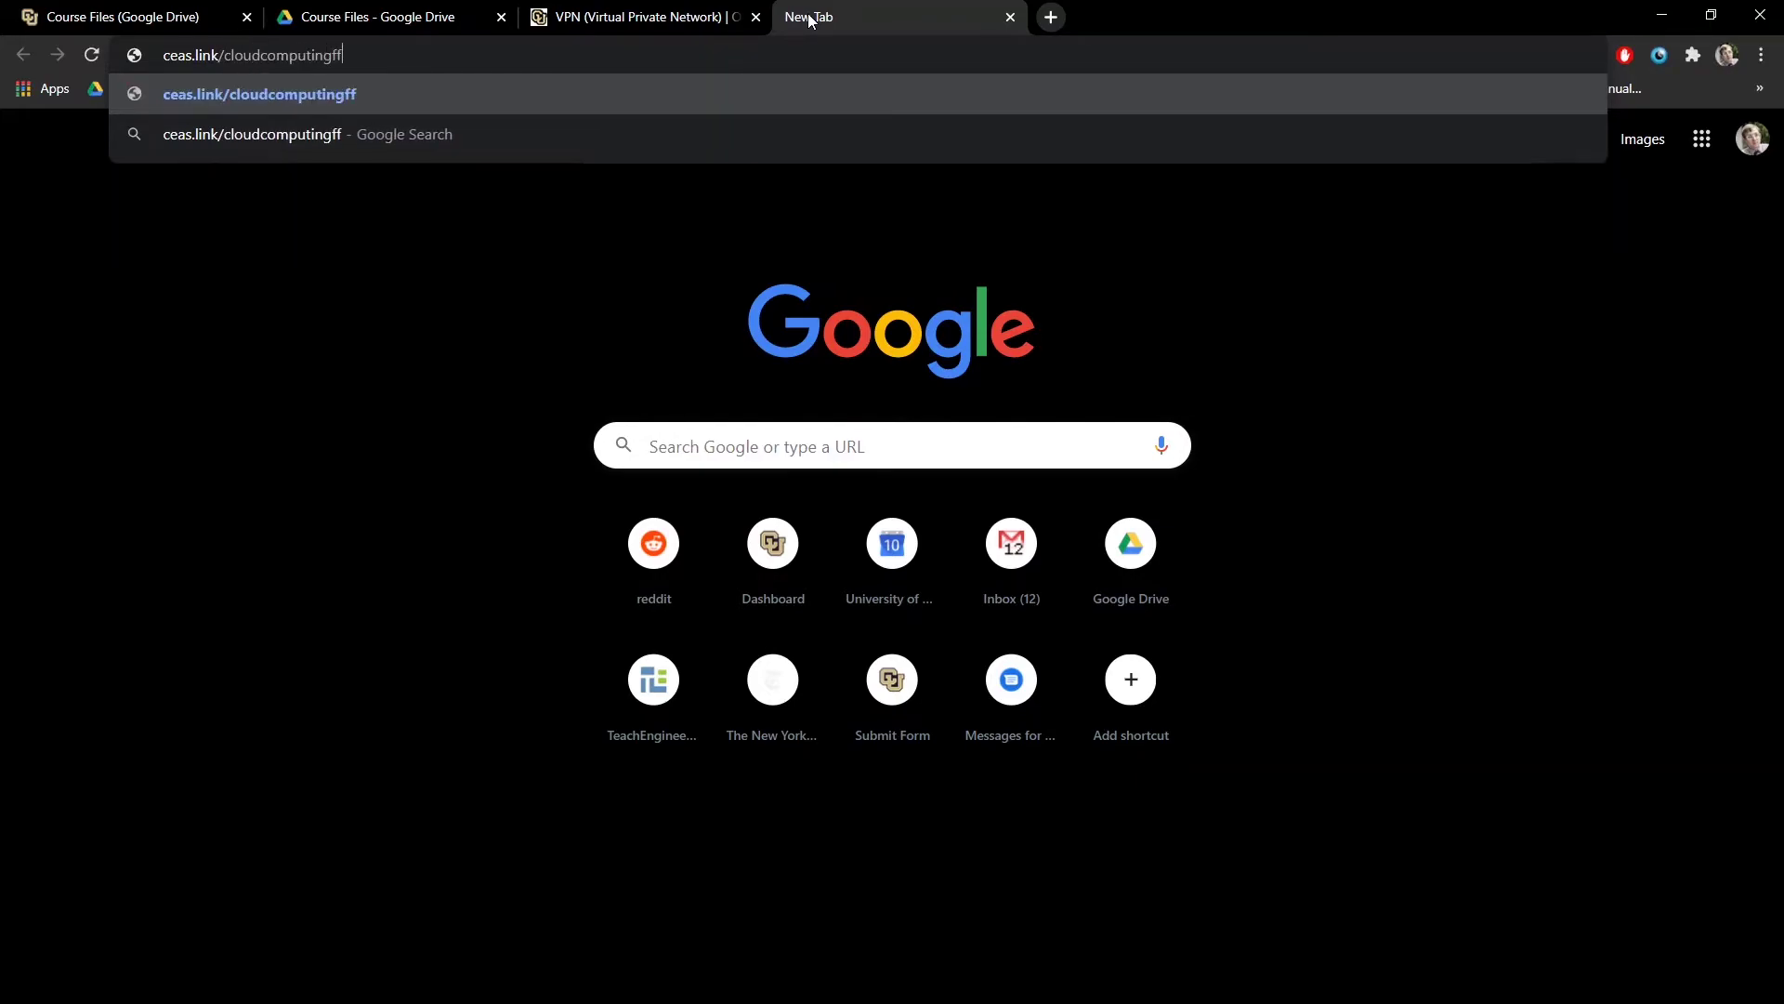
{"action": "key", "text": "BackSpace"}
{"action": "key", "text": "BackSpace"}
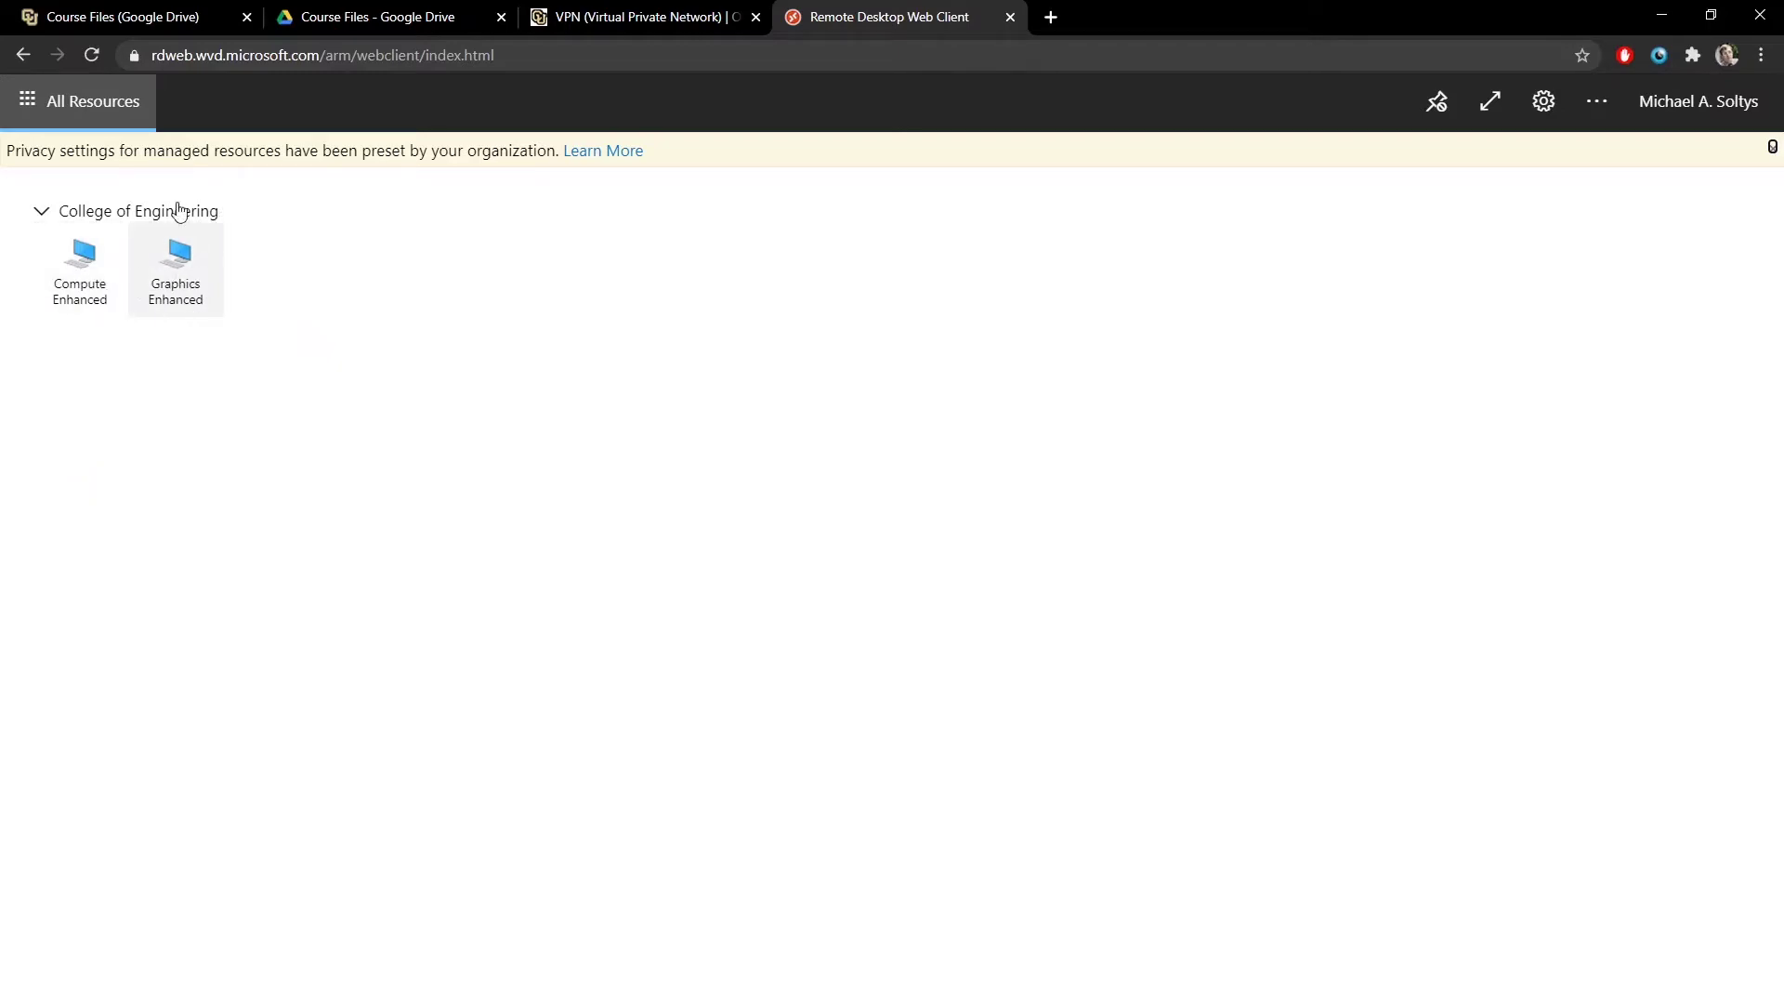
- Connect to Compute Enhanced, allow clipboard and printer access, and sign in with username and password
{"action": "left_click", "coordinate": [84, 260]}
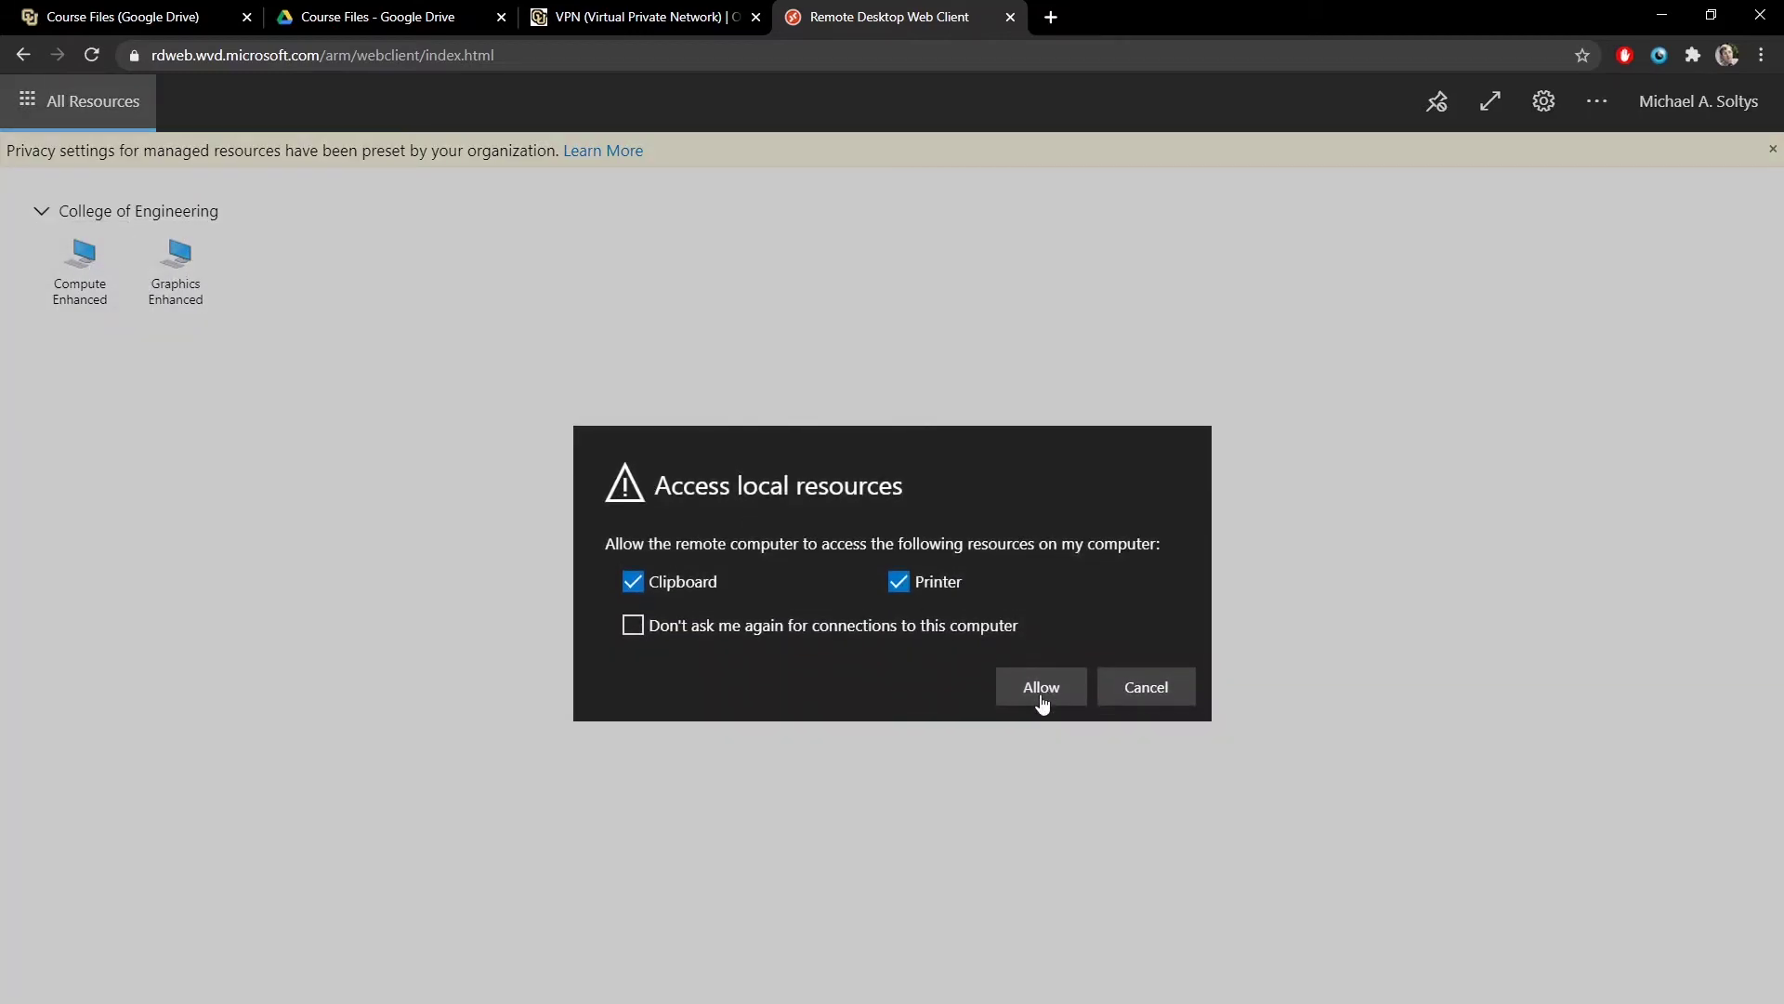
{"action": "left_click", "coordinate": [1042, 699]}
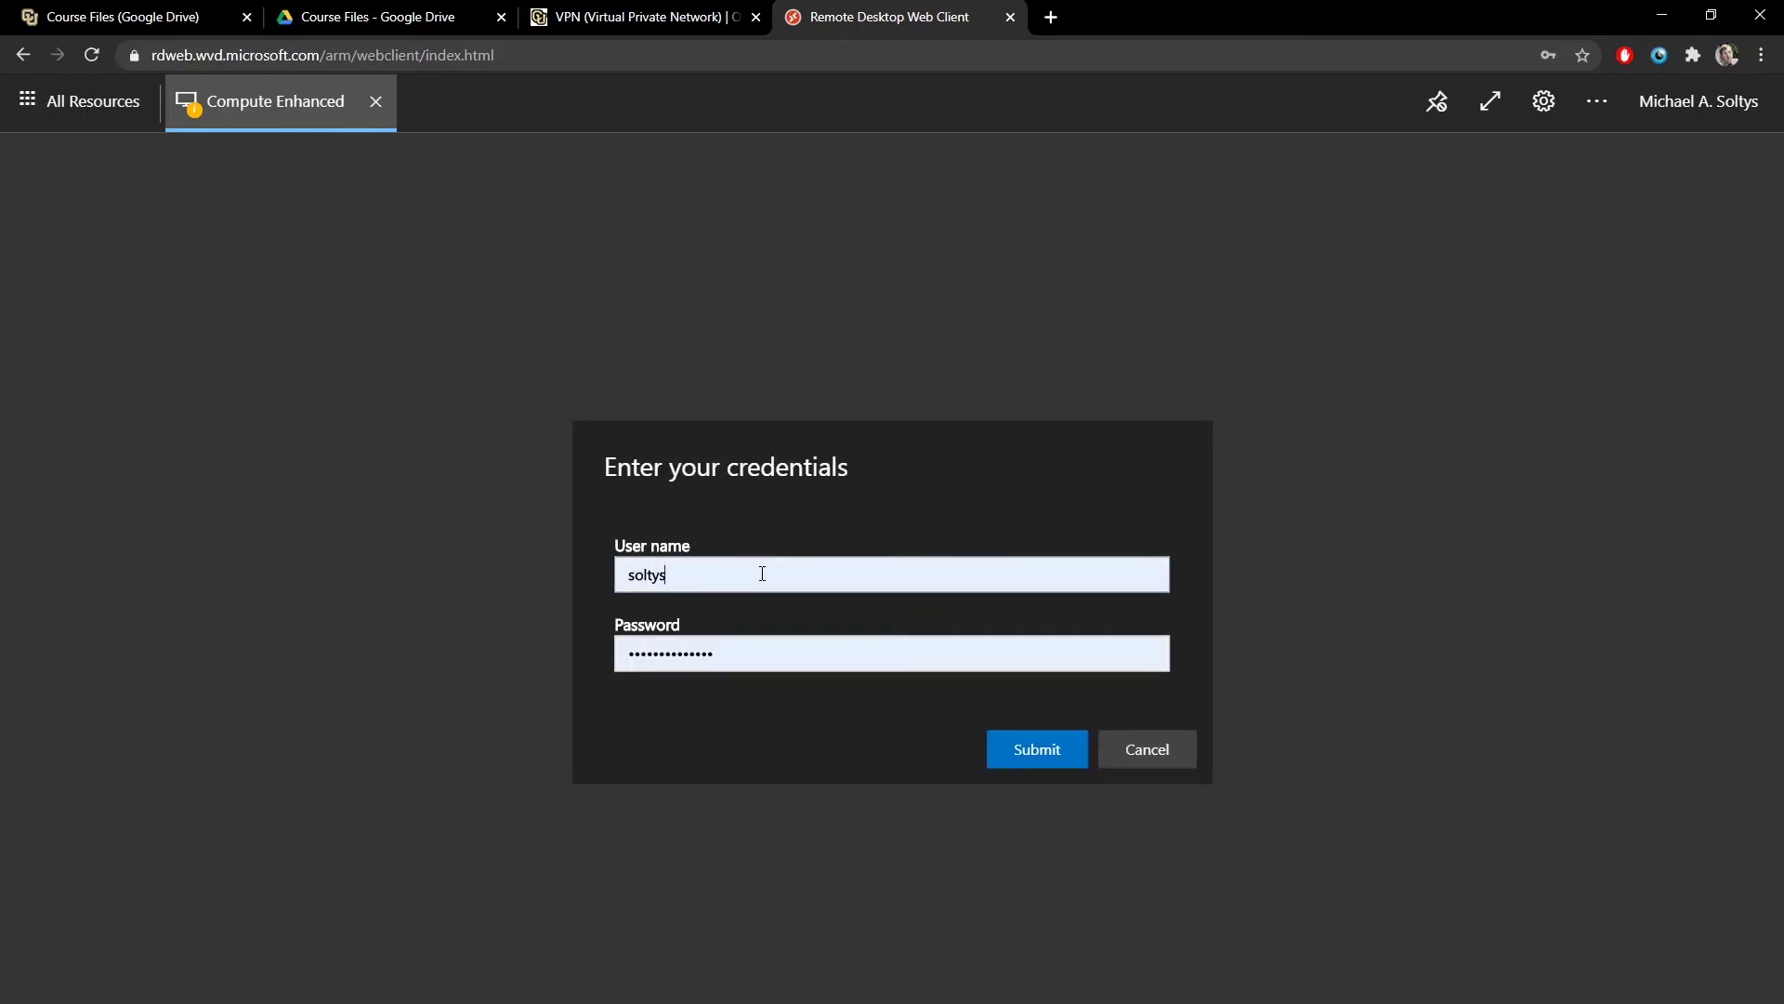
{"action": "left_click", "coordinate": [1011, 748]}
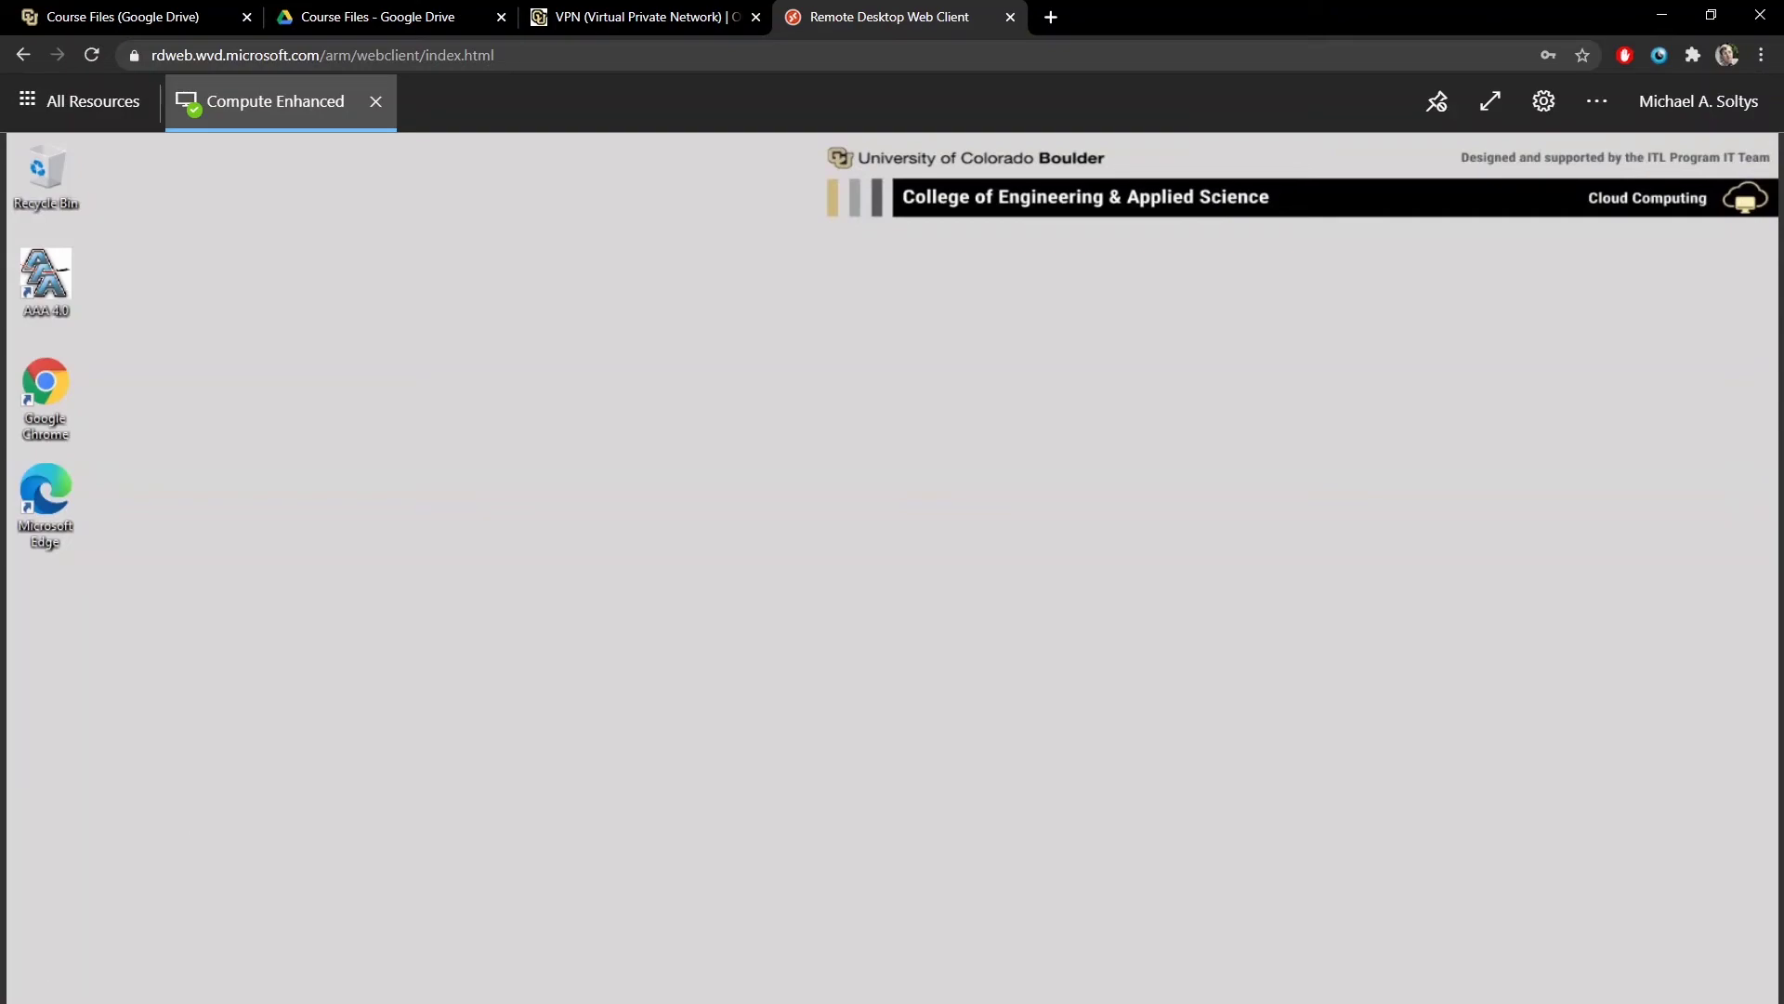
- Launch Engineering Equation Solver from the remote desktop's Start menu
{"action": "key", "text": "super"}
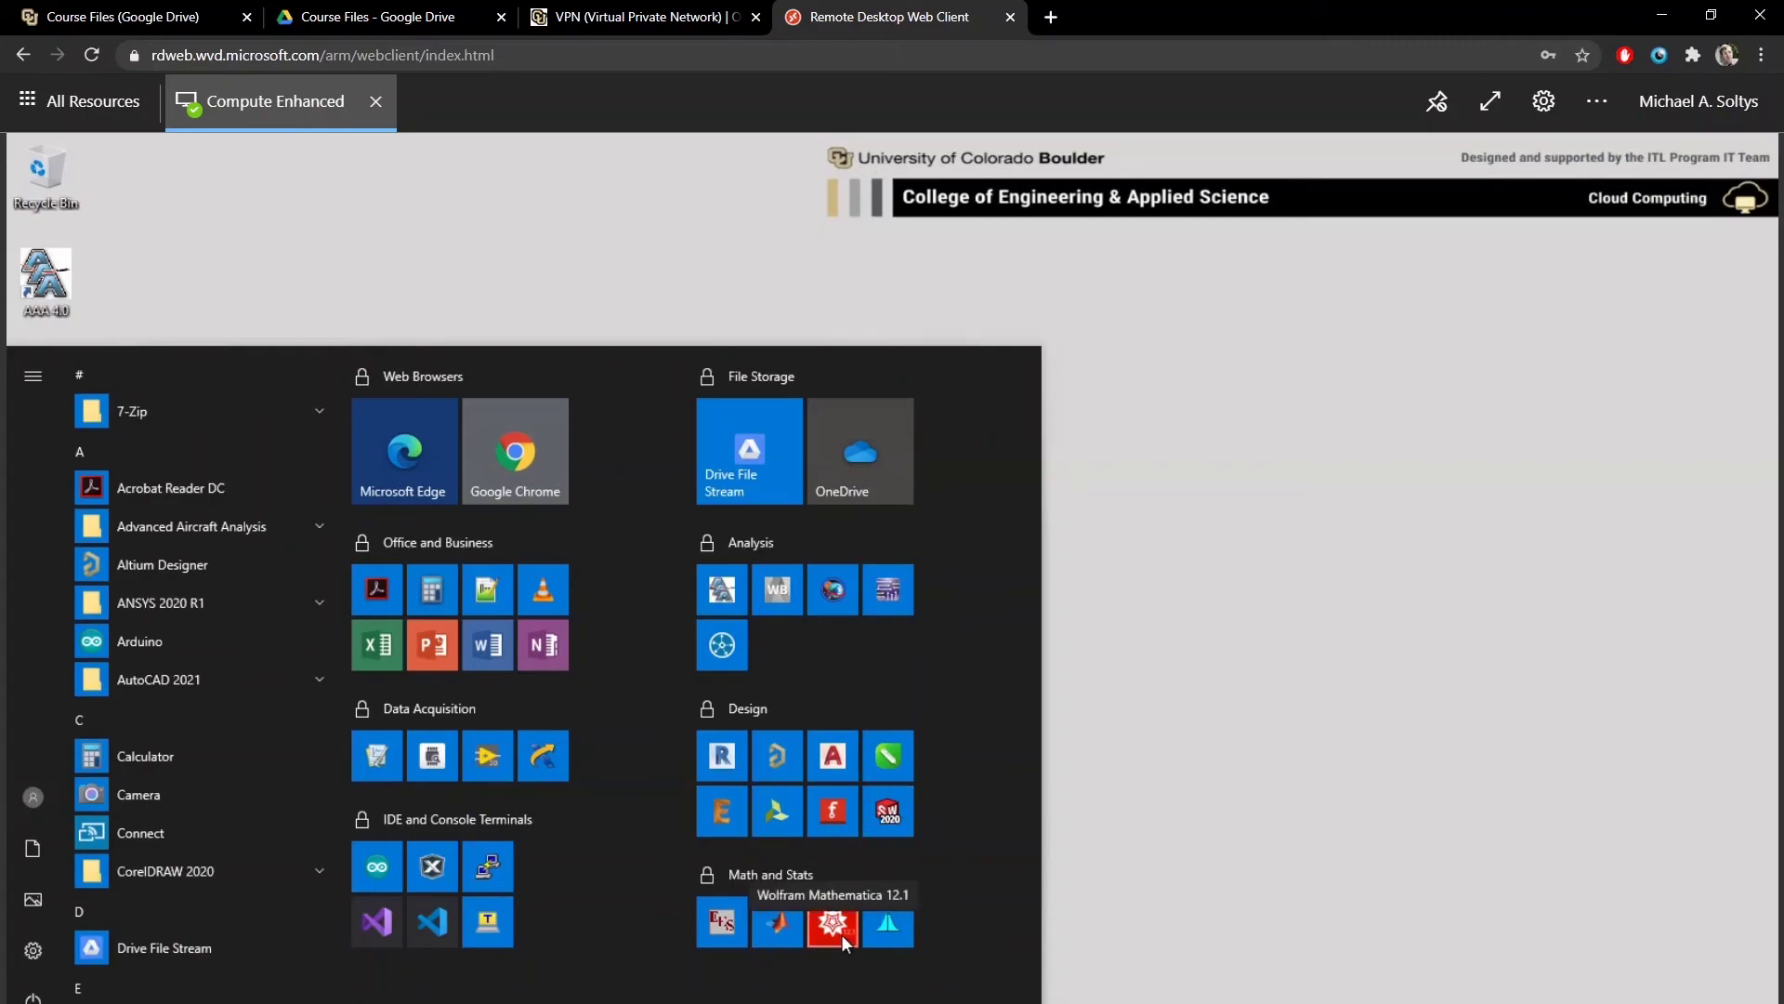
{"action": "left_click", "coordinate": [729, 923]}
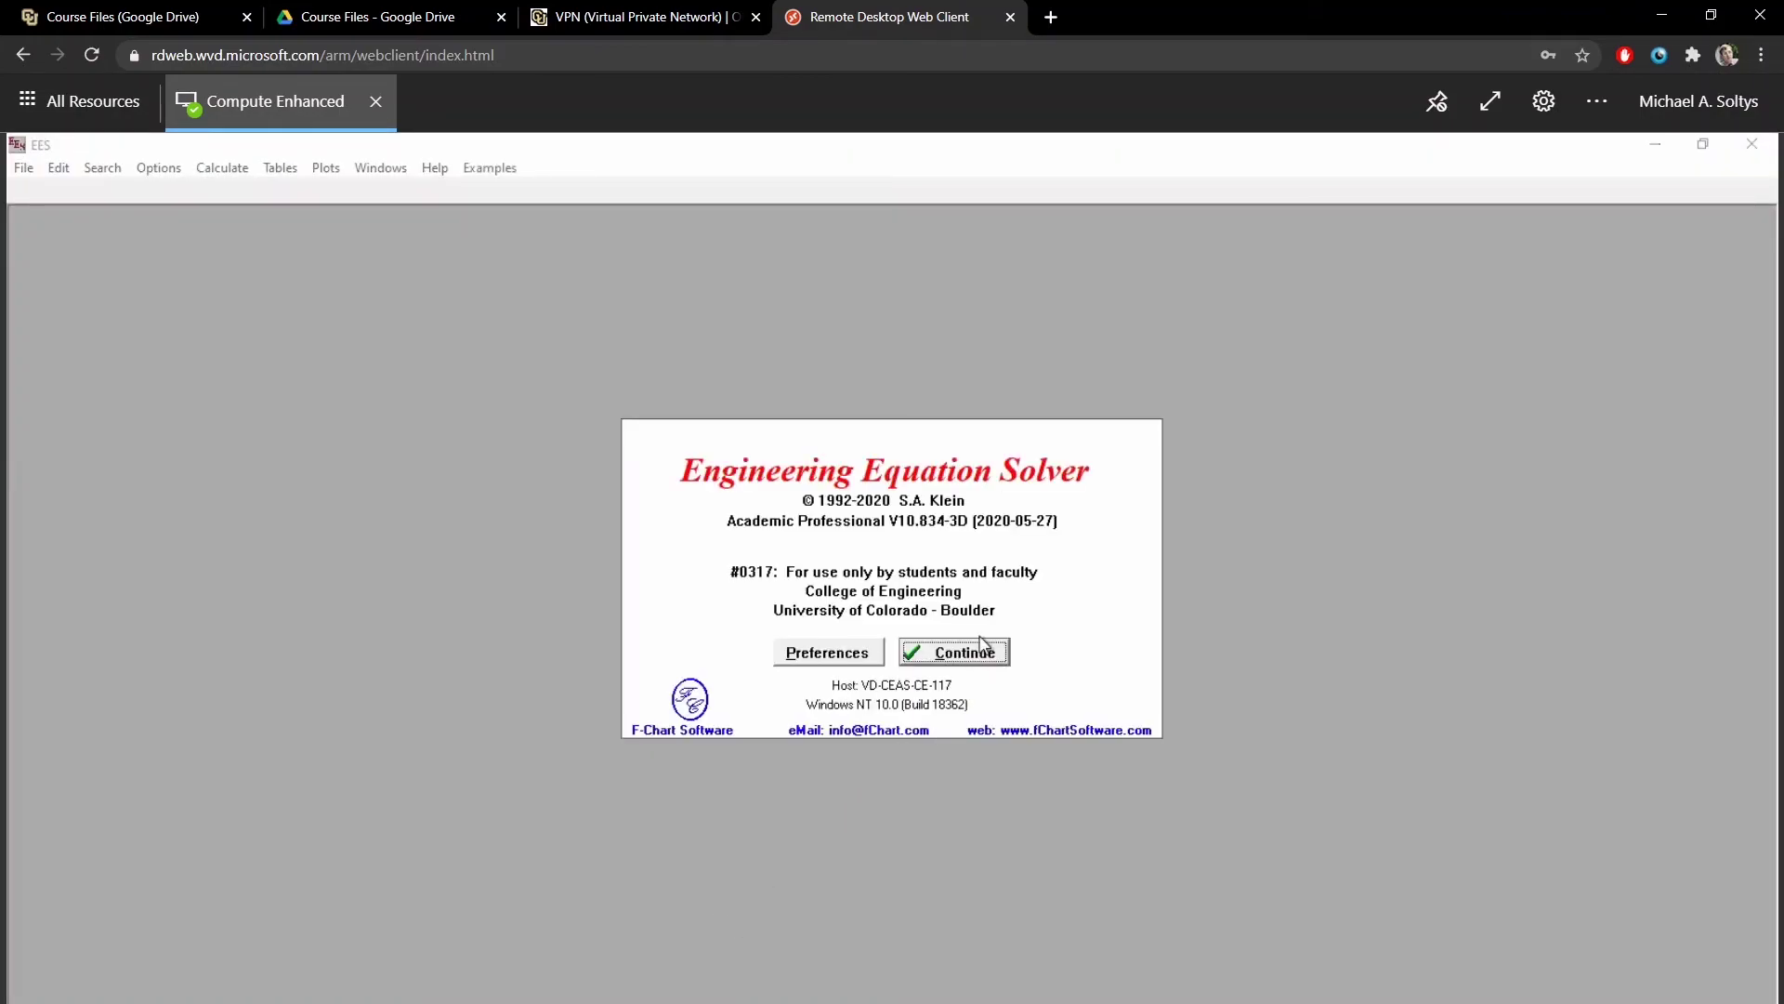
- Dismiss the EES splash screen and enter the equation 2 [kg]*9.81 [m/s^2]=F
{"action": "left_click", "coordinate": [985, 651]}
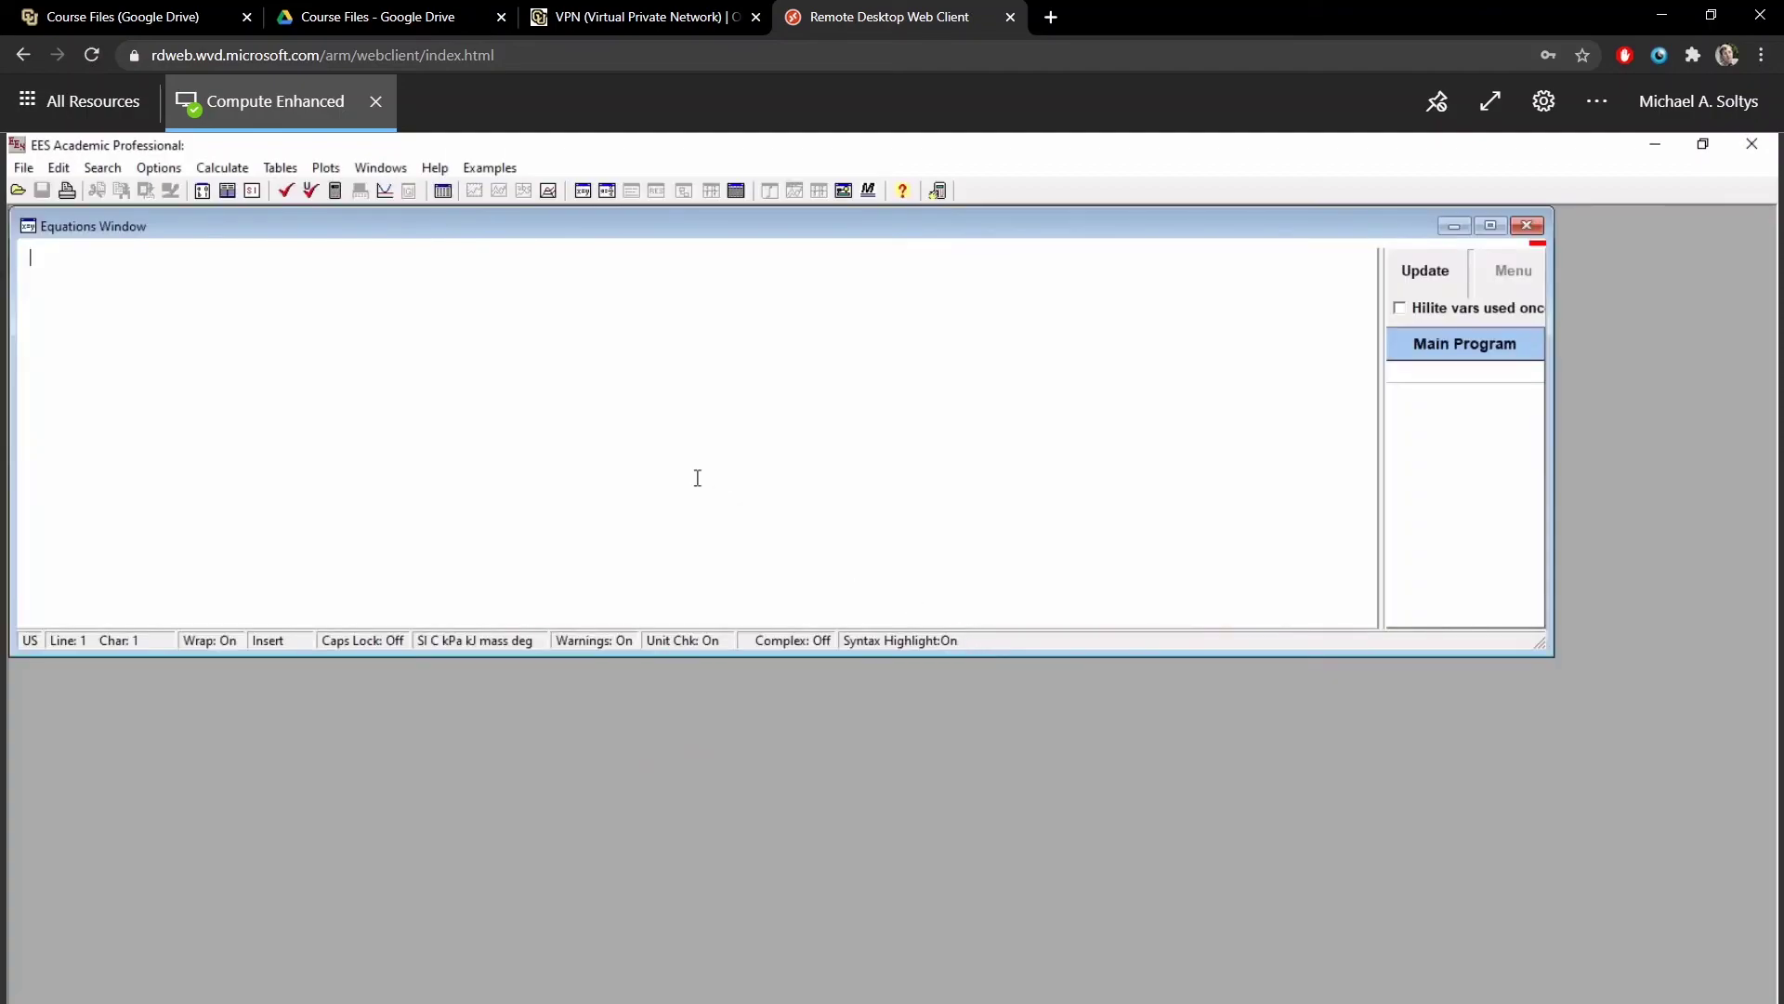
{"action": "type", "text": "y="}
{"action": "key", "text": "BackSpace"}
{"action": "key", "text": "BackSpace"}
{"action": "type", "text": "2 [kg]"}
{"action": "key", "text": "BackSpace"}
{"action": "type", "text": "]*9.9"}
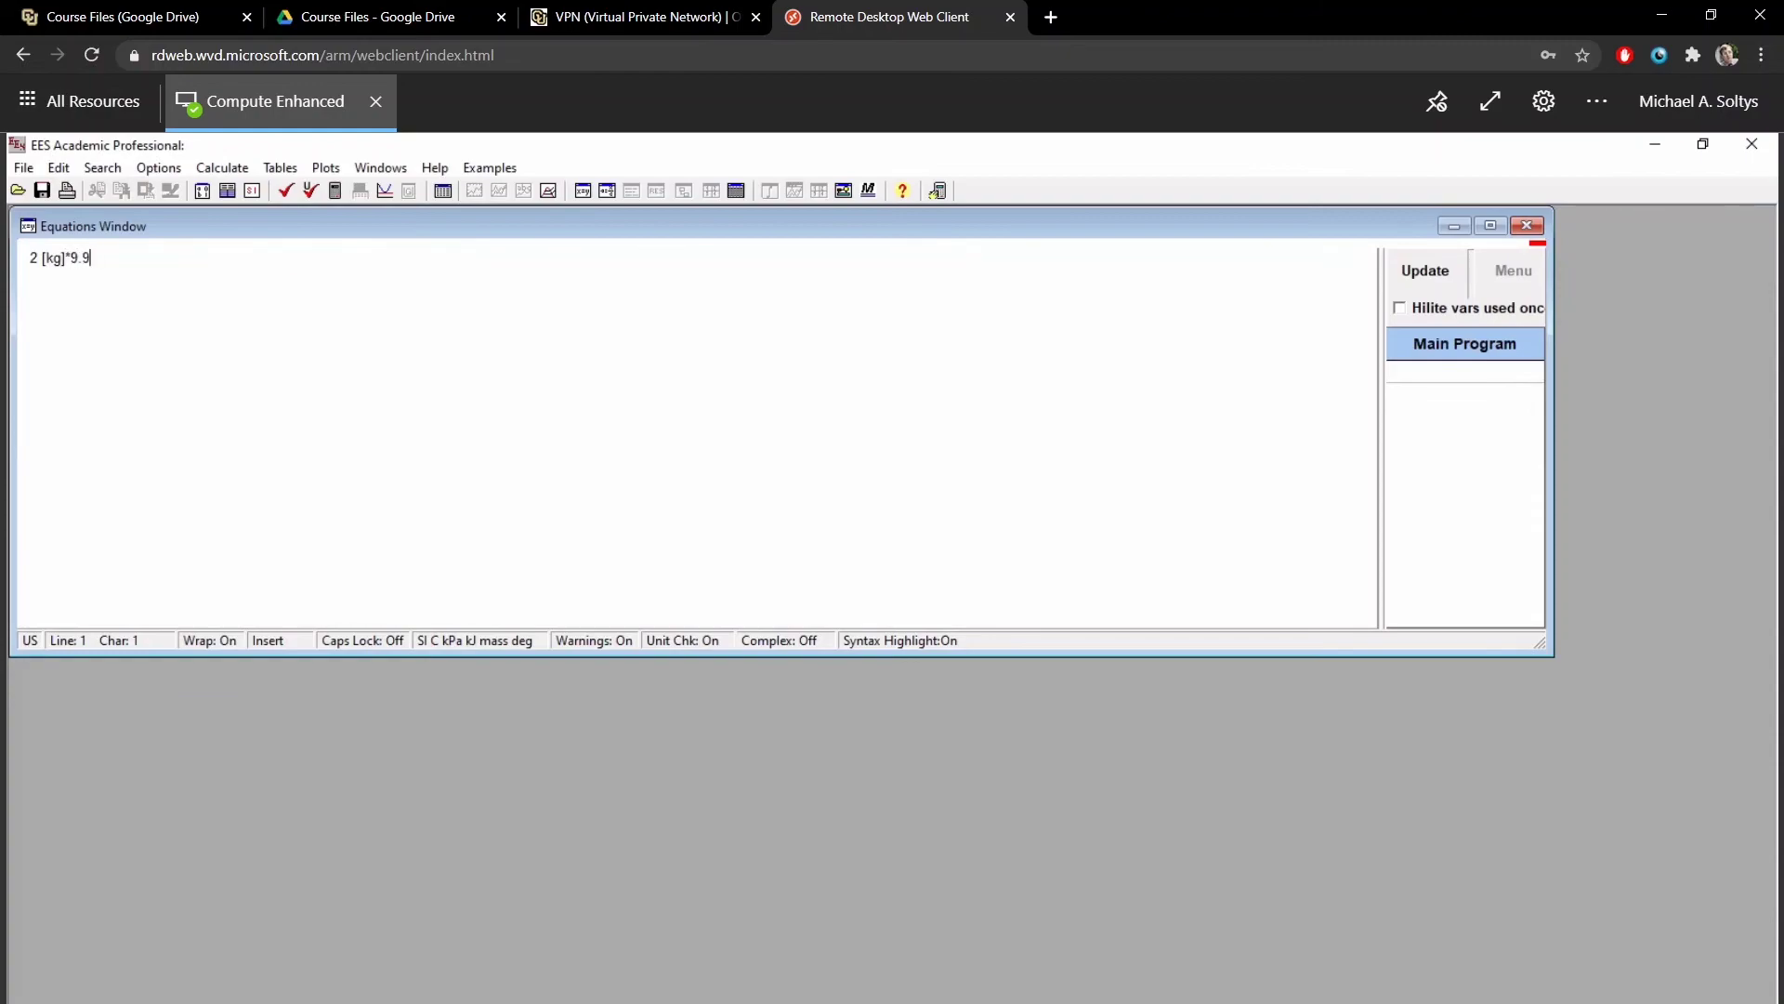
{"action": "key", "text": "BackSpace"}
{"action": "type", "text": "81 [m/s^2]=F"}
{"action": "key", "text": "Return"}
- Solve to get F = 19.62 and review the one flagged potential unit problem
{"action": "key", "text": "F2"}
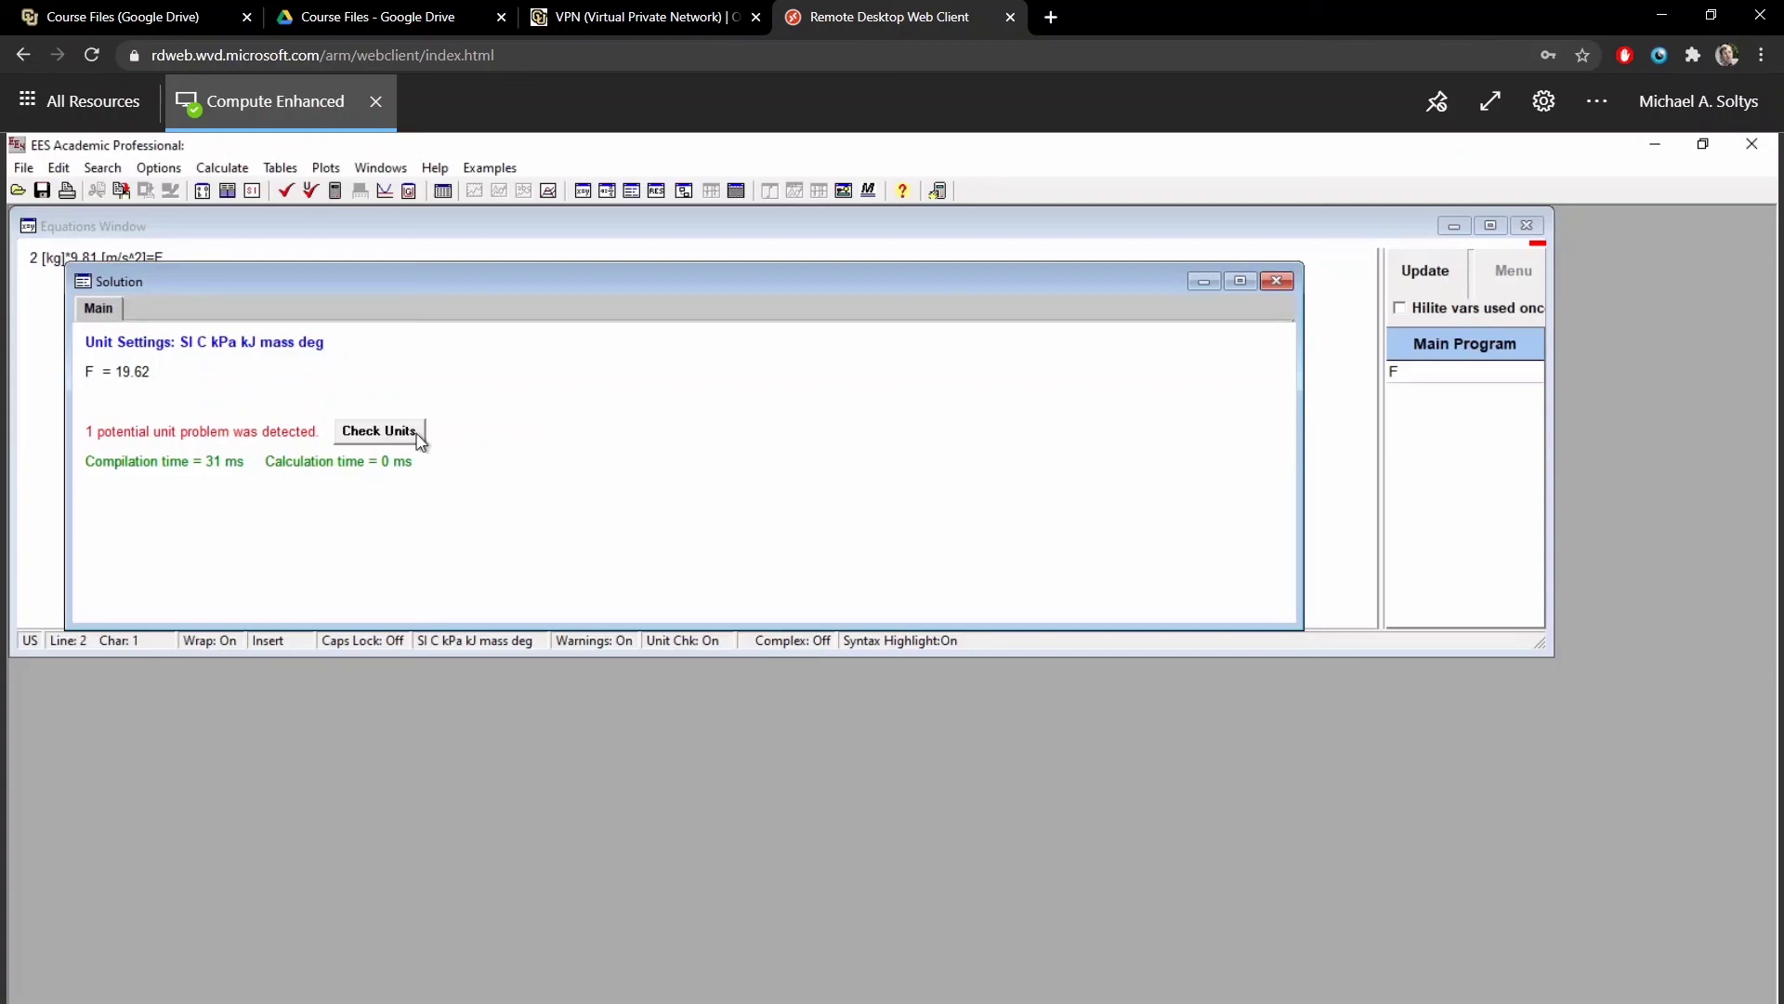
{"action": "left_click", "coordinate": [418, 436]}
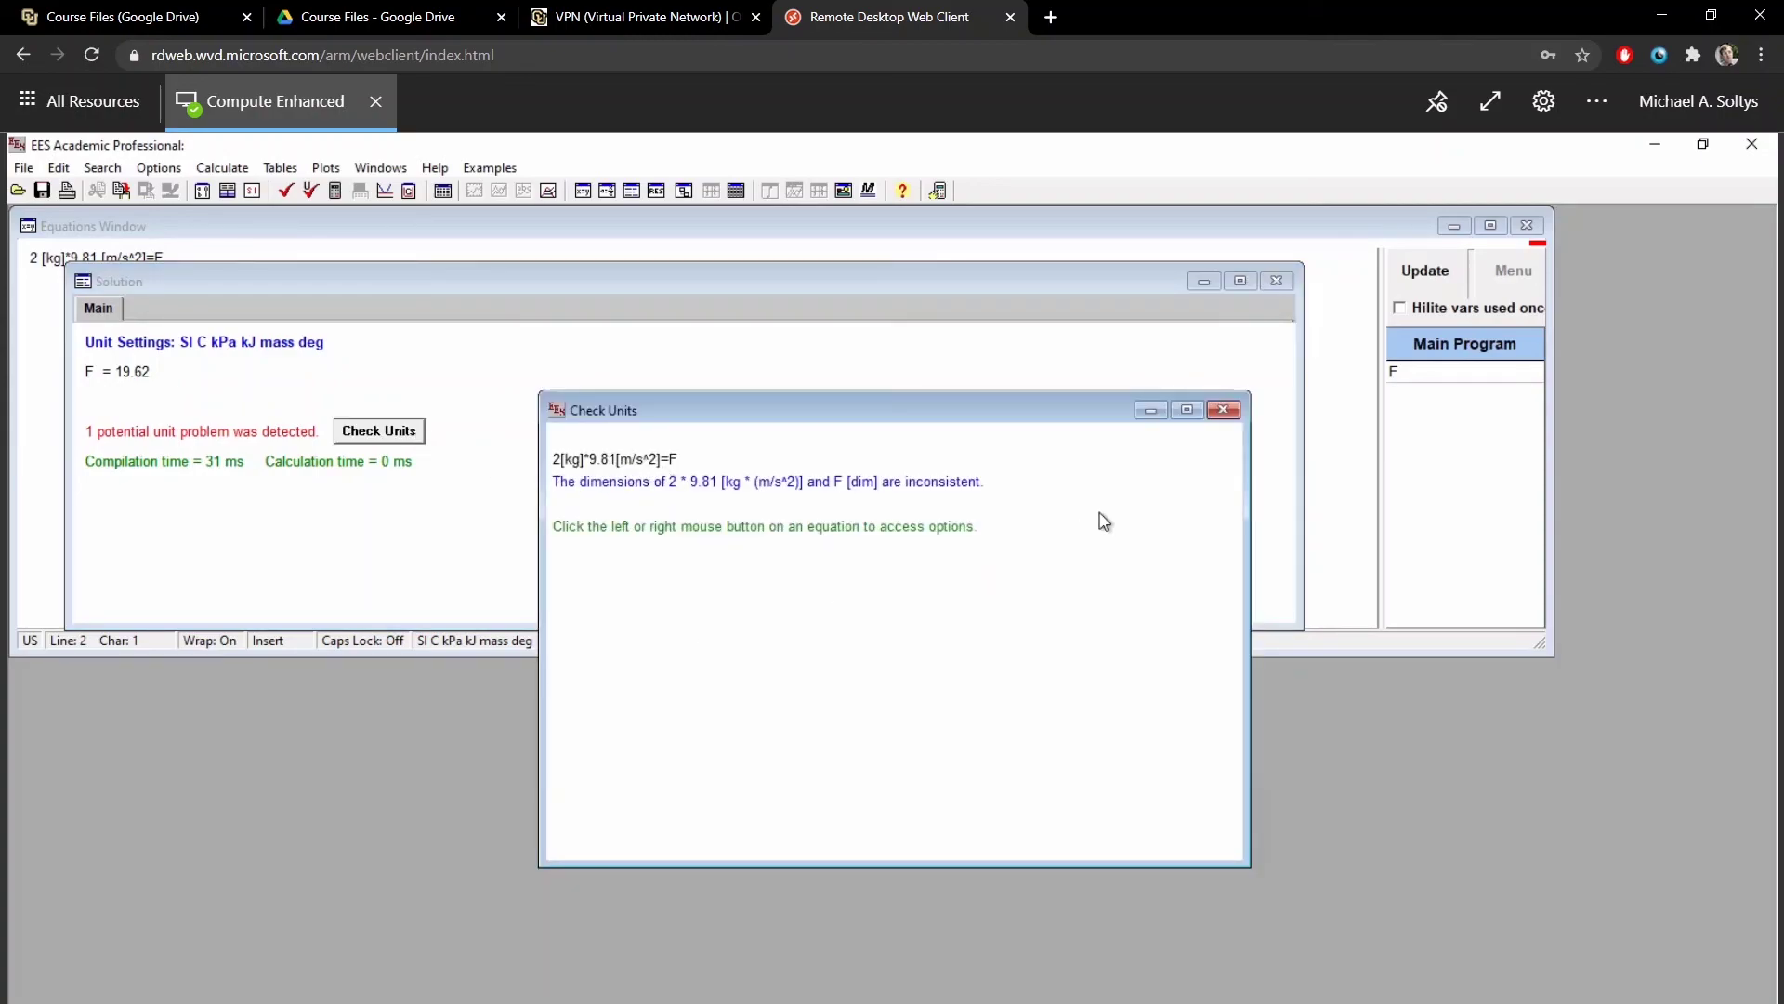
{"action": "left_click", "coordinate": [1234, 410]}
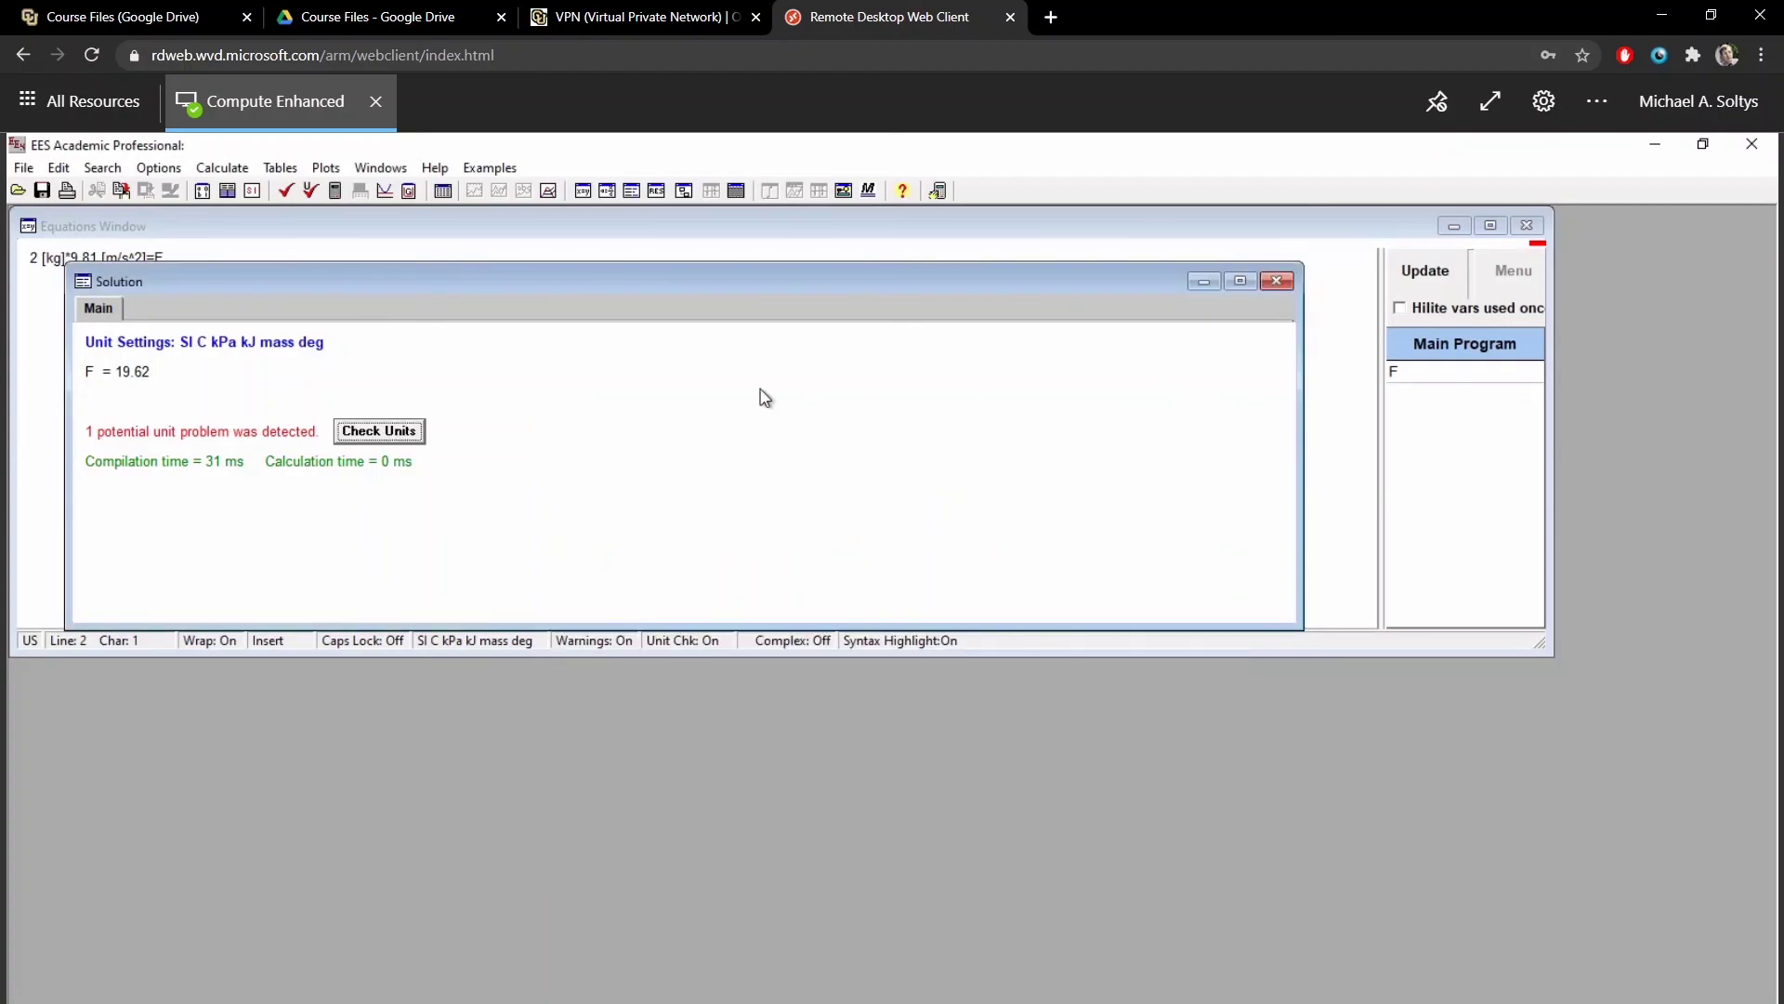